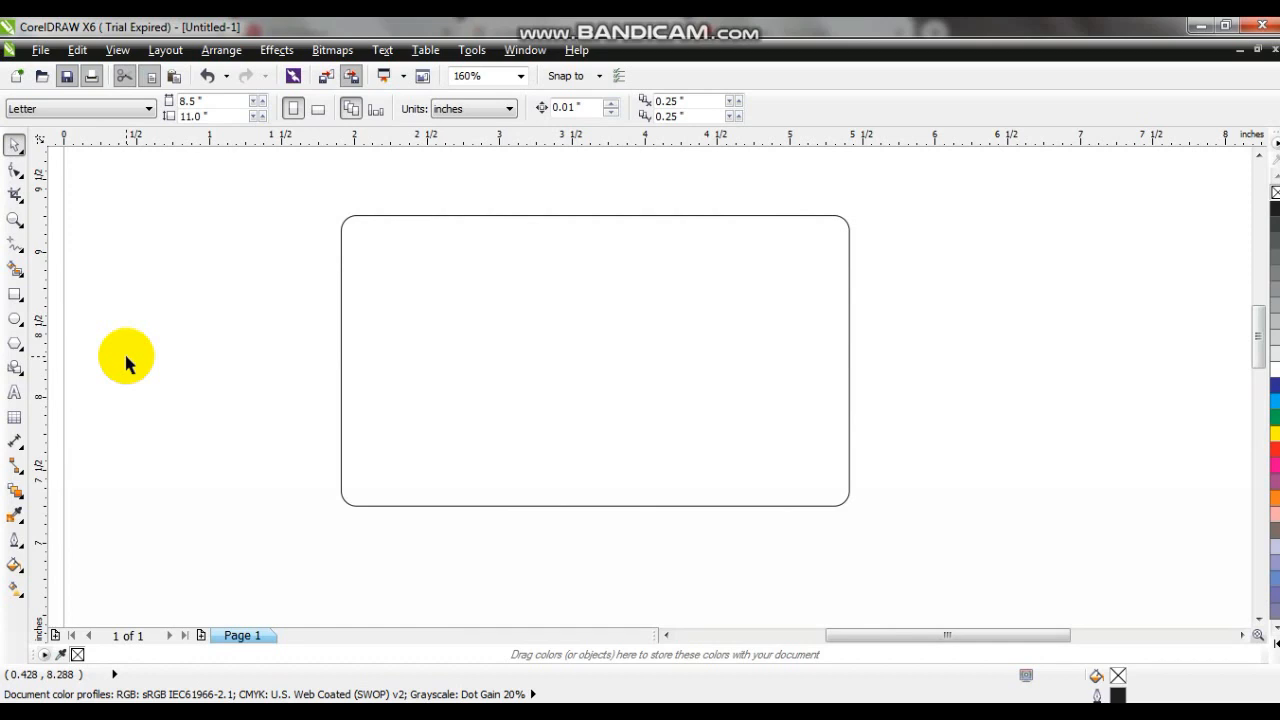
- Draw a closed freehand triangle of about 1.04 by 0.85 in over the rounded rectangle's upper-left corner
click(12, 250)
click(470, 203)
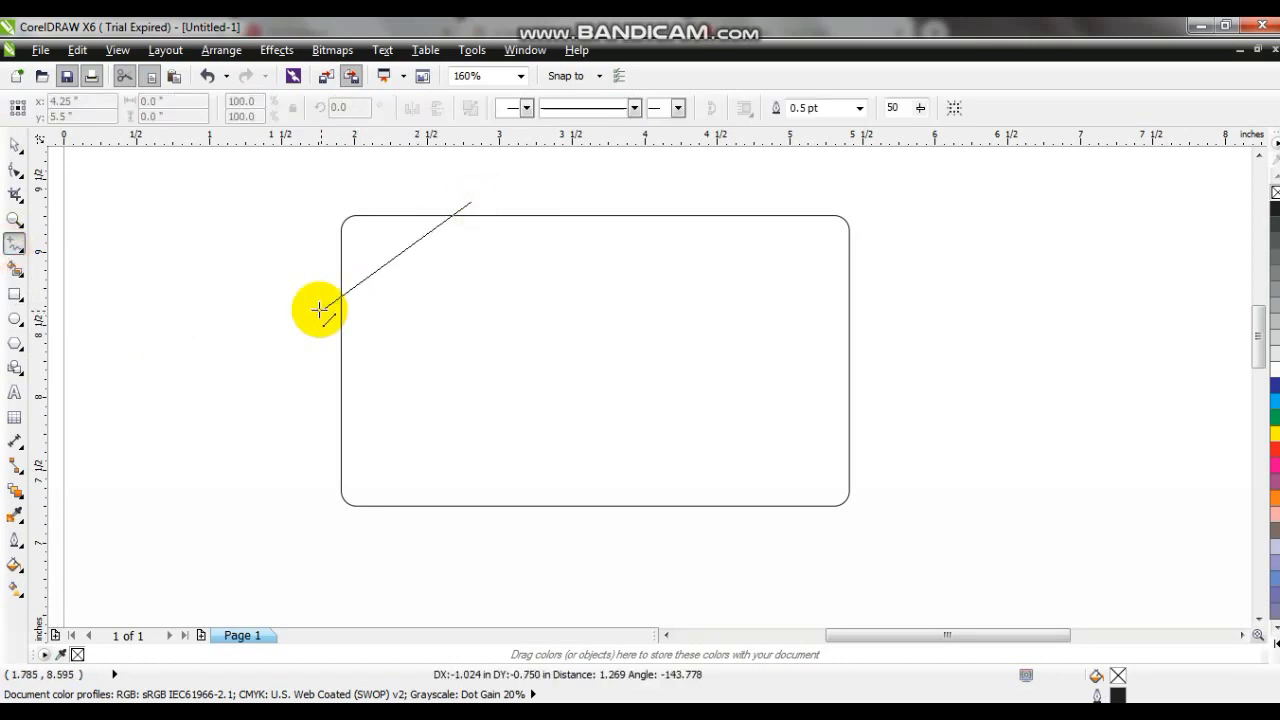
double_click(318, 310)
double_click(330, 185)
click(471, 202)
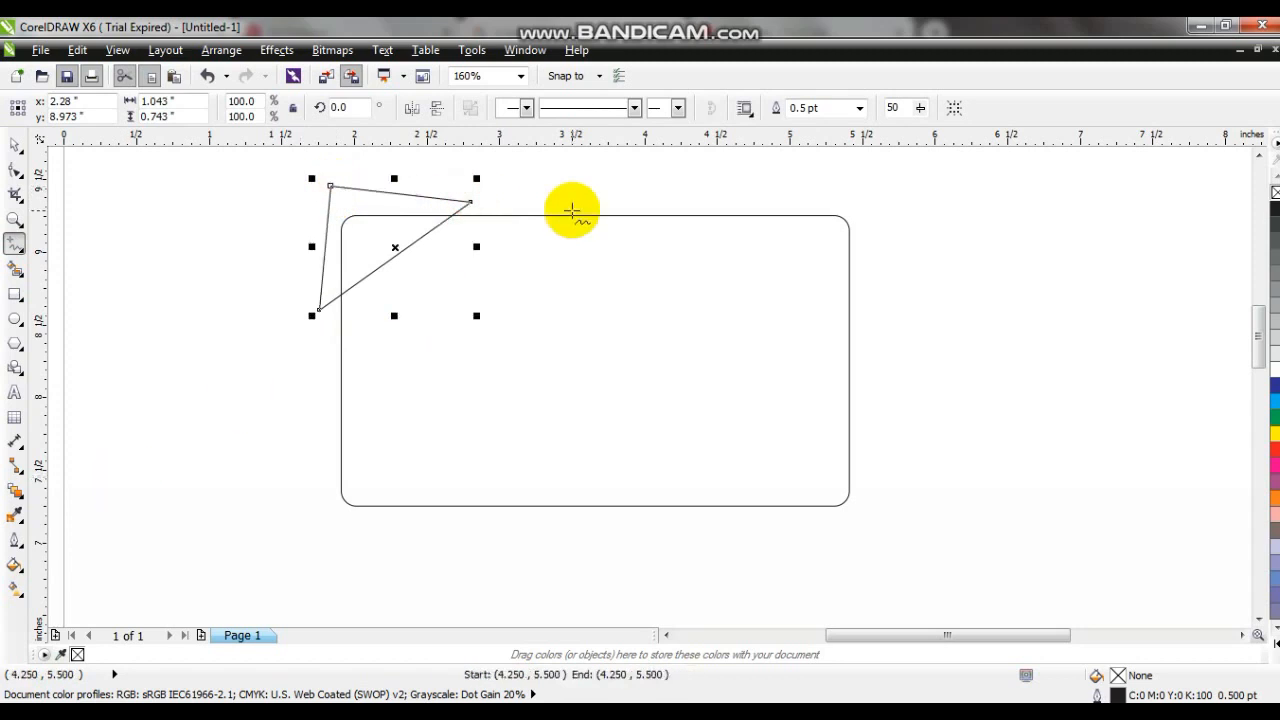
key(Escape)
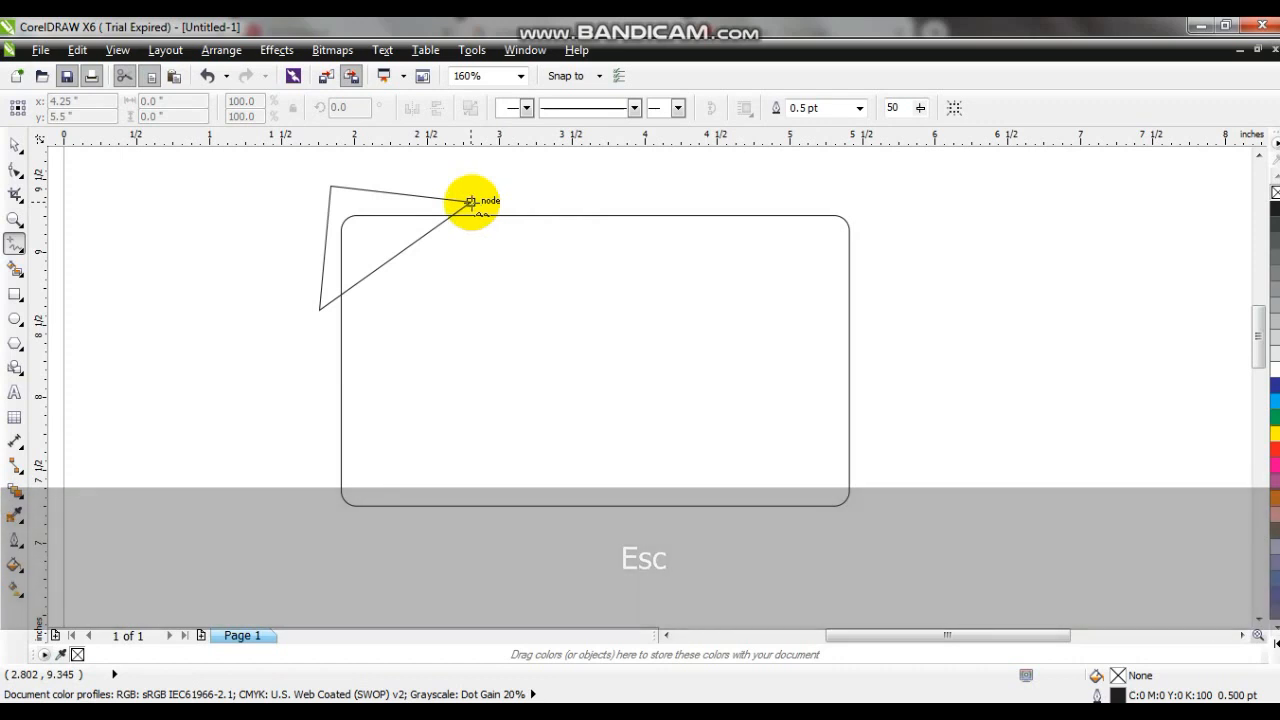
- Draw a second triangle of about 1.42 by 1.17 in from the first triangle's rightmost corner, reaching further down and left
click(471, 202)
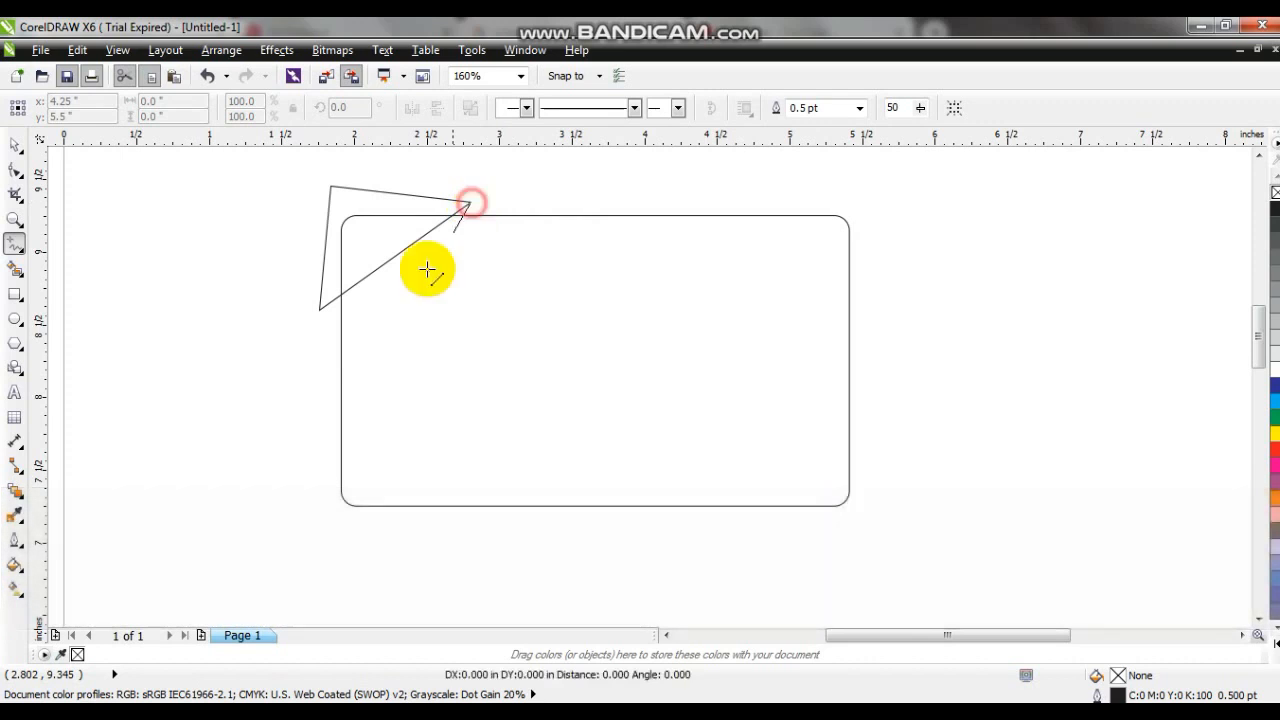
click(320, 371)
click(264, 248)
click(471, 200)
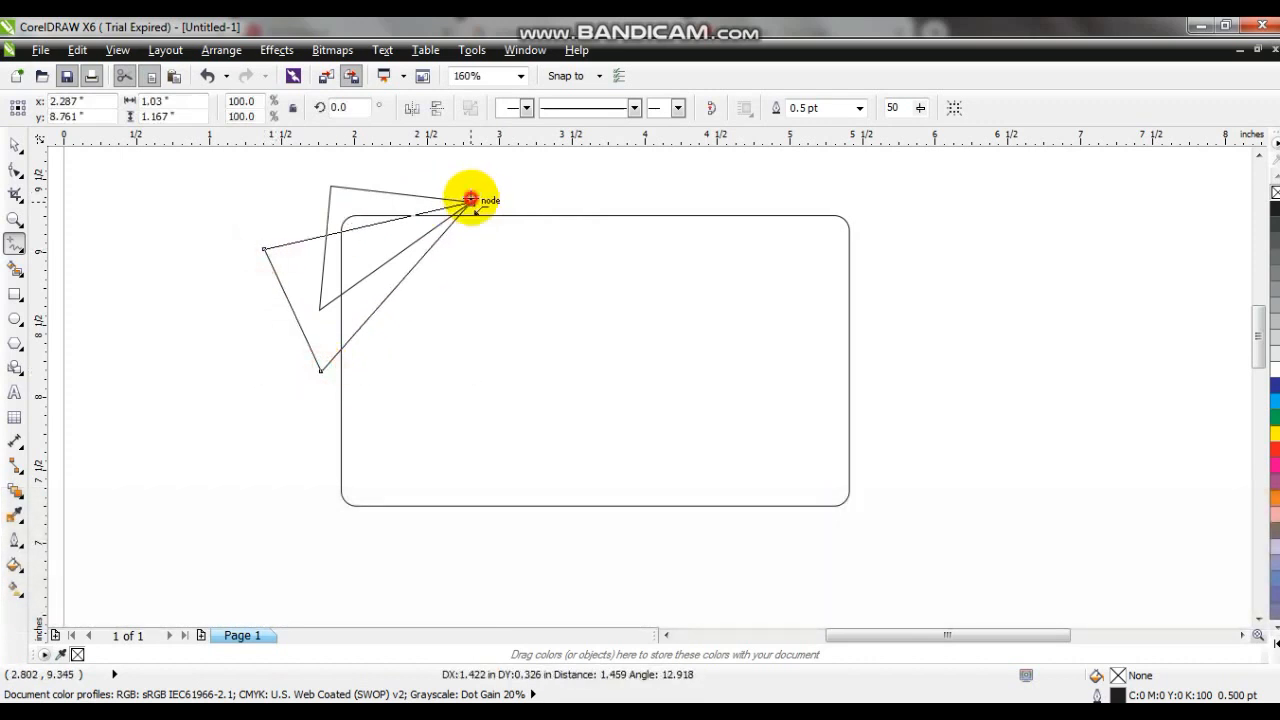
key(Escape)
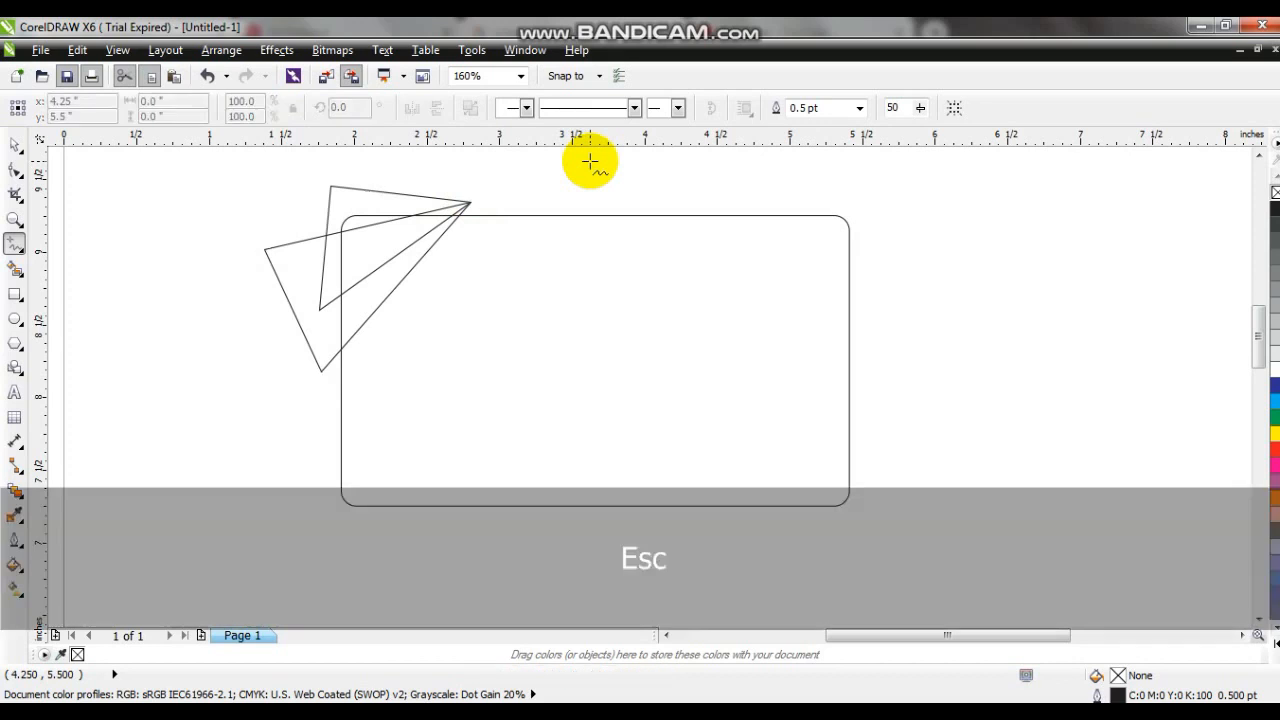
- Draw a third, taller triangle of about 1.33 by 1.9 in from the same shared corner, reaching further down
click(469, 202)
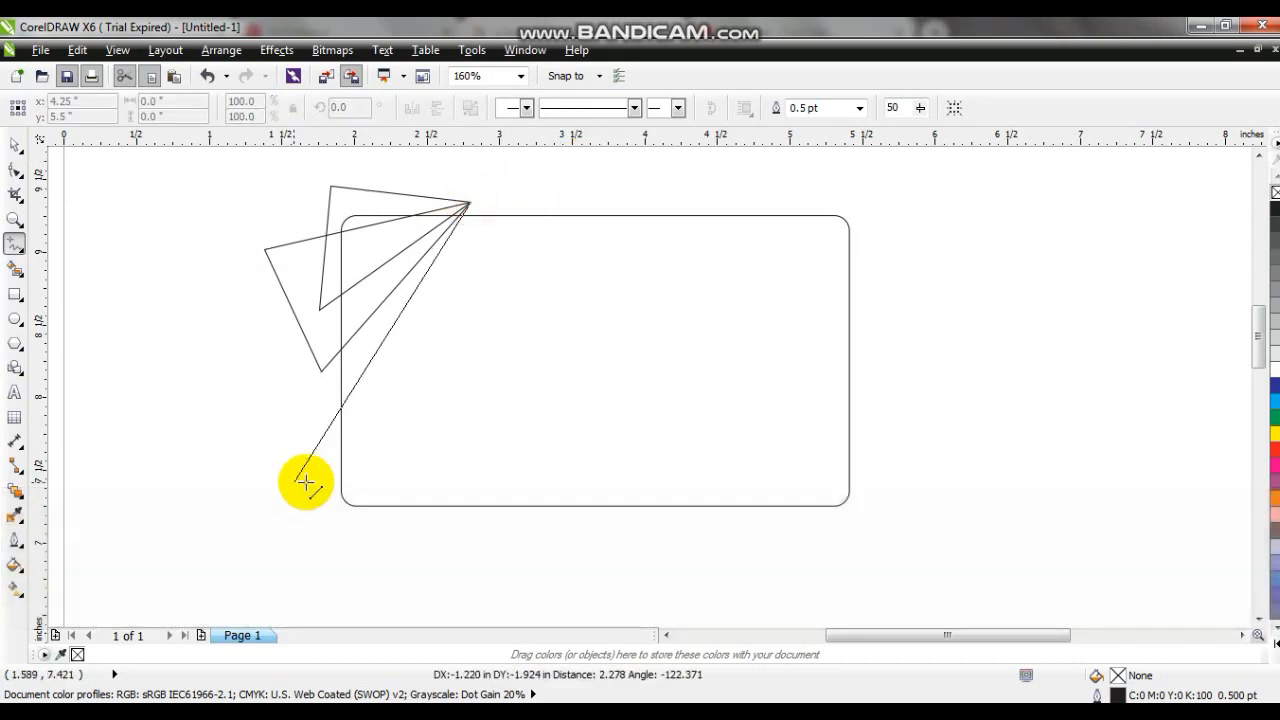
click(310, 478)
click(277, 275)
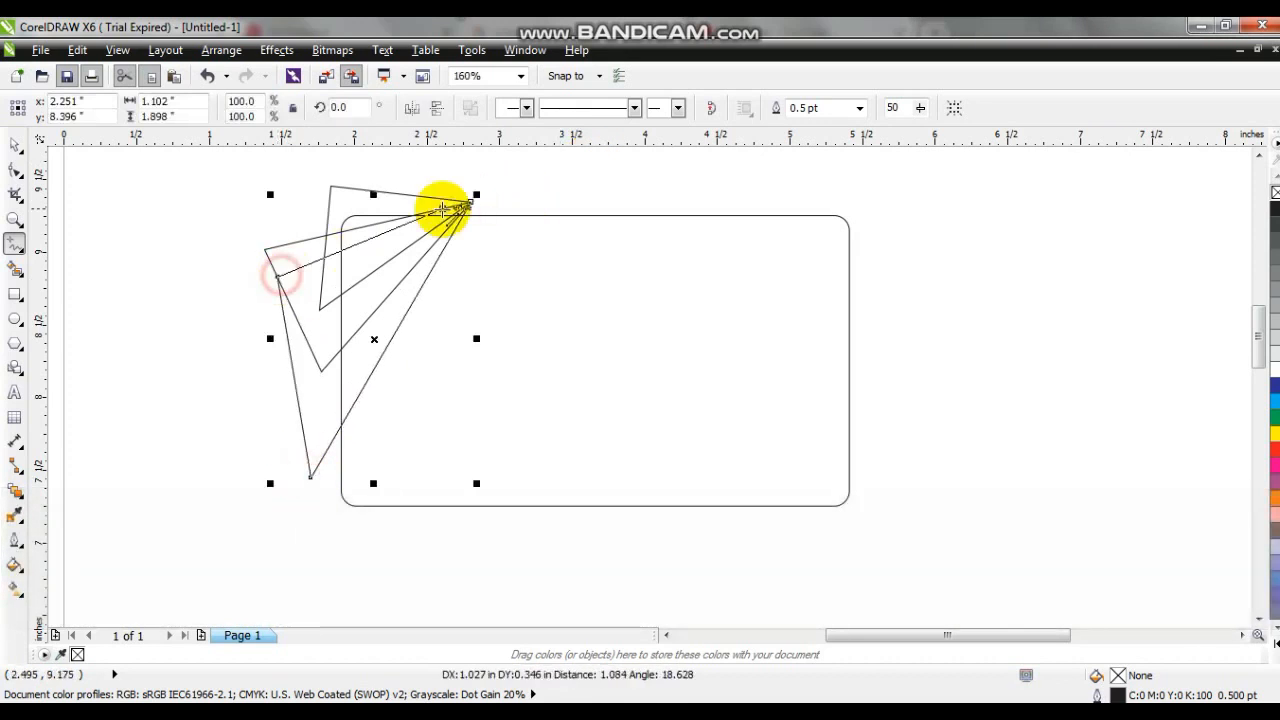
click(469, 202)
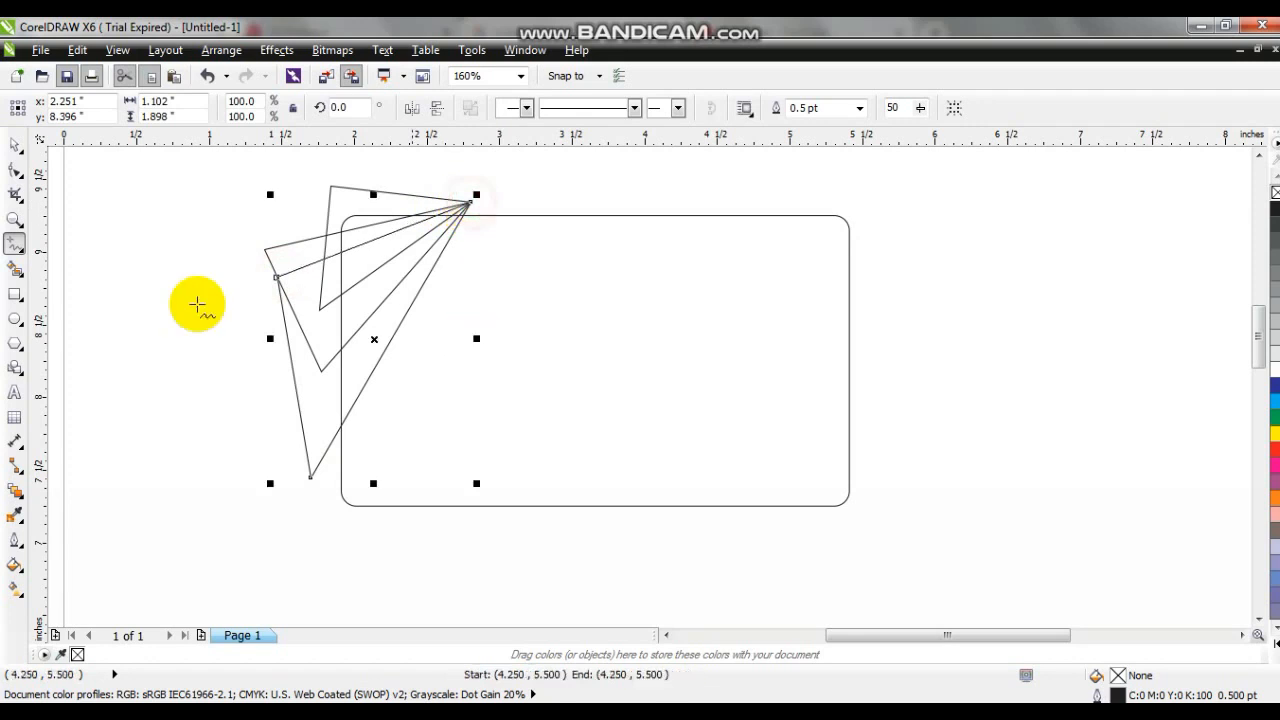
- Fill the uppermost of the three triangles with black
click(14, 144)
click(193, 430)
drag(193, 181, 783, 476)
key(shift+F2)
key(Escape)
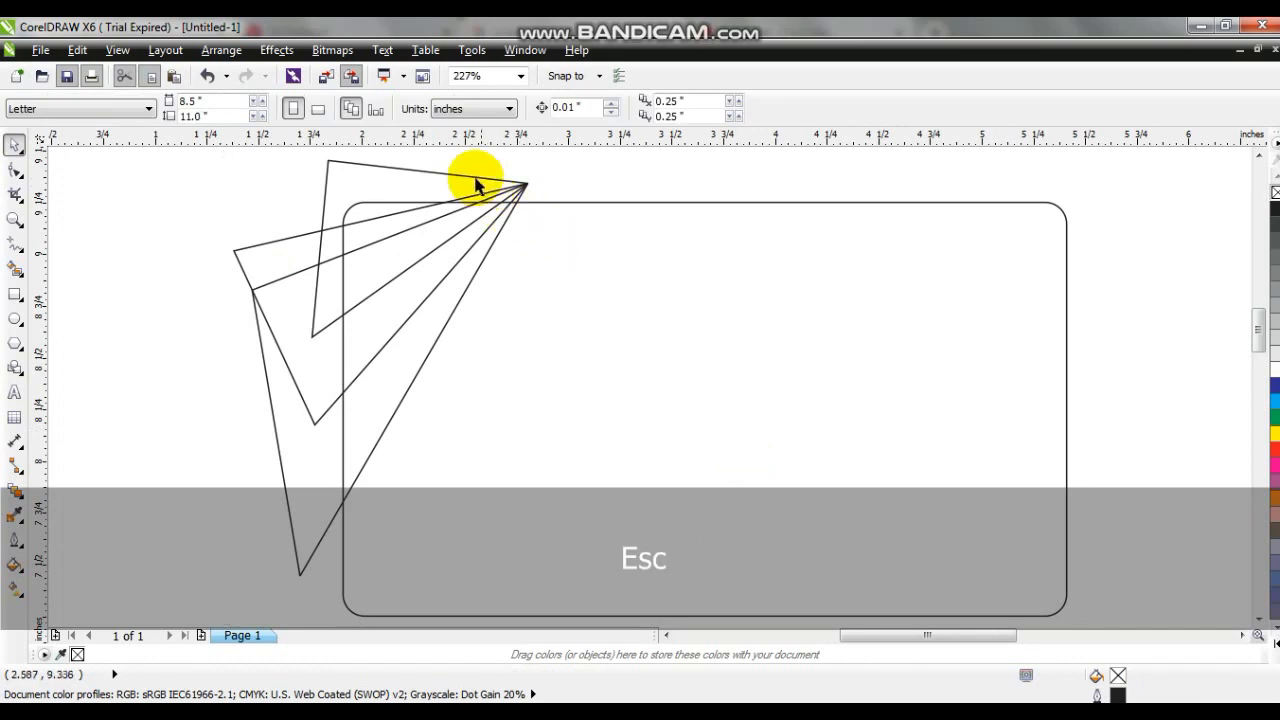
click(475, 182)
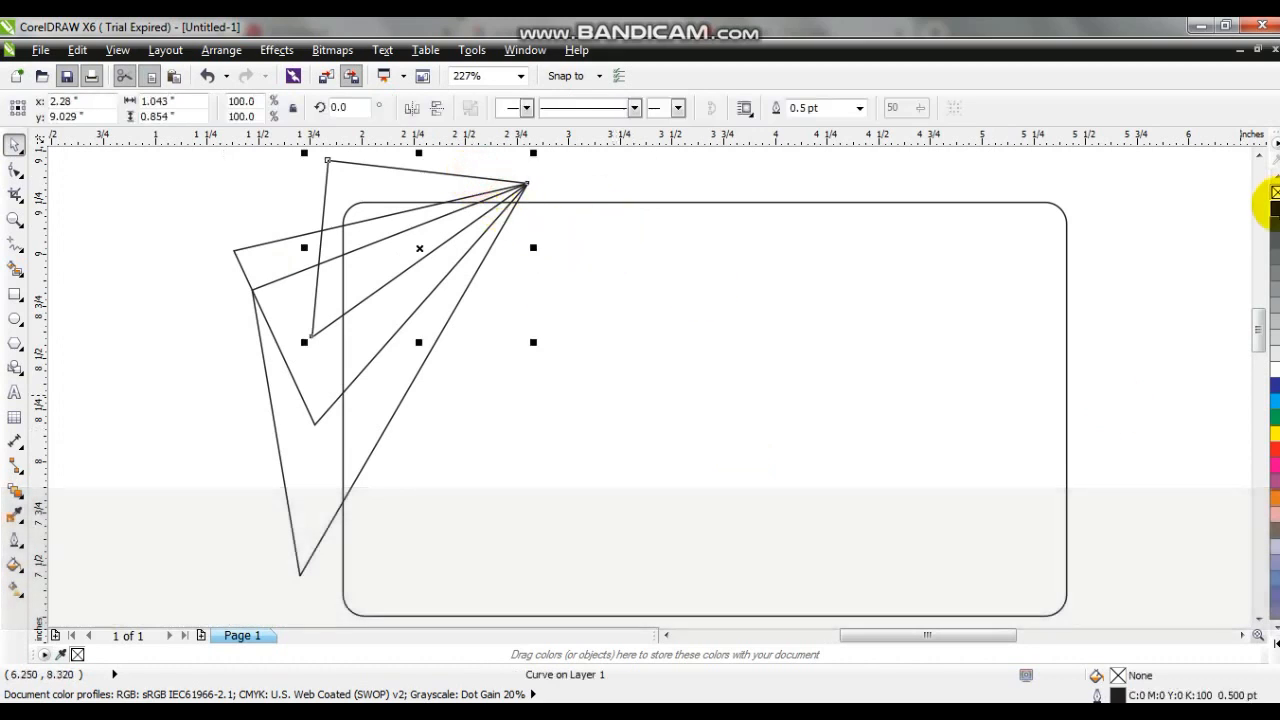
click(1274, 207)
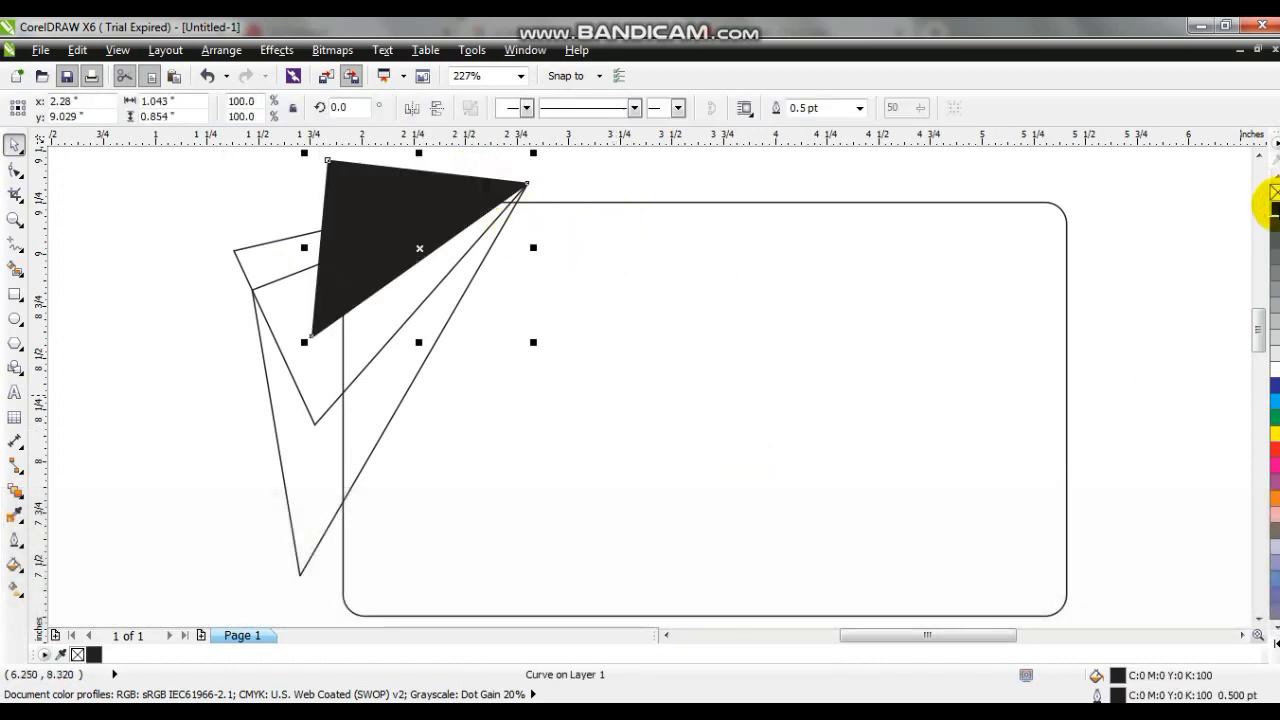
- Fill the middle triangle with 80% black and the tallest triangle with 50% black
click(365, 366)
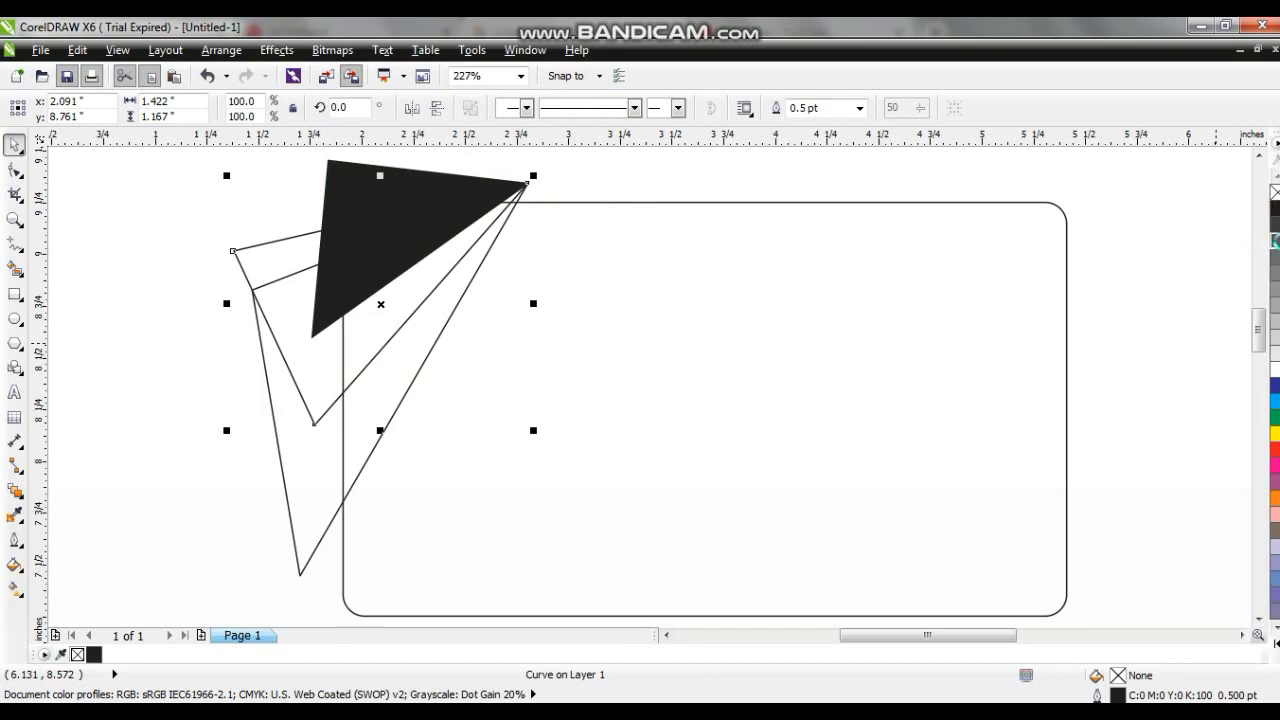
click(1275, 241)
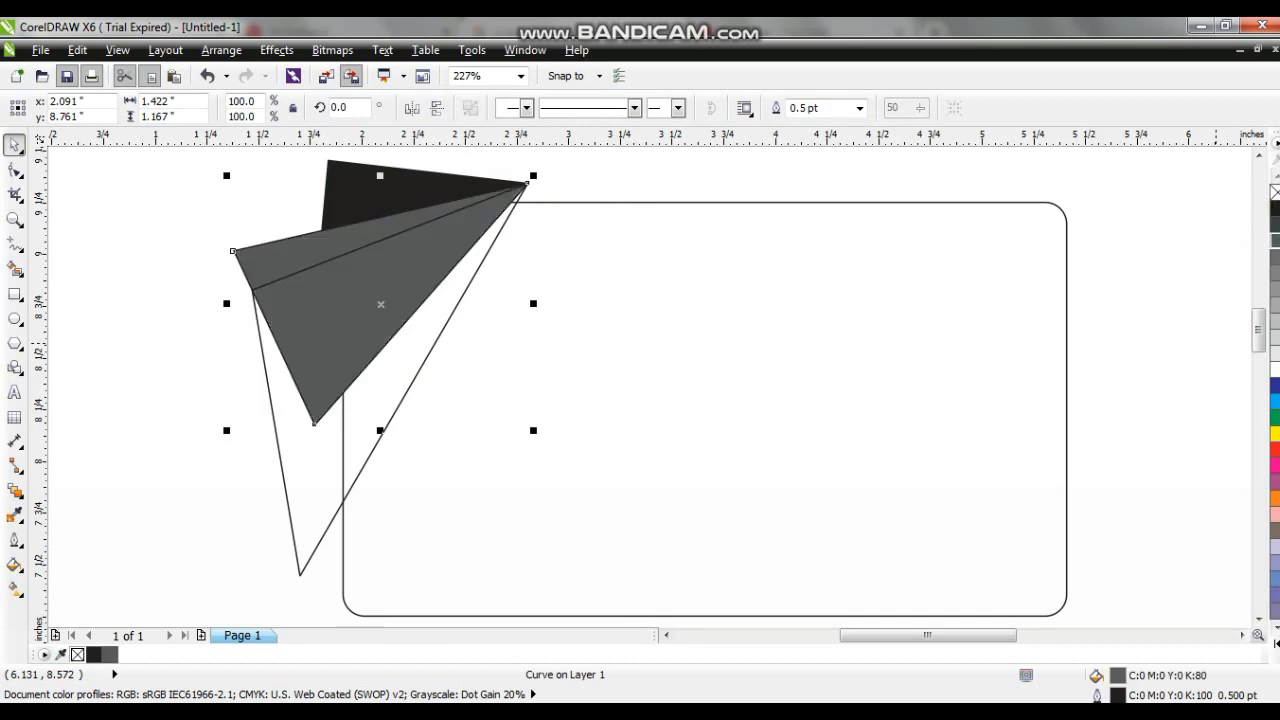
click(357, 482)
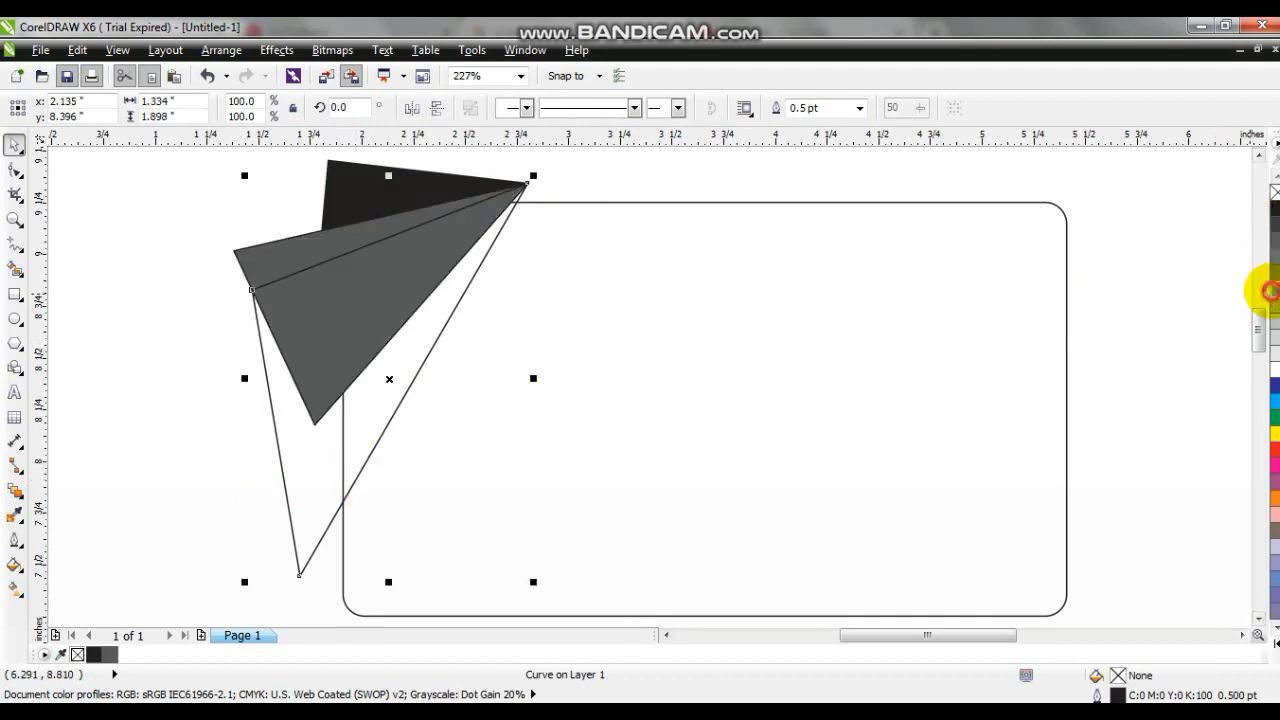
click(1271, 291)
- Reorder the triangles so the black one is in front, the dark gray behind it and the light gray at the back
key(ctrl+Page_Down)
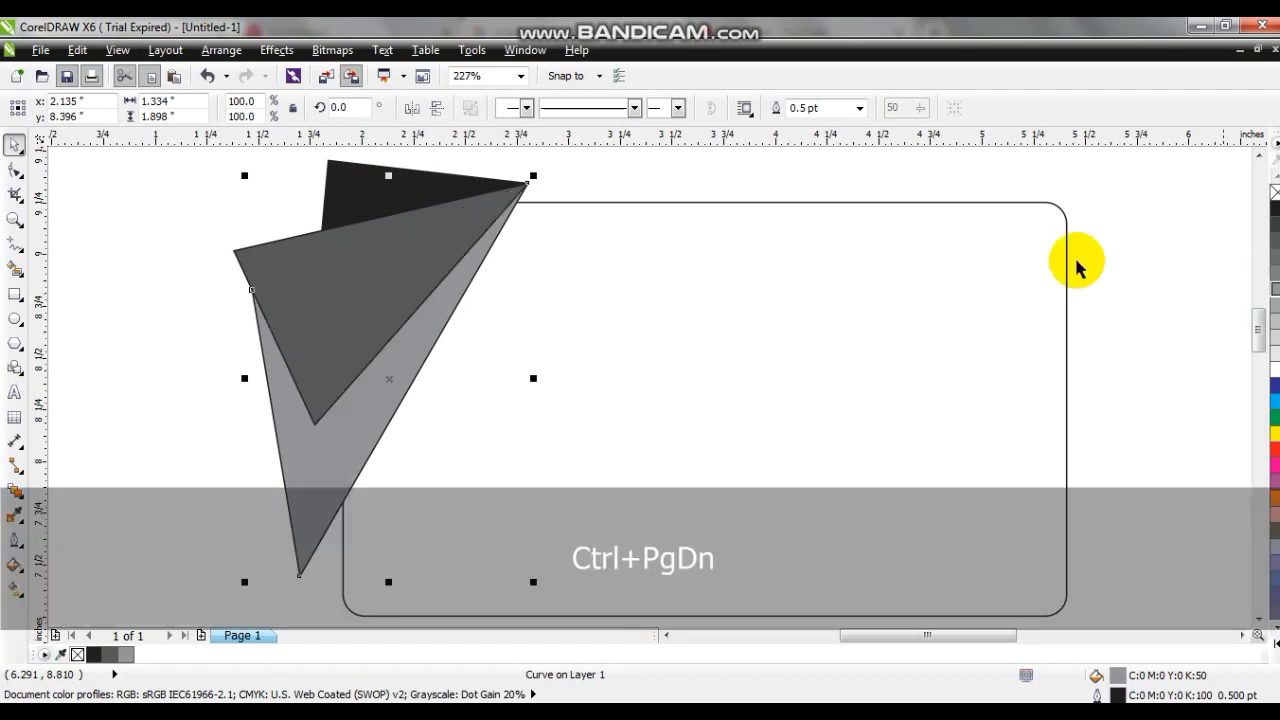
shift+click(393, 297)
key(ctrl+Page_Down)
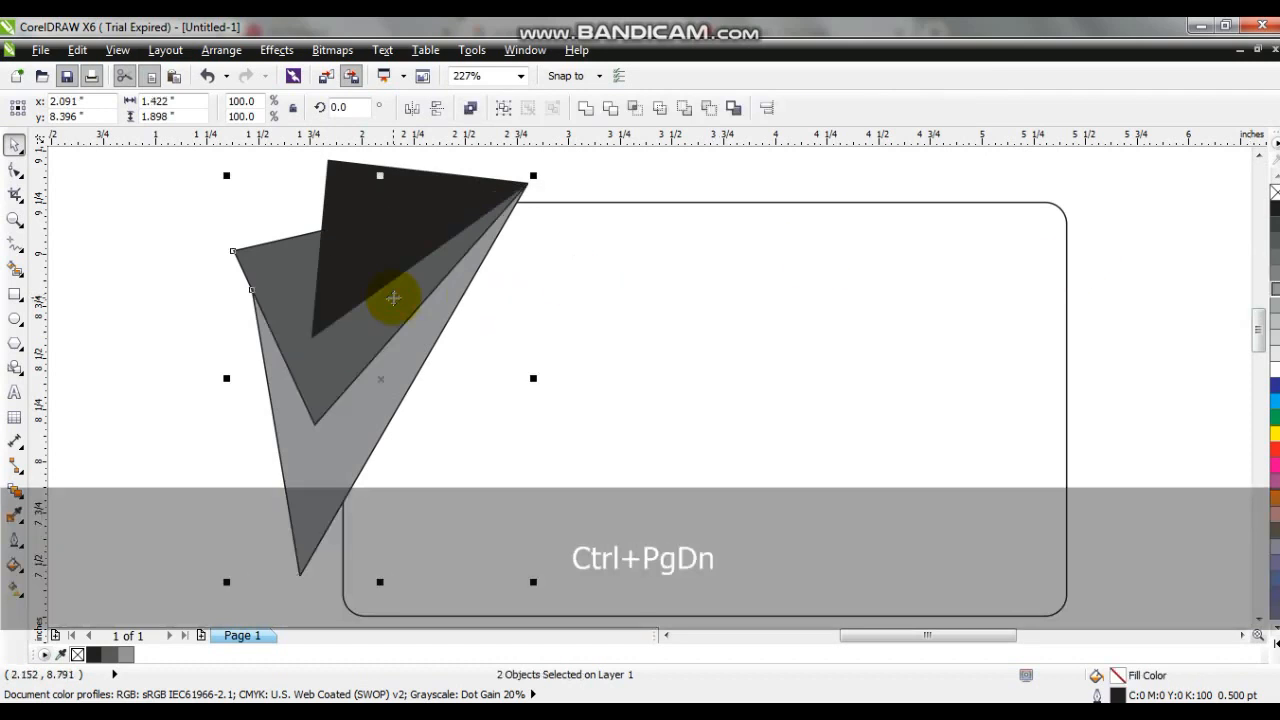
click(183, 171)
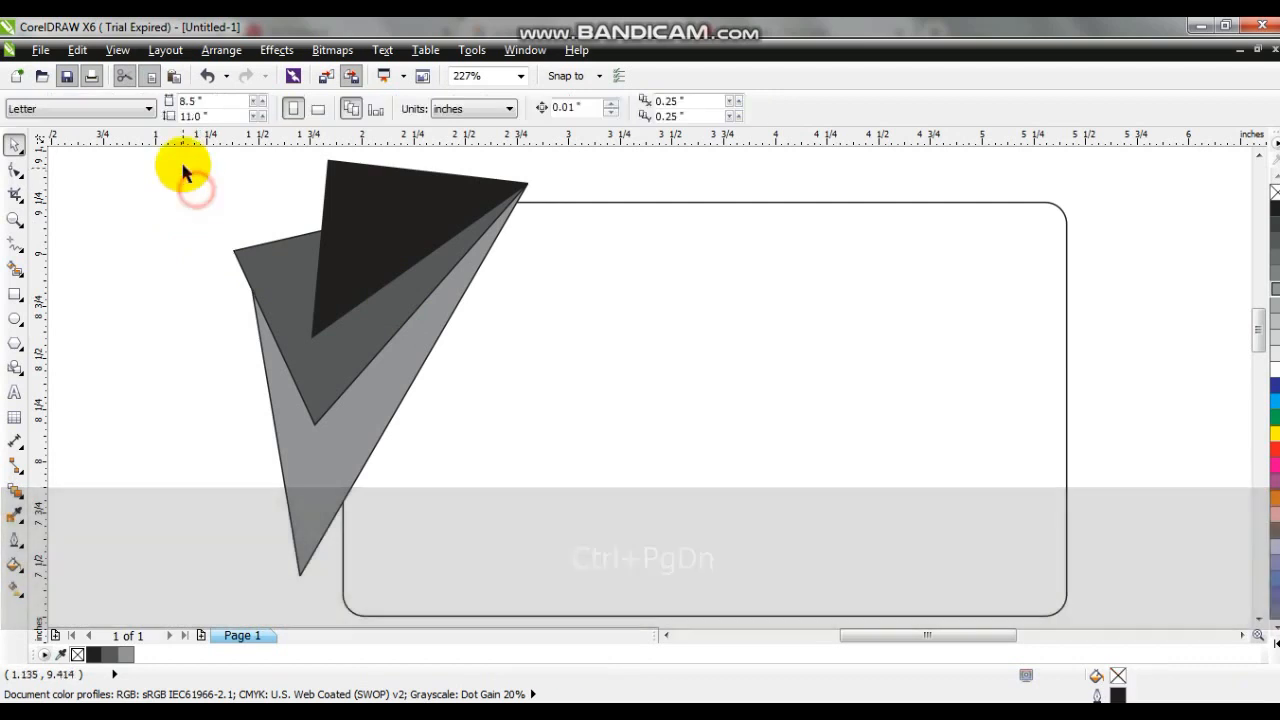
- Remove the outlines from all three triangles and send them behind the rounded rectangle
drag(189, 155, 570, 604)
right_click(1273, 192)
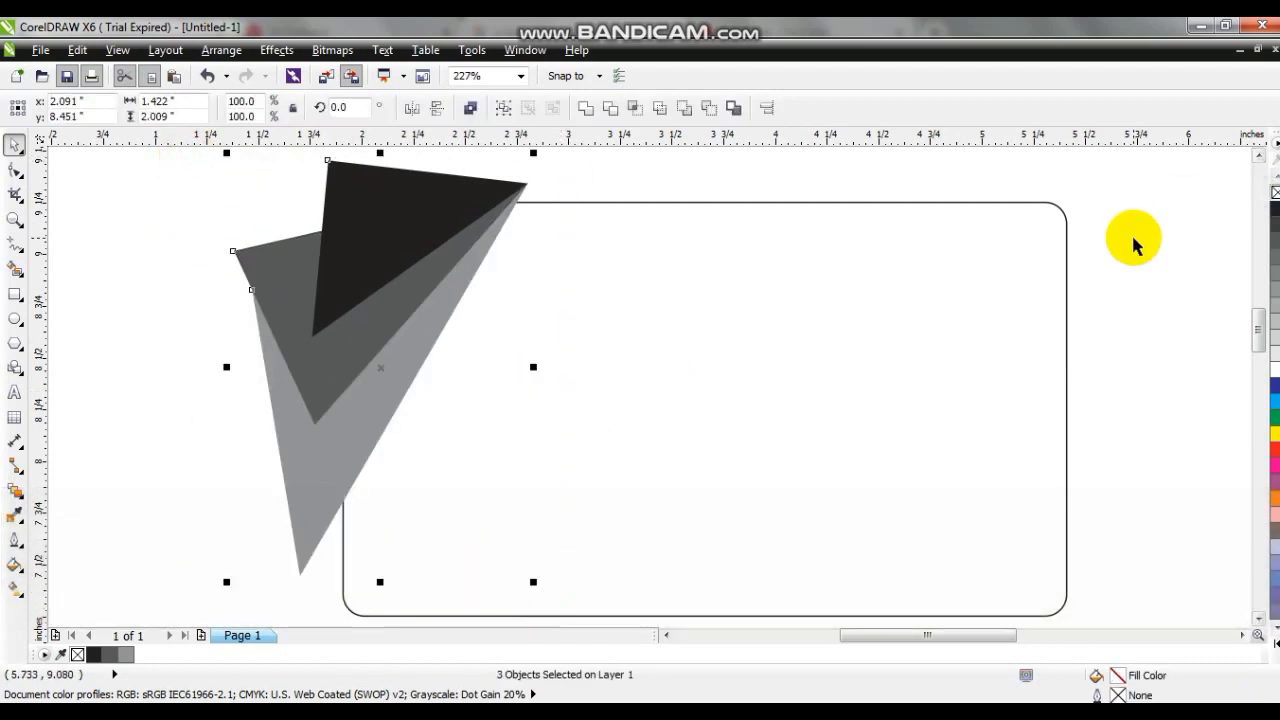
key(shift+Page_Down)
click(1065, 250)
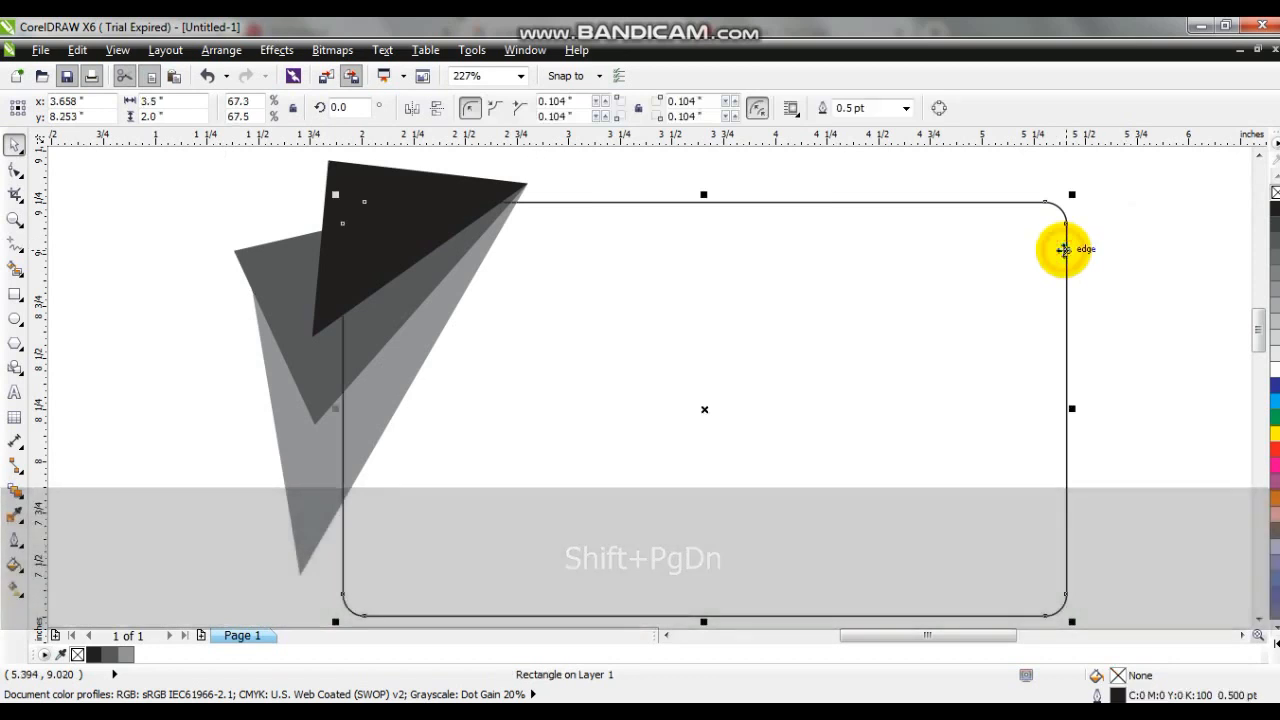
click(1106, 254)
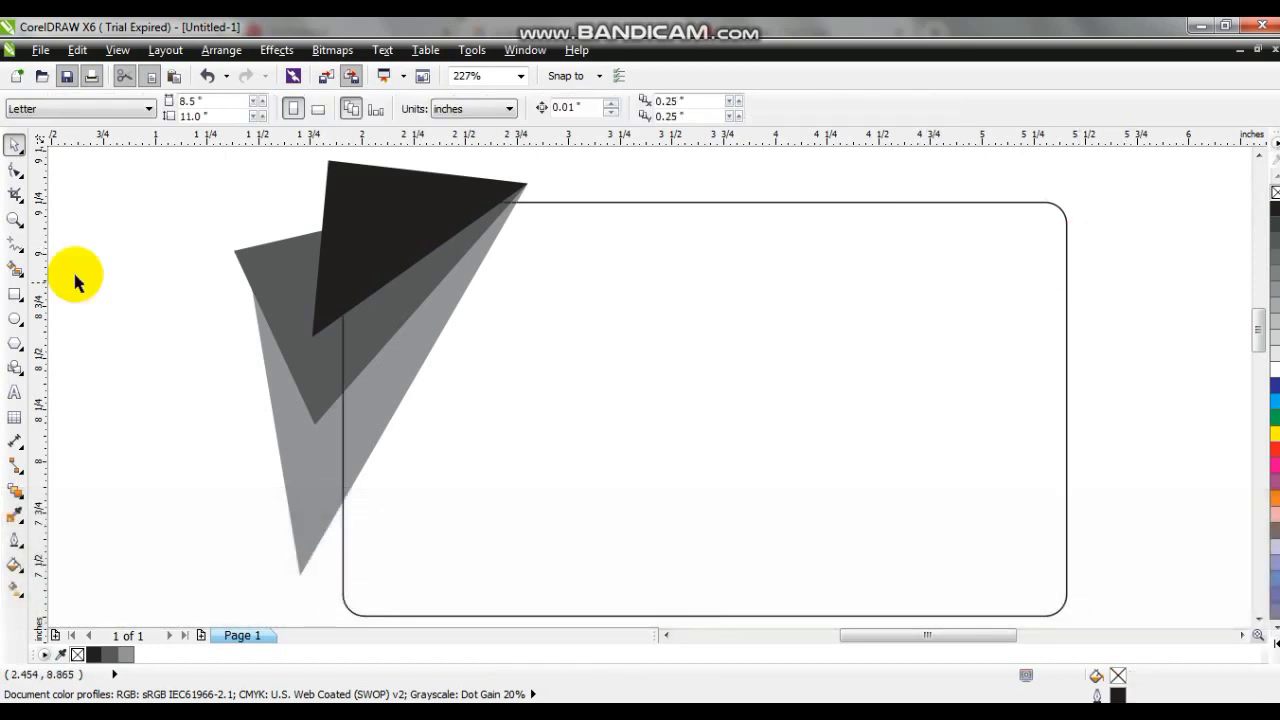
- Draw a freehand triangle about 1.5 in high from the black triangle's crossing with the rectangle's left edge to below its lower edge
click(15, 245)
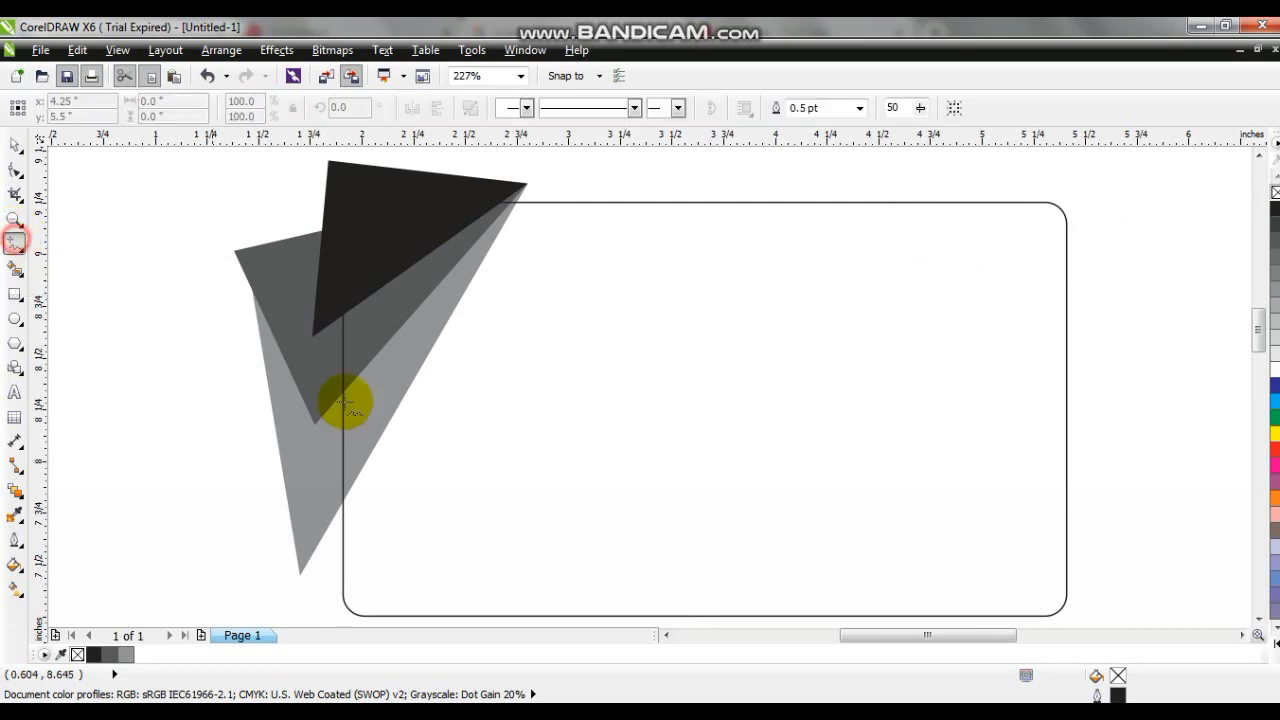
click(345, 313)
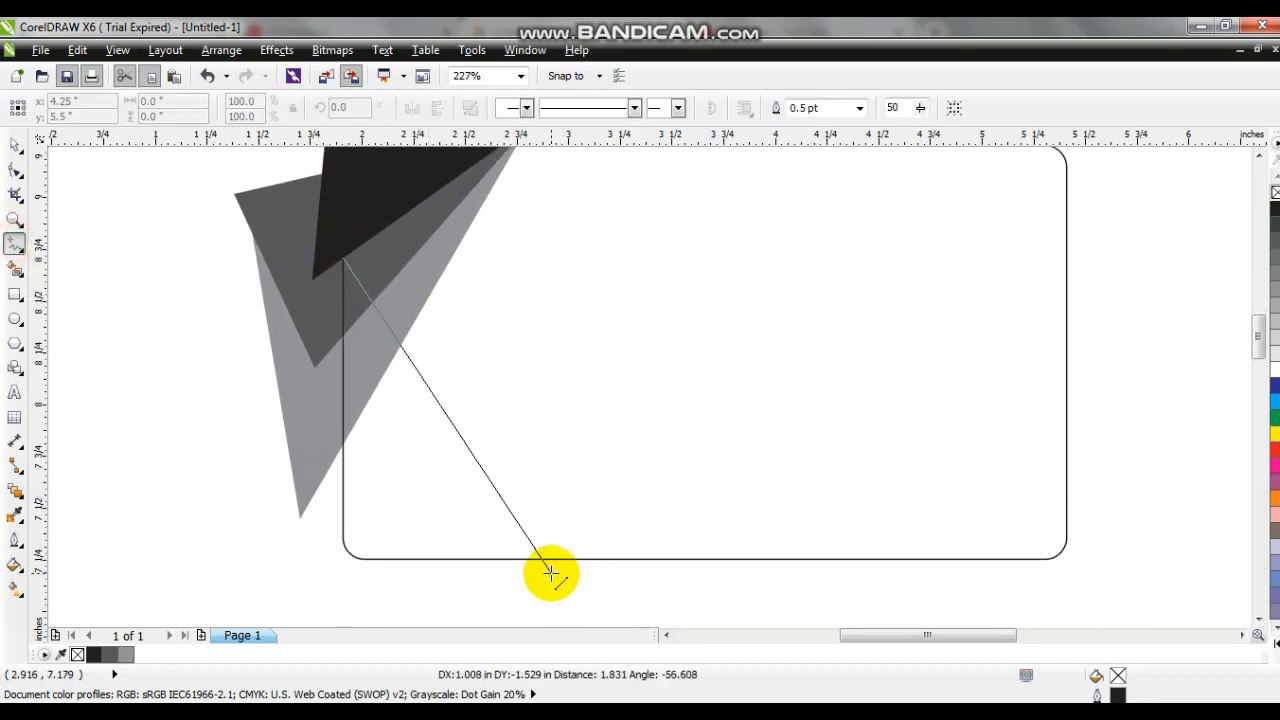
double_click(582, 573)
double_click(307, 572)
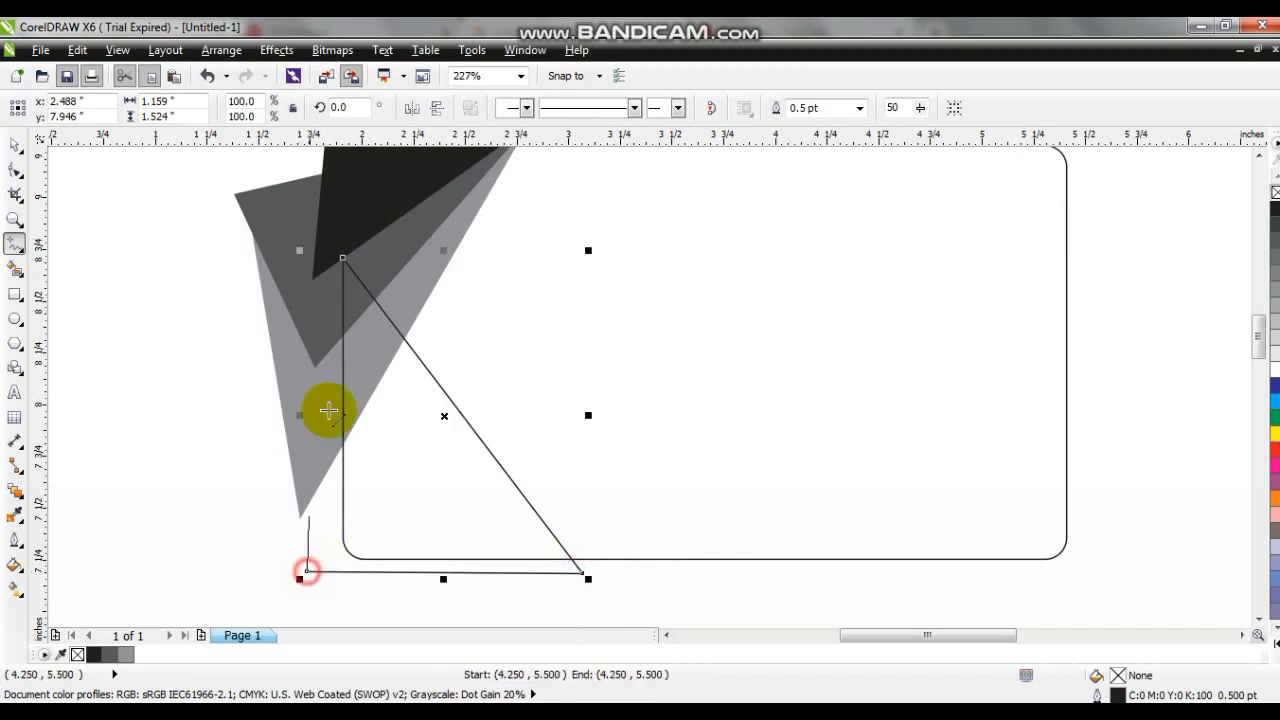
click(345, 258)
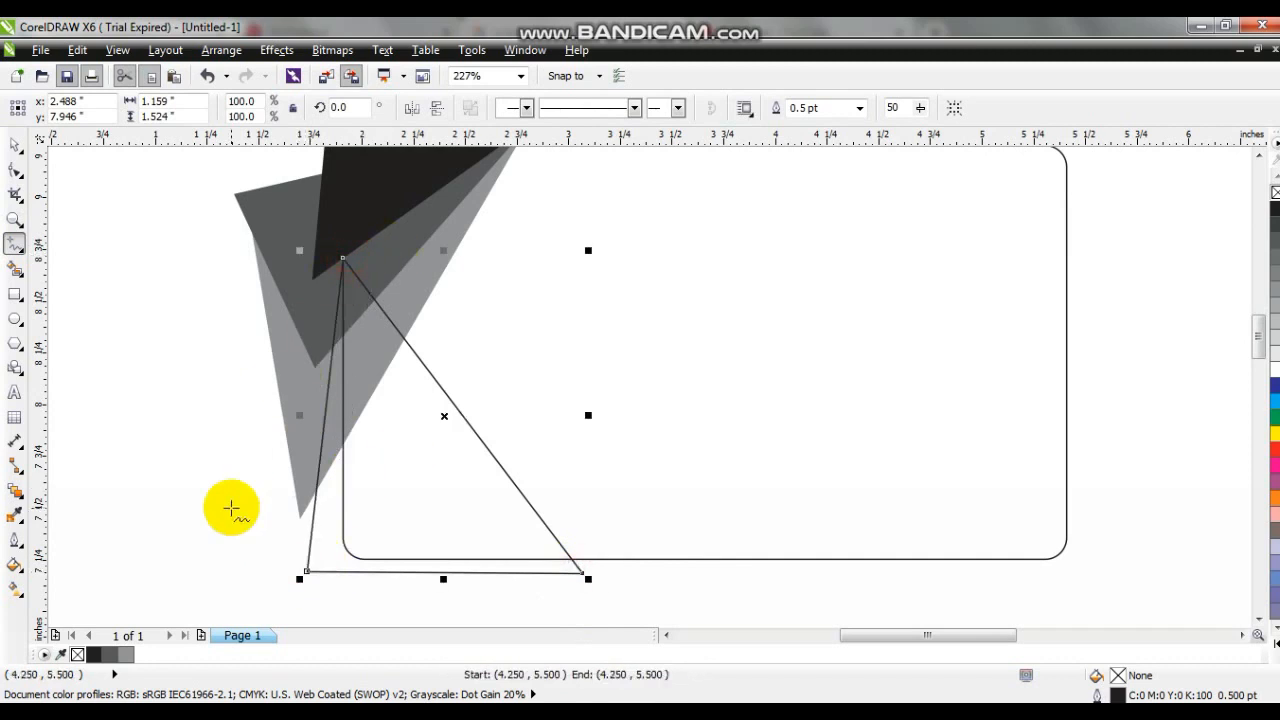
- Draw a closed five-sided shape from the new triangle's crossing with the light gray edge, following that edge and extending past the rectangle's left side
click(404, 340)
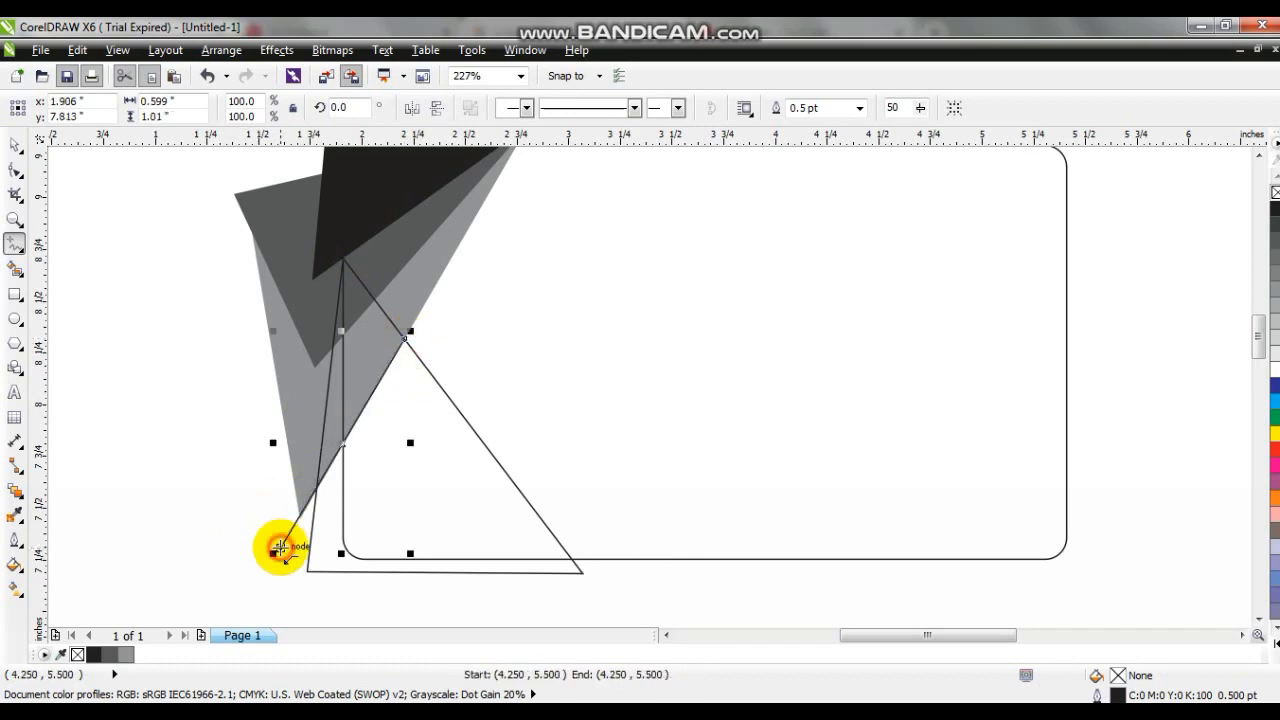
click(280, 547)
click(271, 603)
click(279, 206)
click(368, 214)
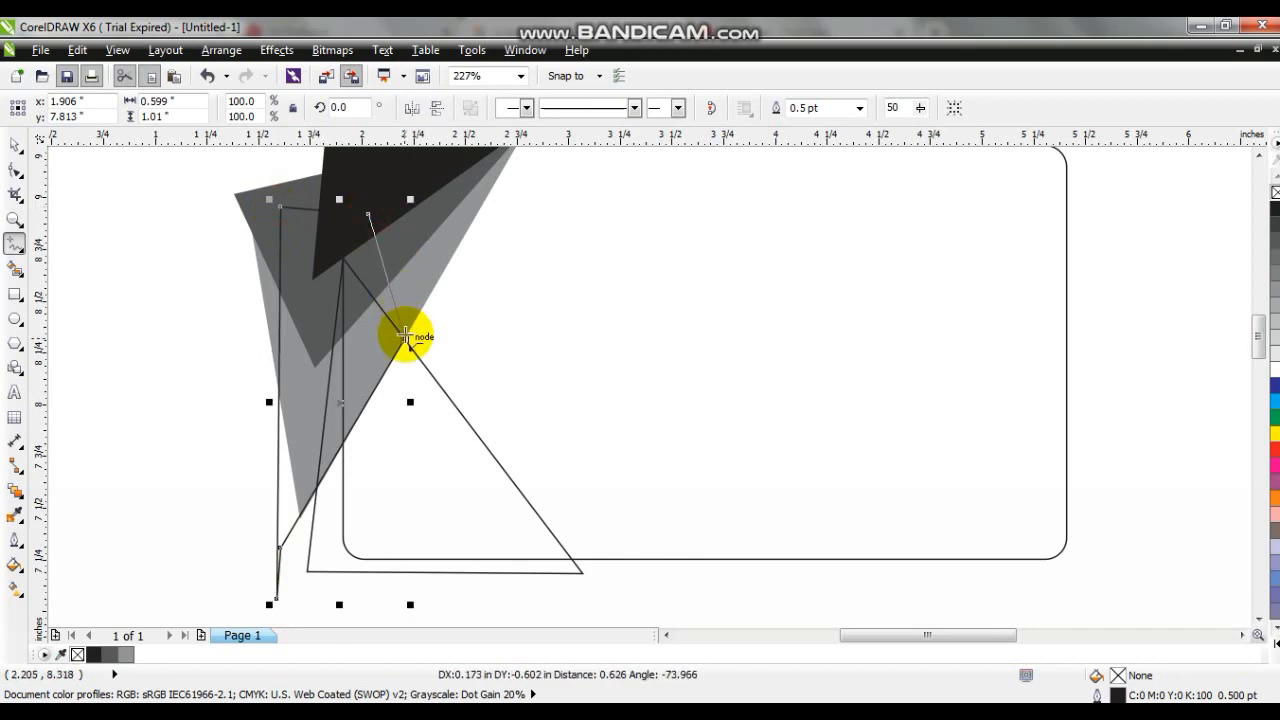
double_click(400, 338)
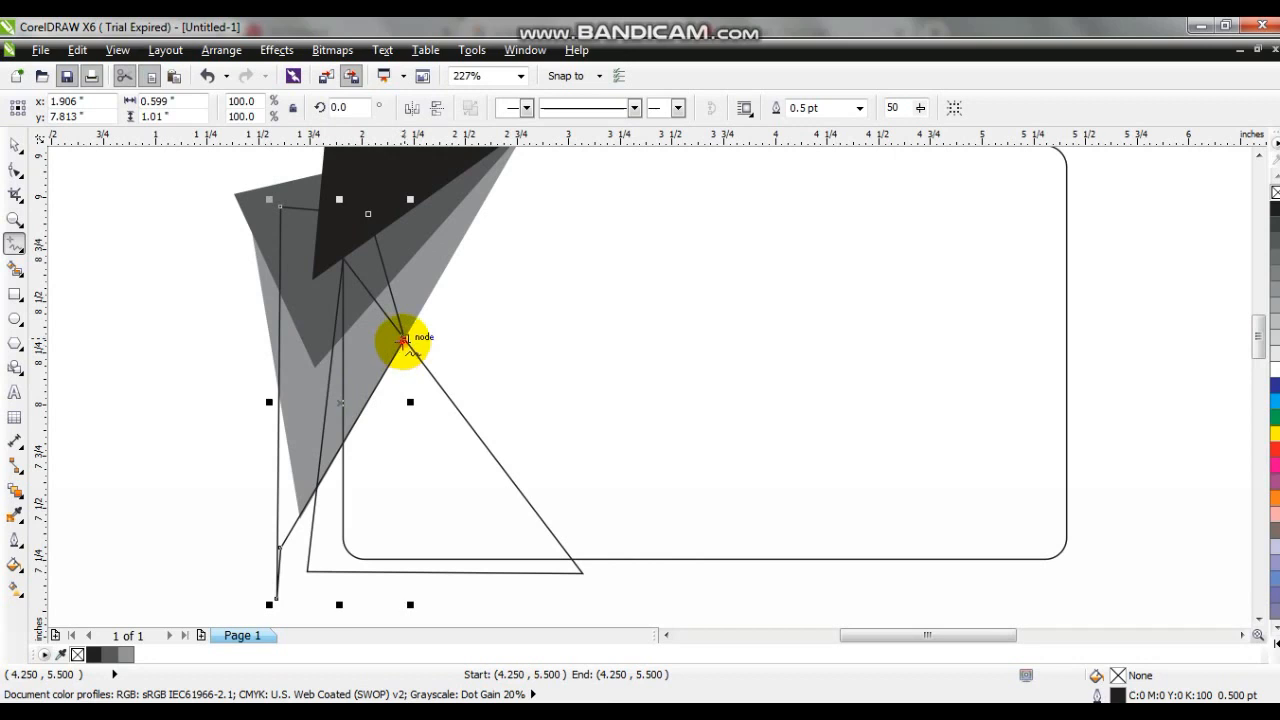
- Draw a closed four-sided shape of about 1.19 by 1.24 in from the same crossing point, extending below the rectangle's lower edge
click(404, 339)
click(369, 593)
click(615, 594)
click(591, 390)
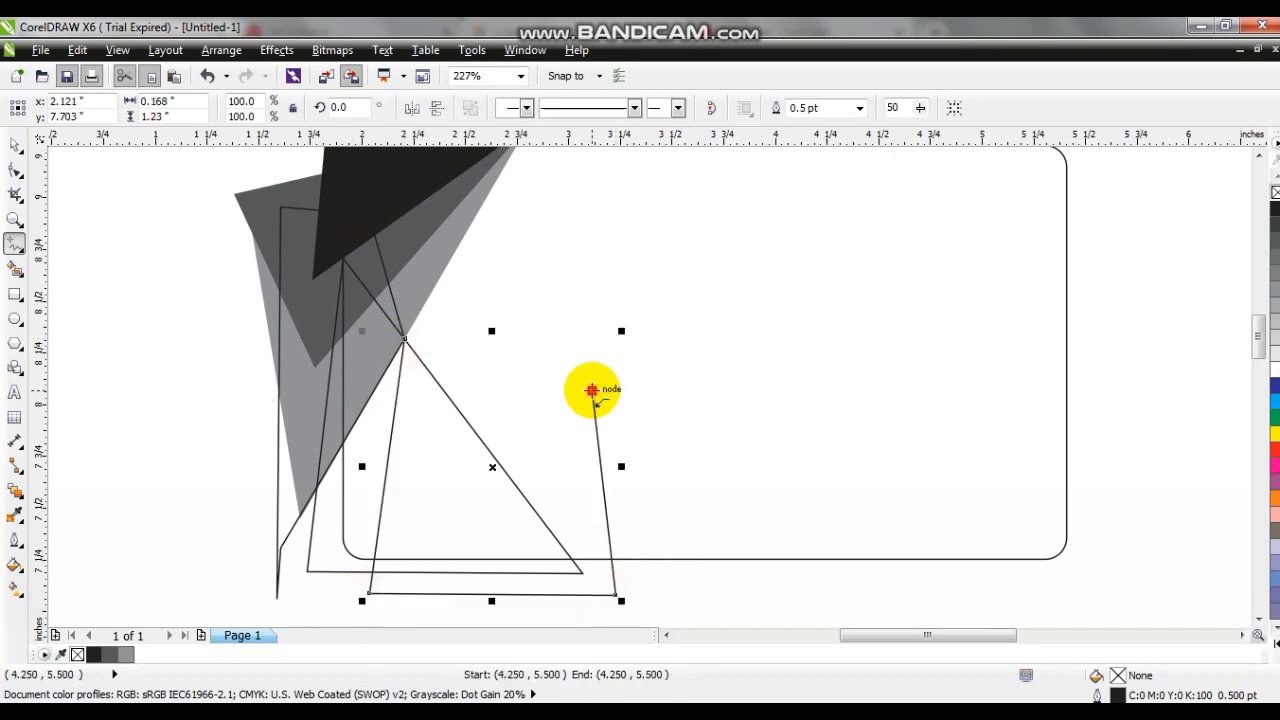
click(404, 339)
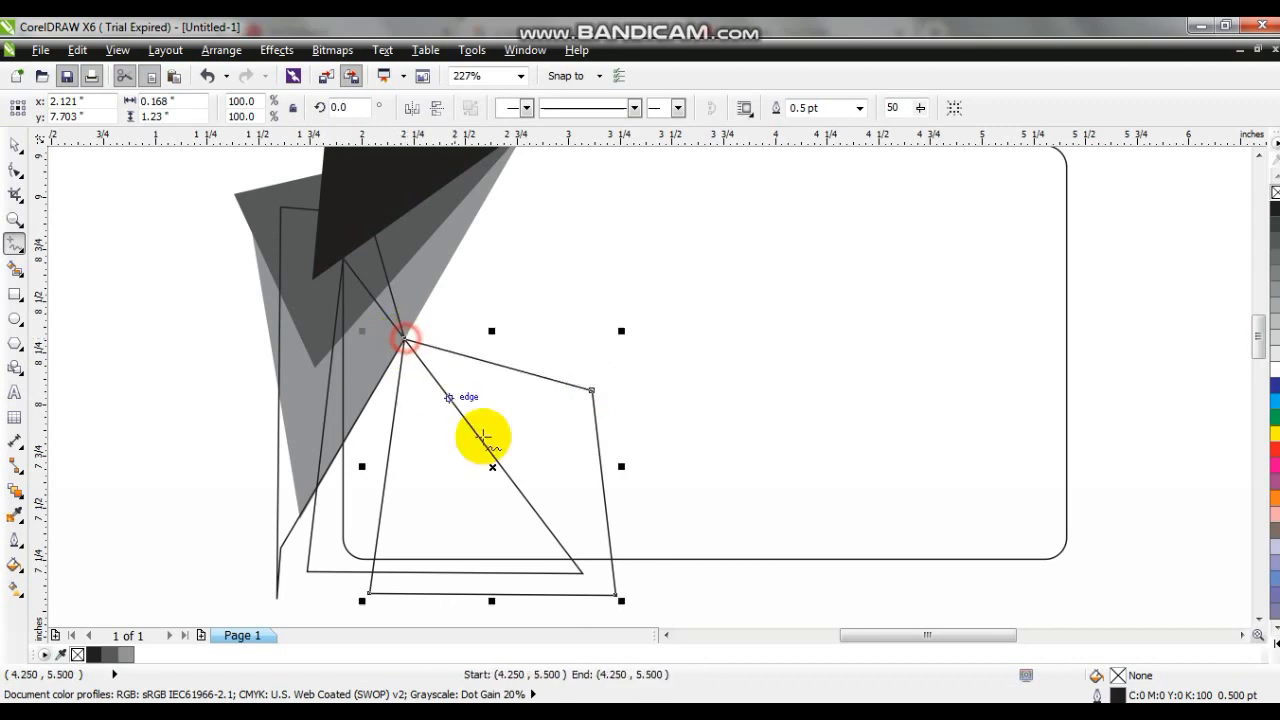
- Fill the new four-sided shape with red (M100 Y100) and remove its outline
click(14, 145)
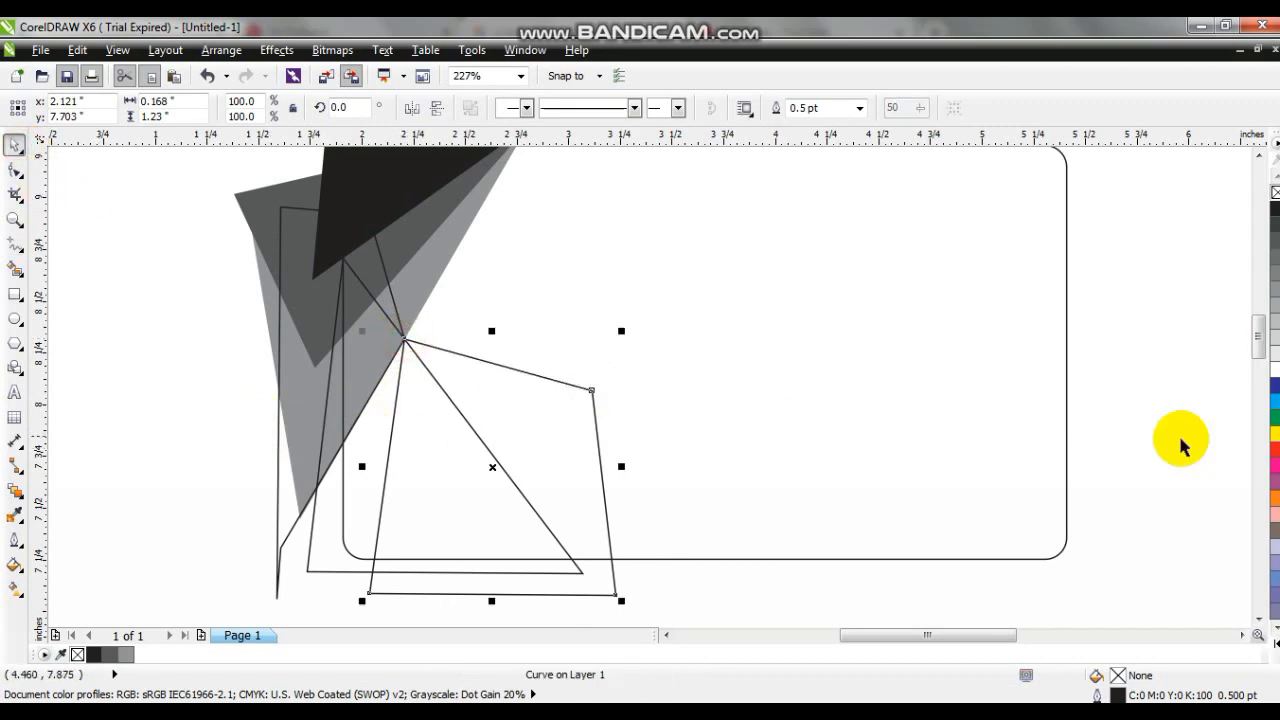
click(1274, 452)
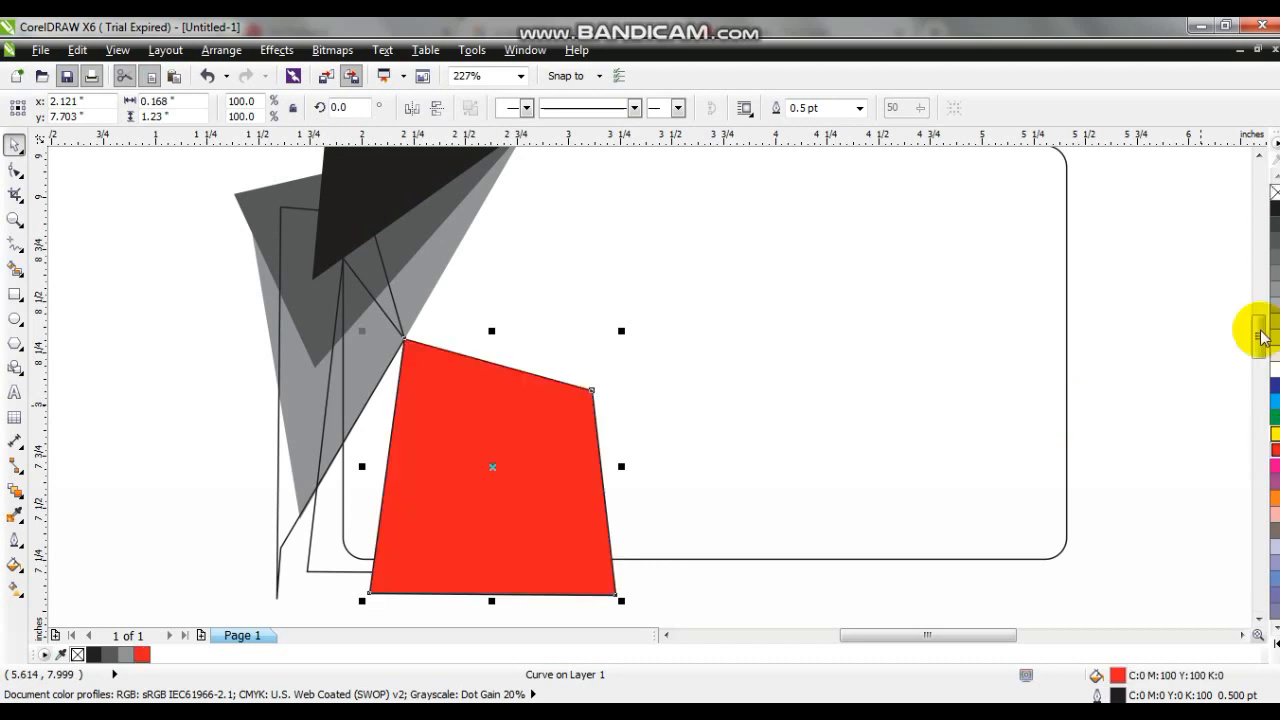
right_click(1274, 192)
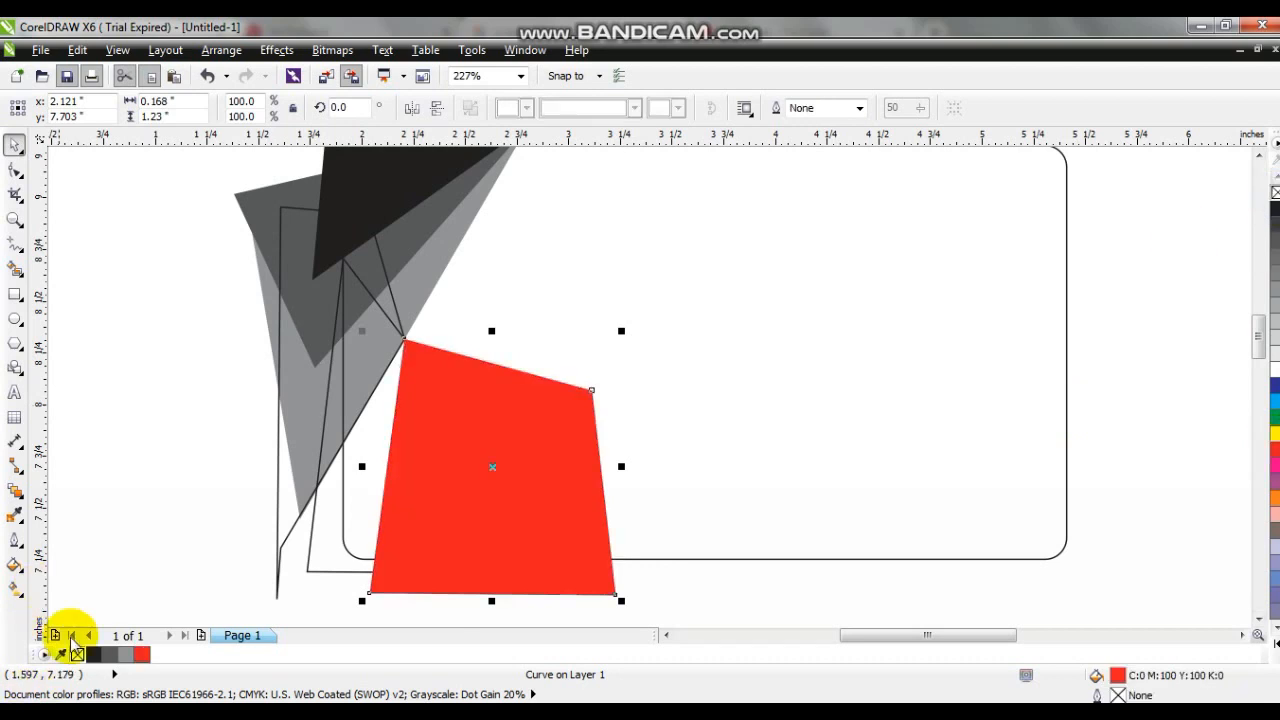
ctrl+click(1274, 212)
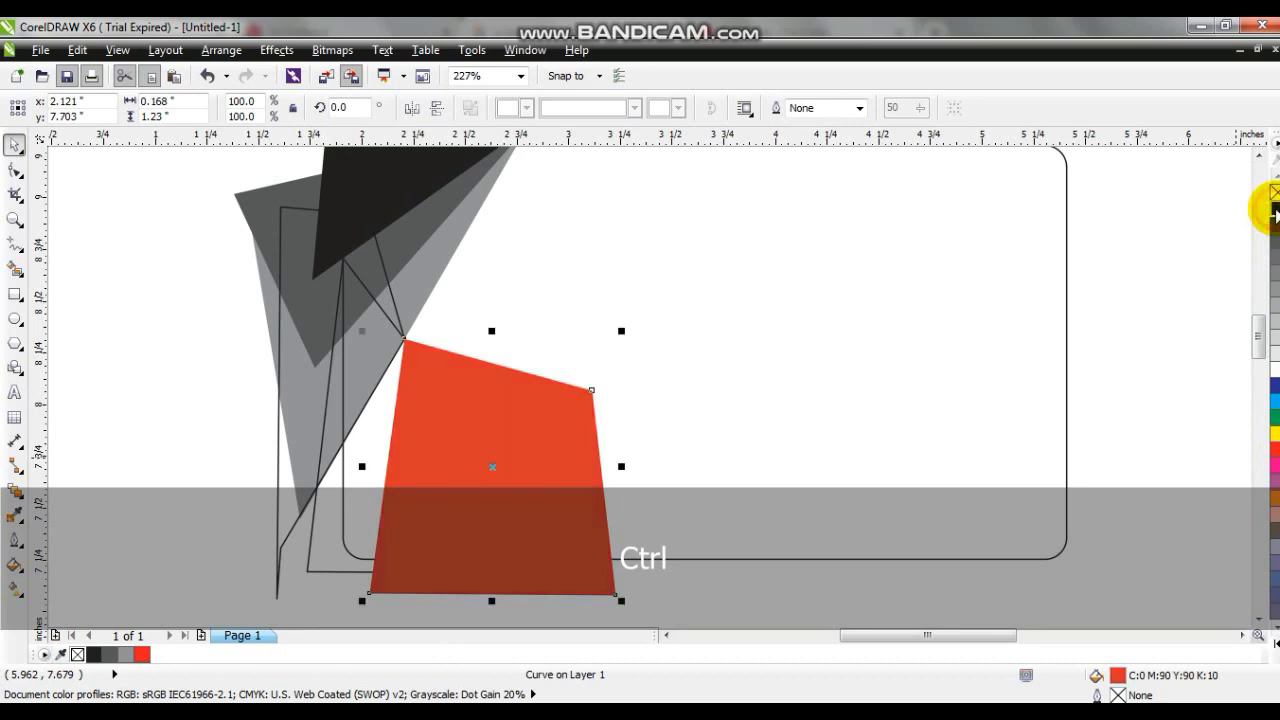
key(ctrl+z)
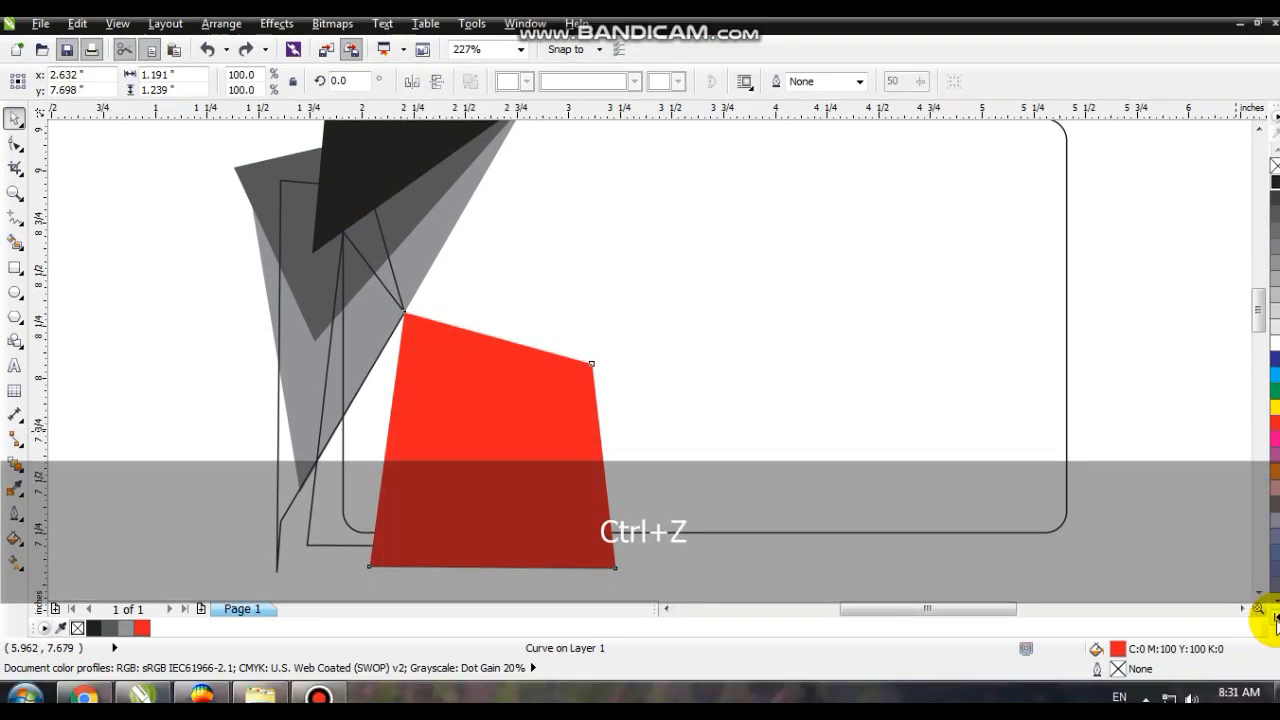
- Darken the four-sided shape's red fill by mixing in black twice, to C19 M100 Y100 K19
click(1274, 622)
ctrl+click(1270, 165)
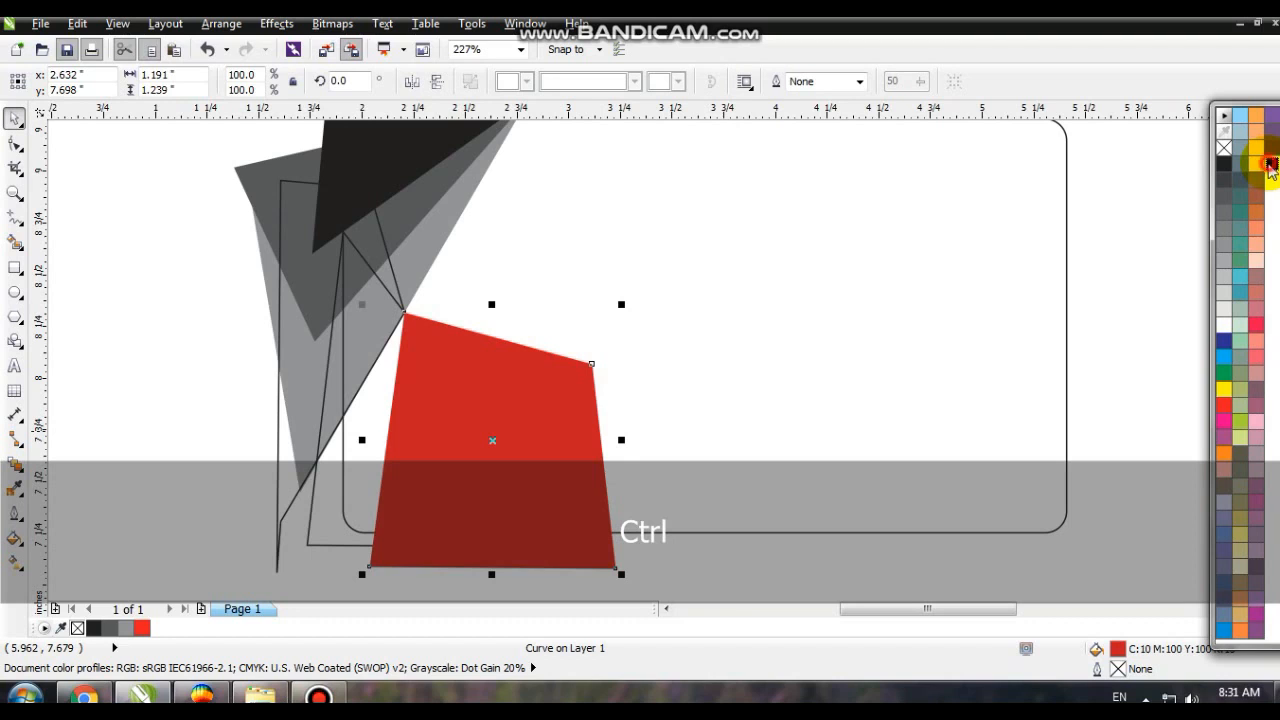
ctrl+click(1270, 165)
- PowerClip the dark red four-sided shape inside the outlined triangle at the card's lower-left corner
click(493, 439)
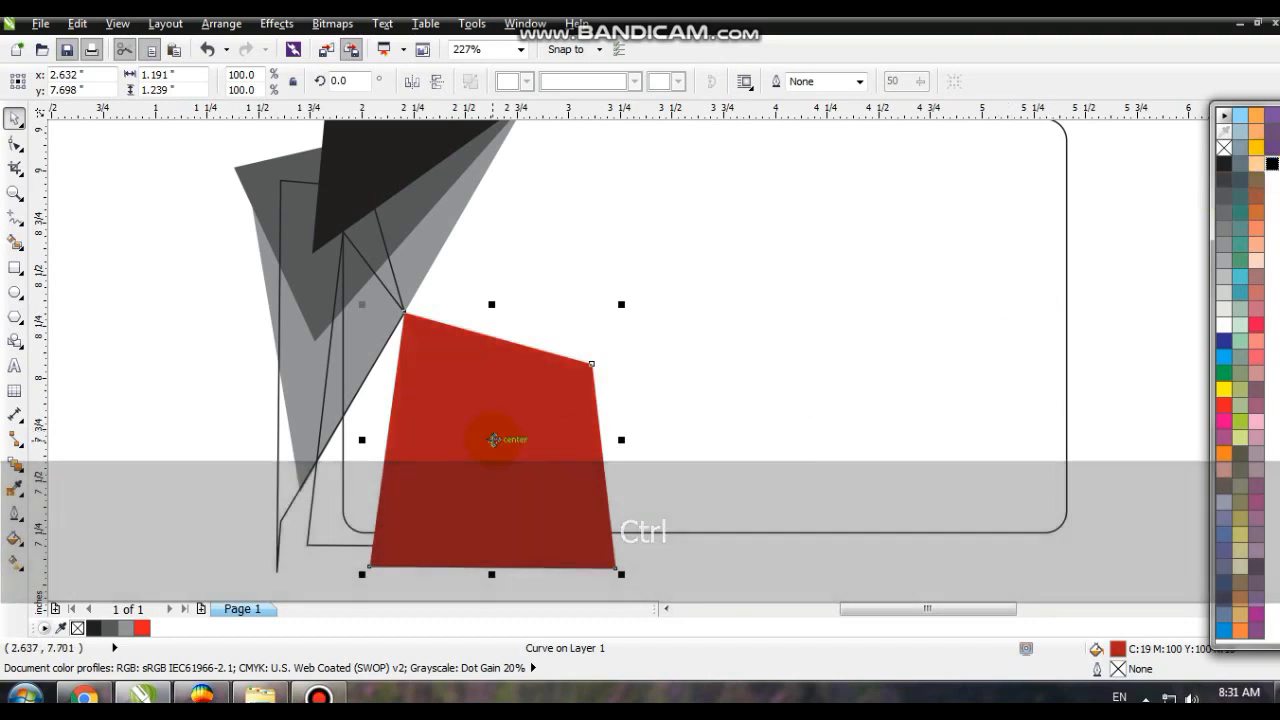
right_click(493, 439)
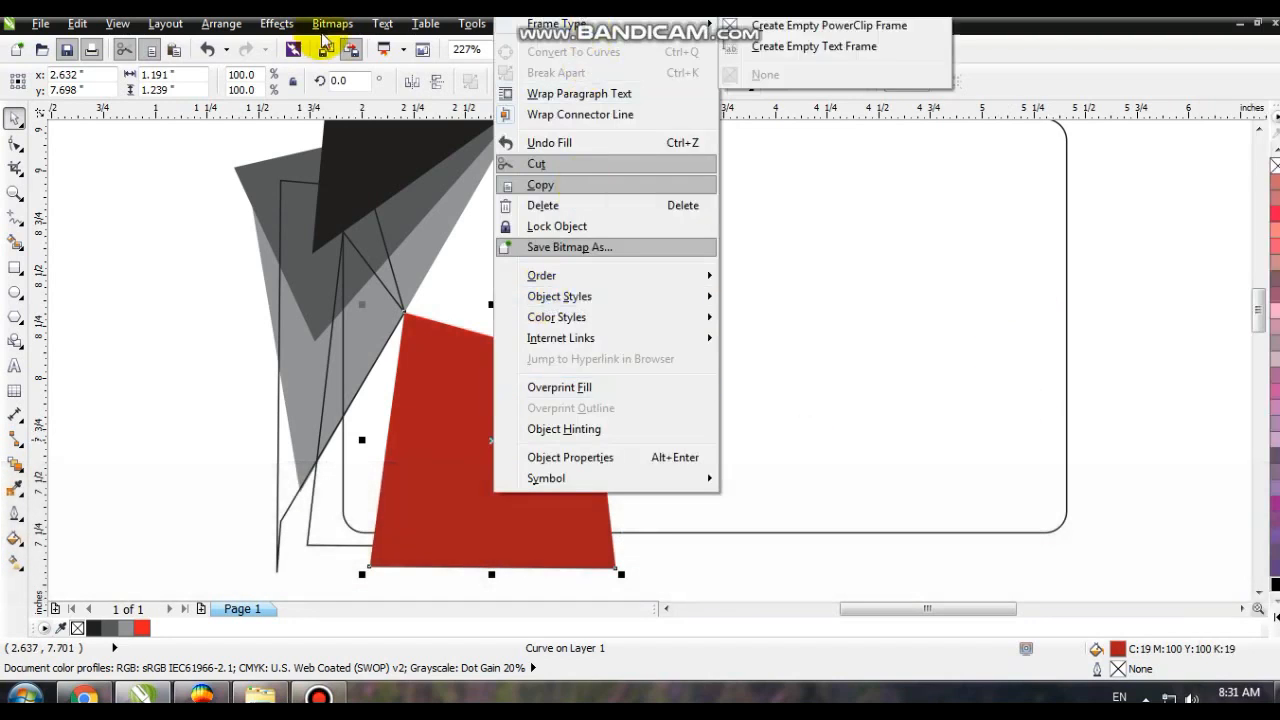
click(273, 30)
click(268, 30)
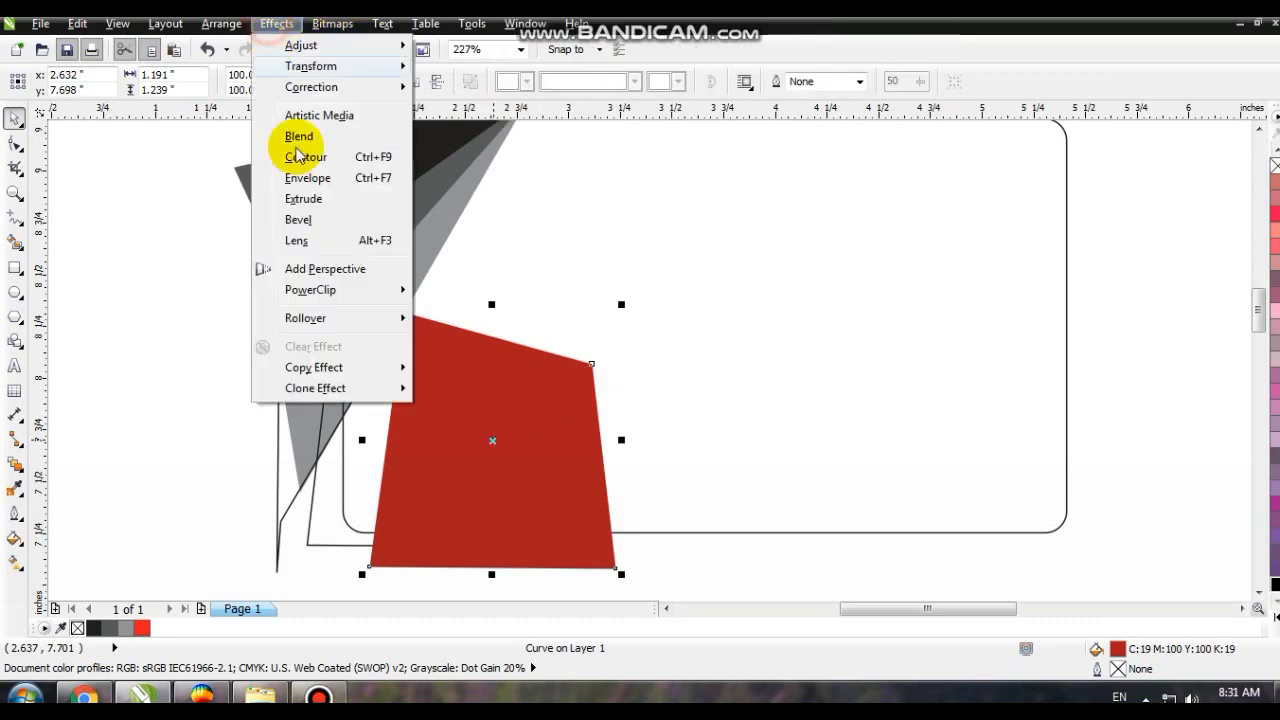
mouse_move(320, 289)
click(461, 290)
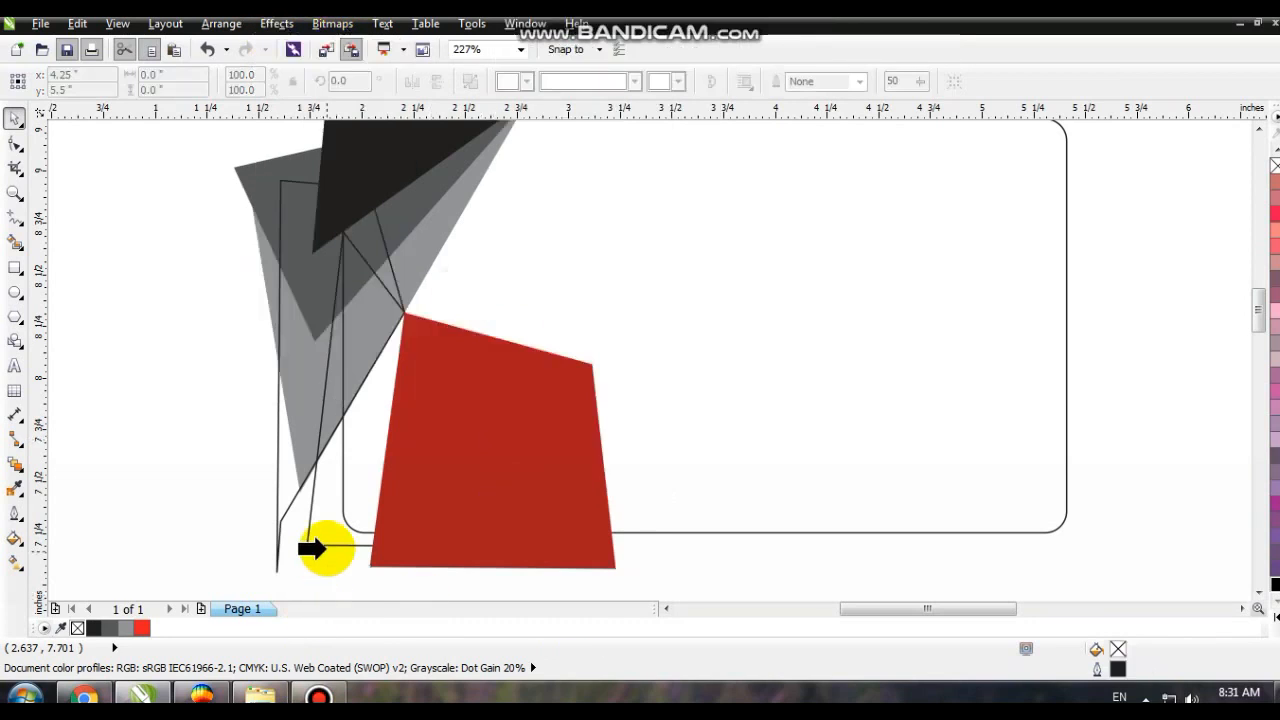
click(320, 546)
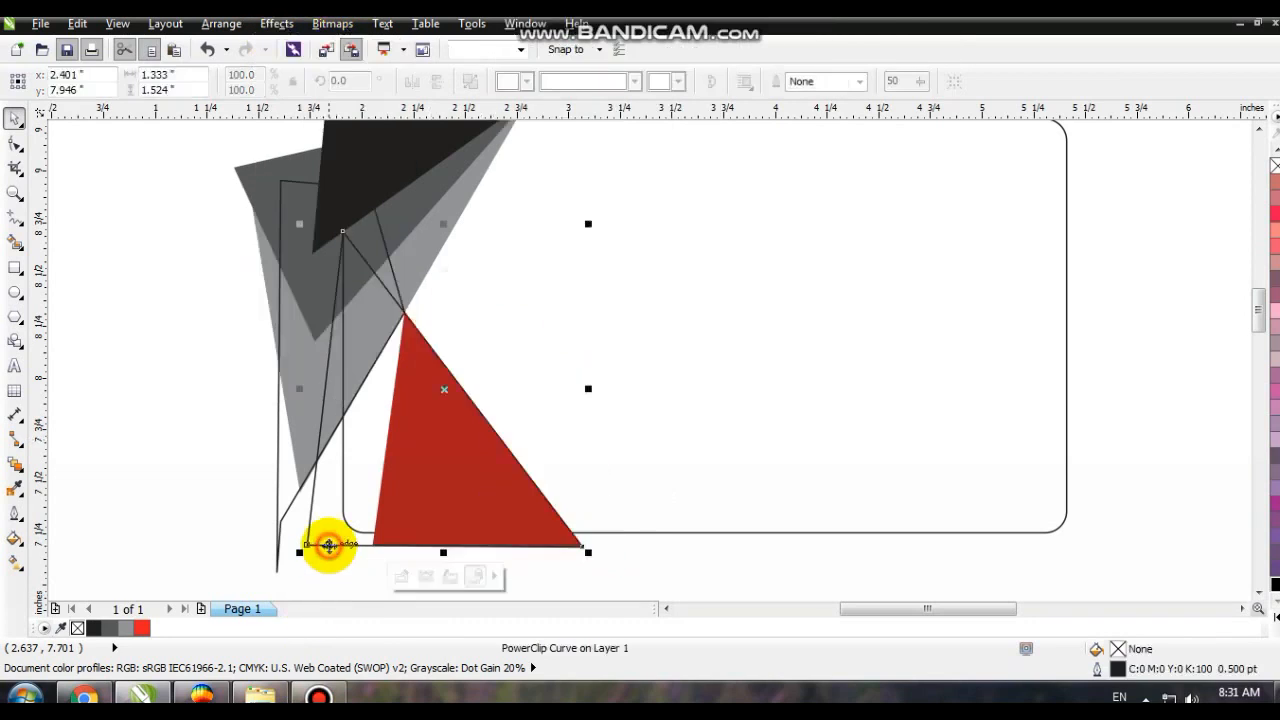
click(204, 517)
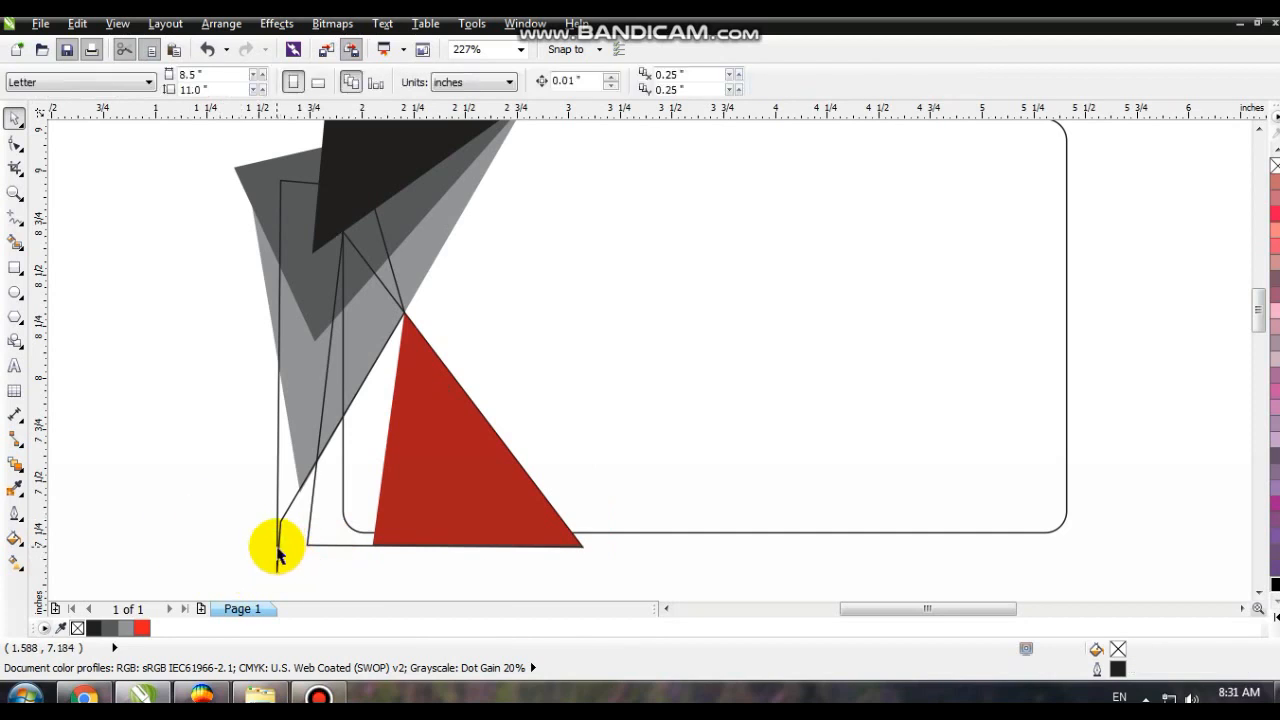
- Fill the five-sided shape along the light gray edge with red and remove its outline
click(278, 555)
click(142, 628)
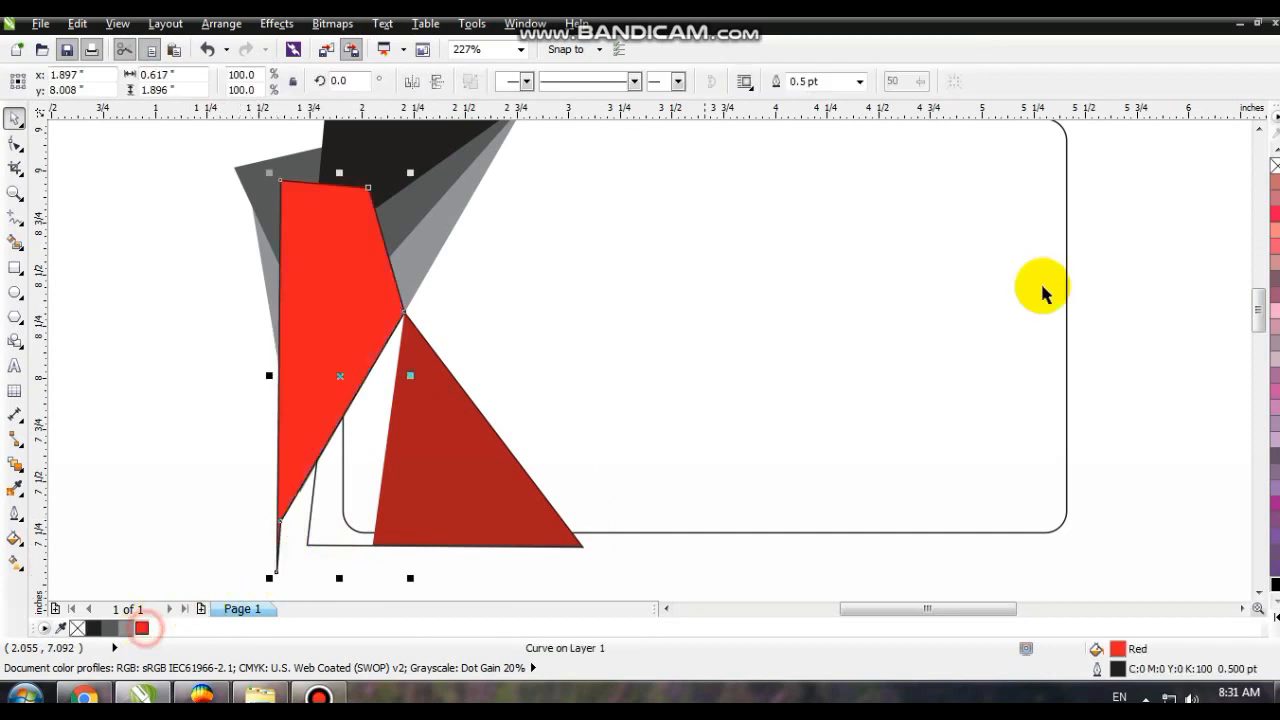
right_click(1274, 165)
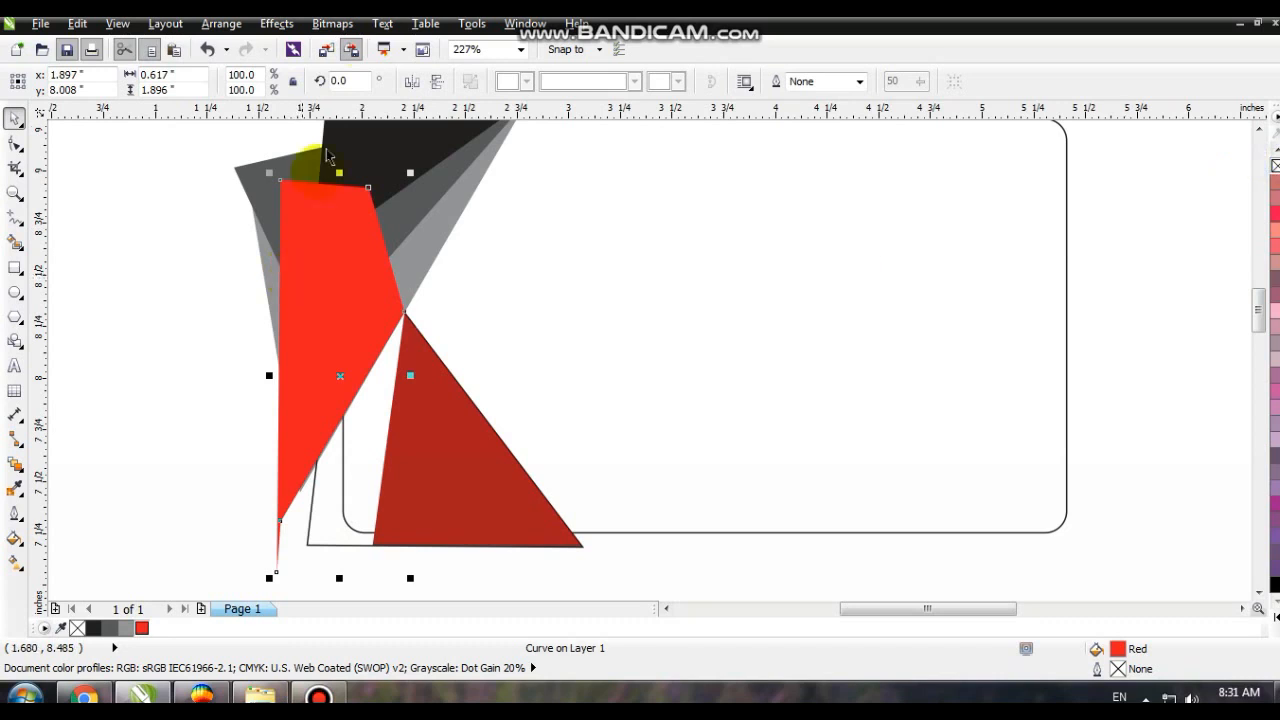
- PowerClip the bright red five-sided shape inside the same lower-left triangle
click(276, 23)
mouse_move(310, 289)
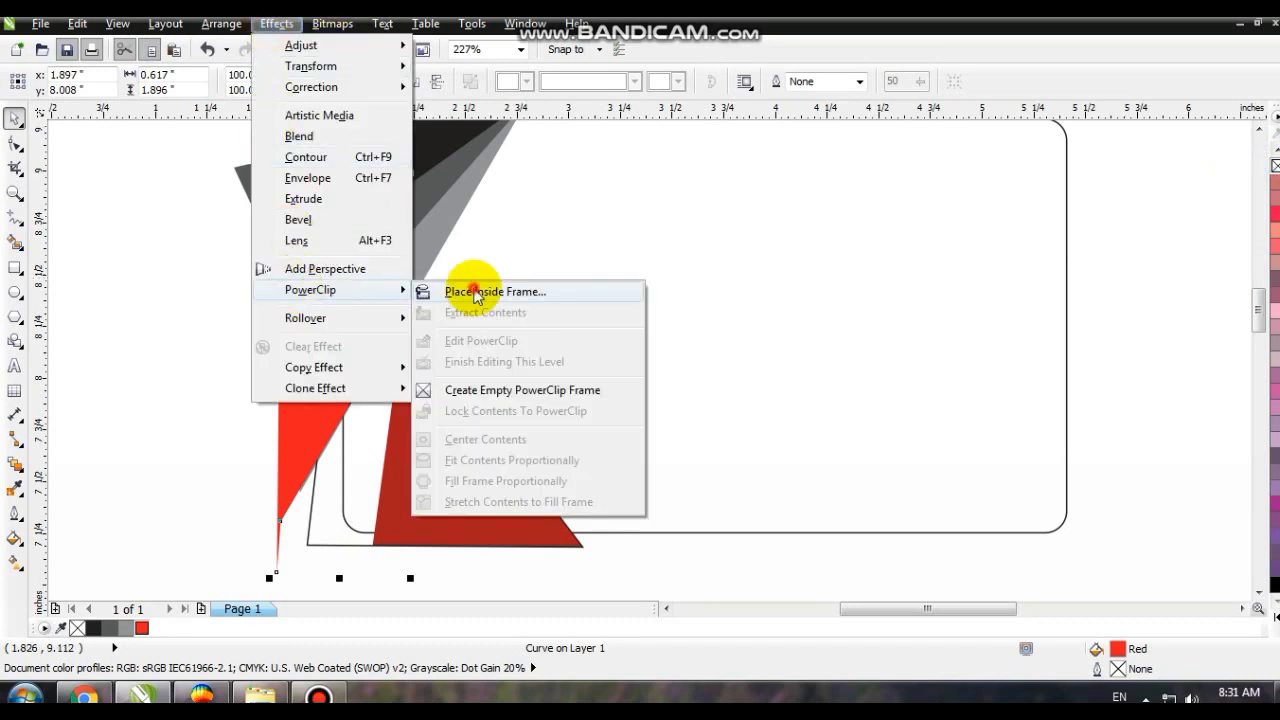
click(476, 292)
click(433, 444)
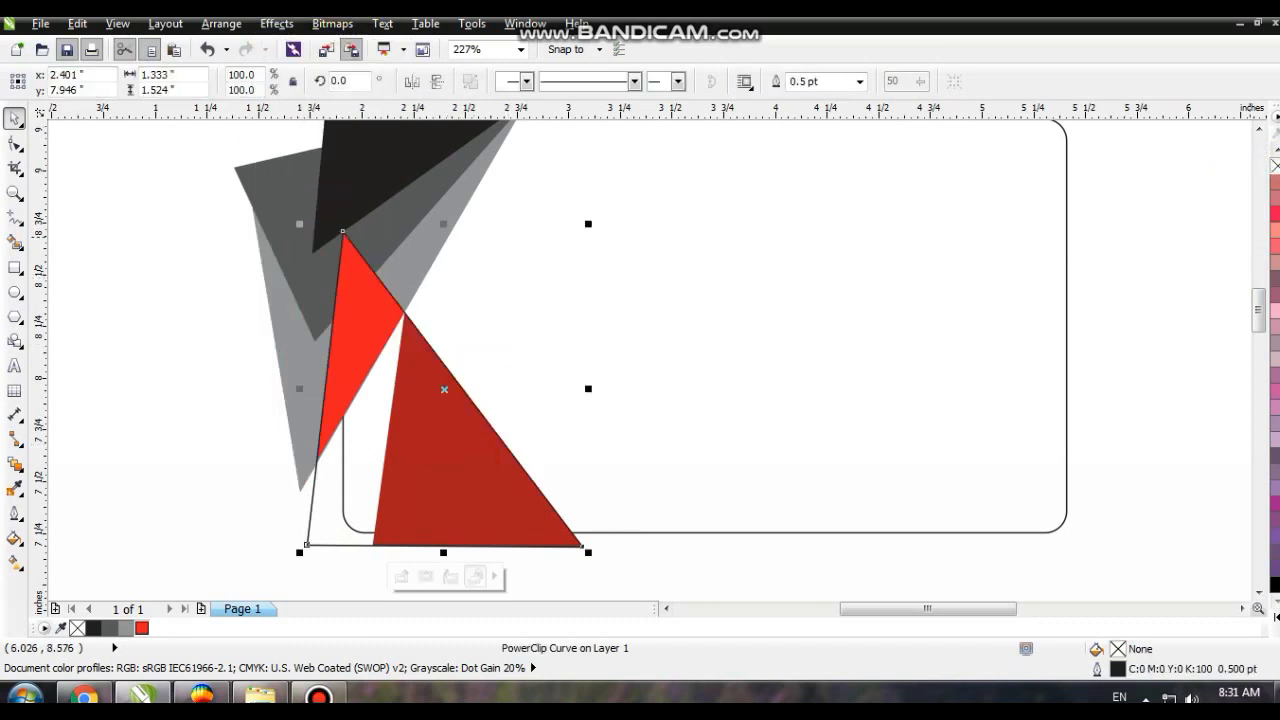
- Remove the PowerClip triangle's outline, fill it with red (M100 Y100), and darken that fill by mixing in black three times
right_click(1274, 165)
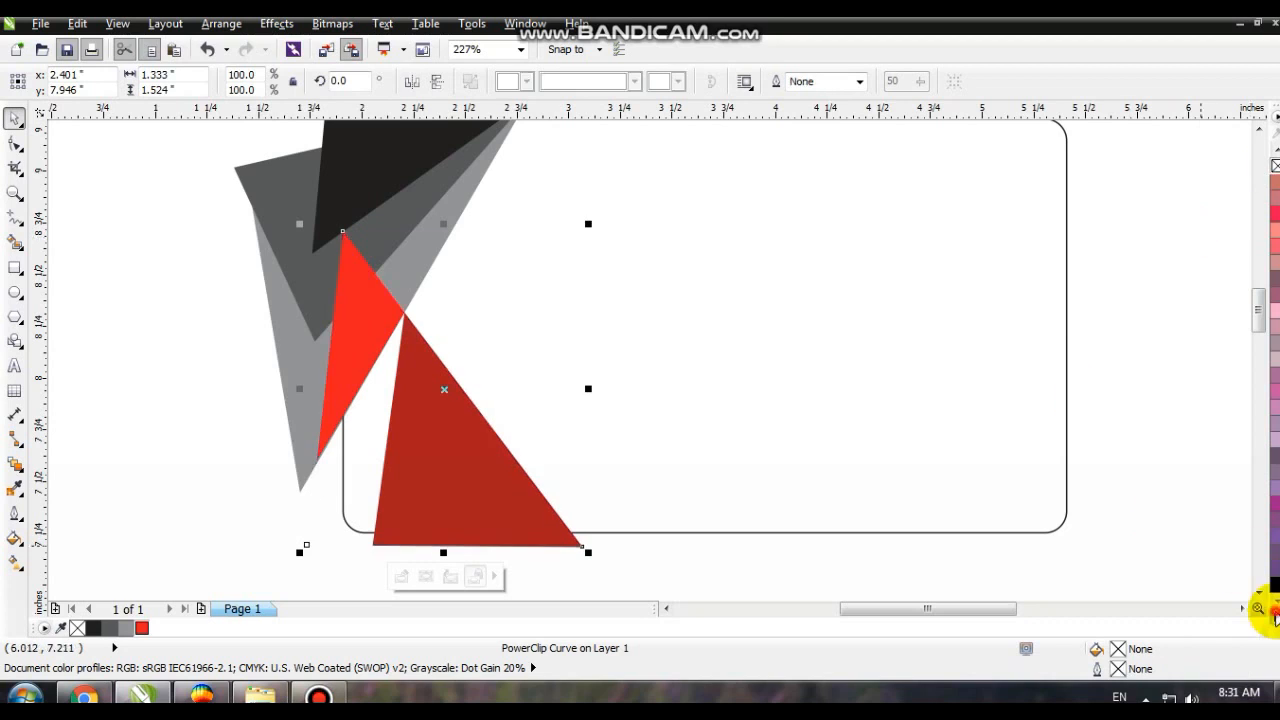
click(1275, 618)
click(1224, 405)
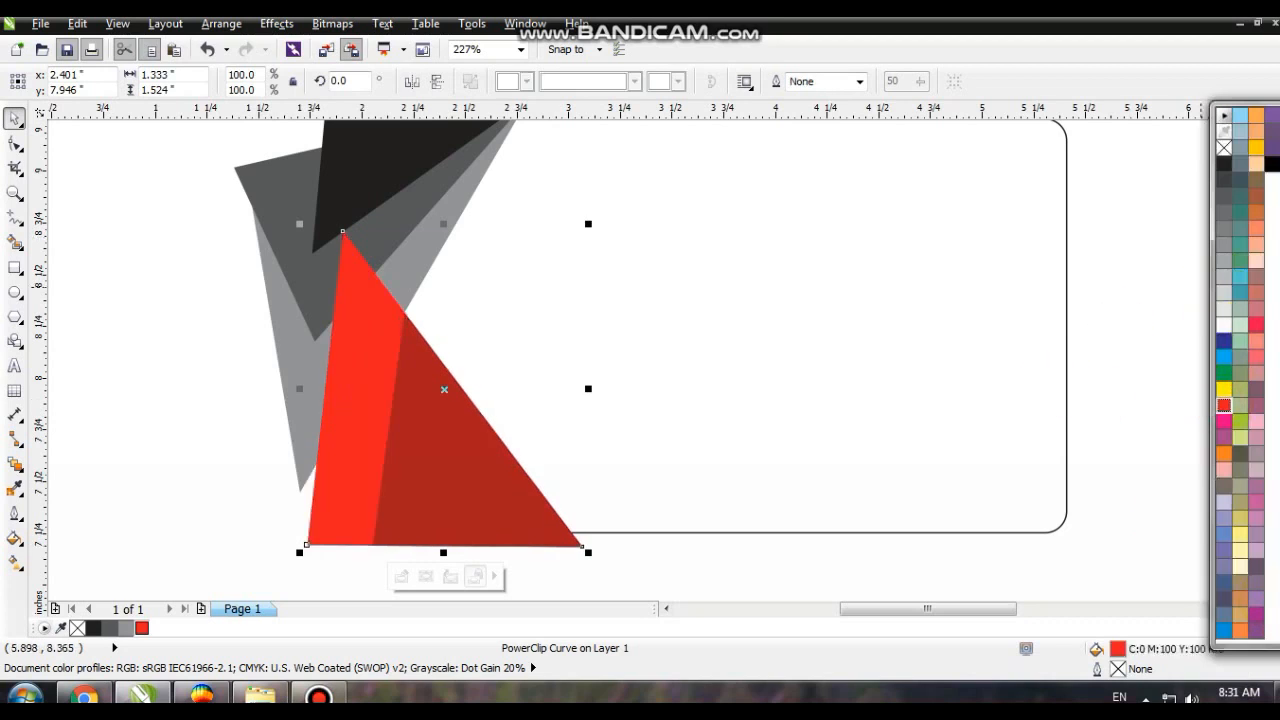
ctrl+click(1272, 164)
ctrl+click(1272, 164)
ctrl+click(1272, 164)
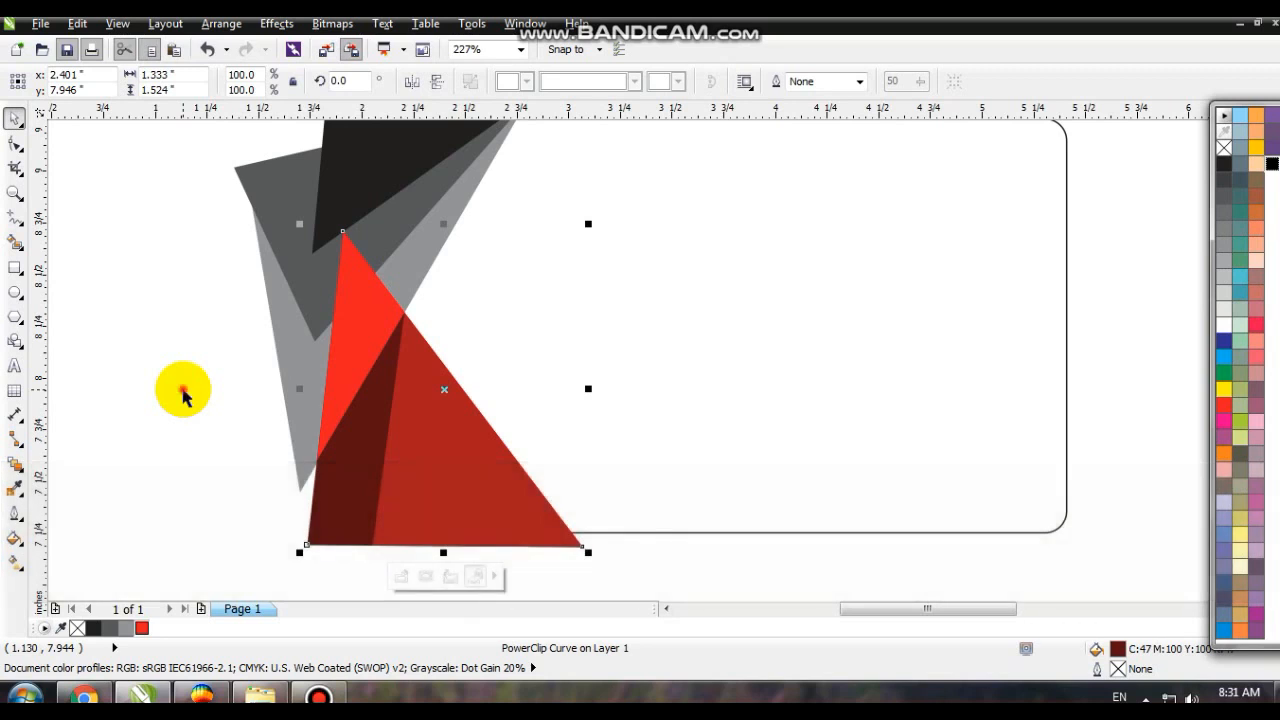
key(Escape)
- Send the black, gray and red shapes to the back and PowerClip all four inside the rounded rectangle
key(F3)
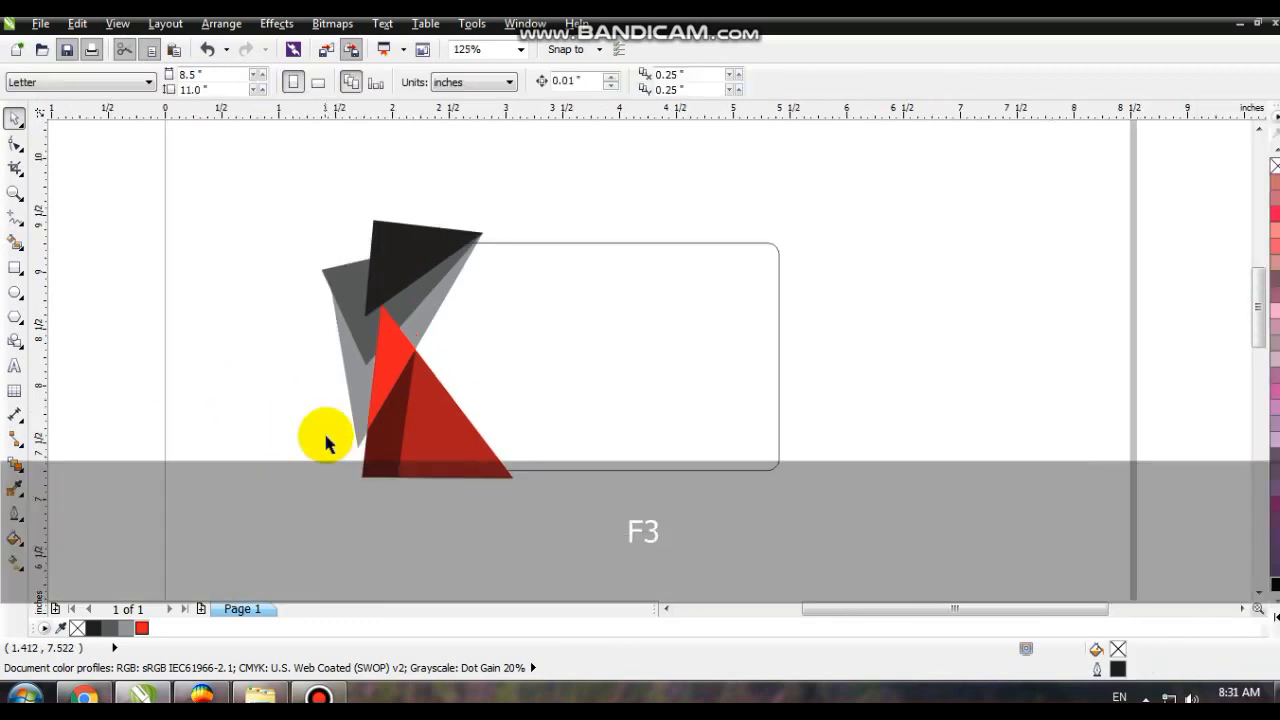
drag(236, 190, 551, 487)
key(shift+Page_Down)
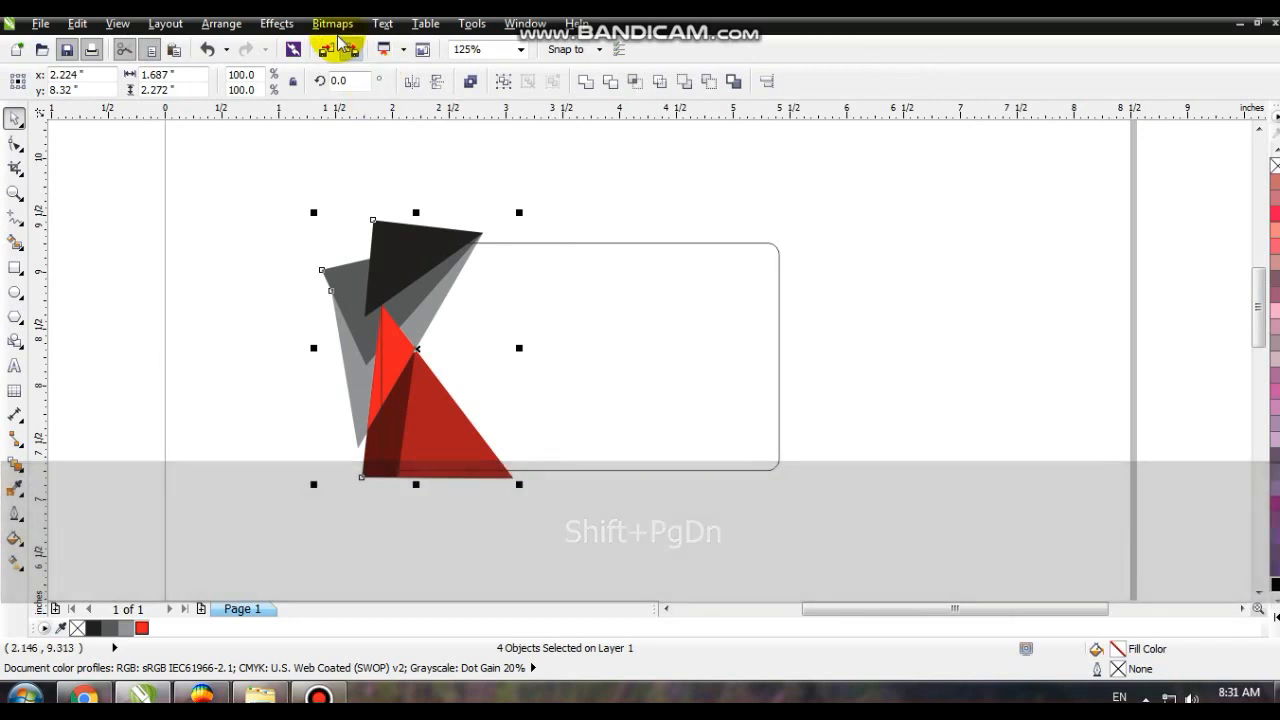
click(282, 28)
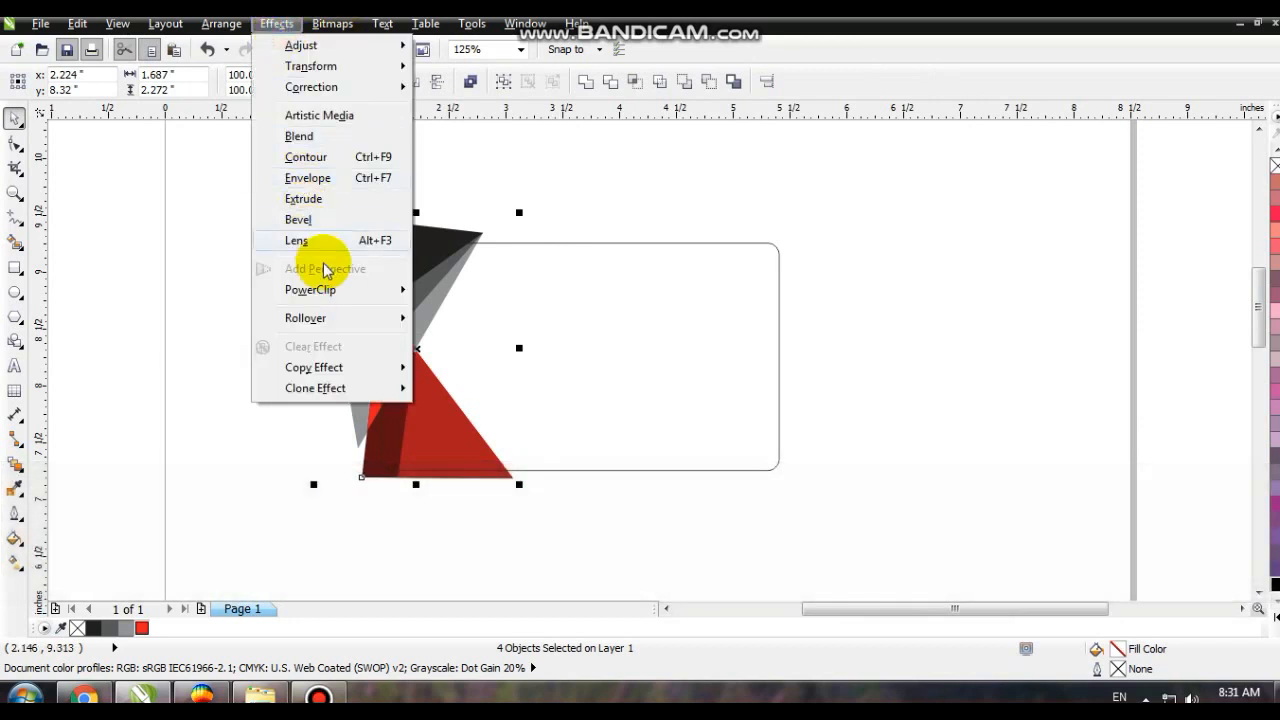
mouse_move(331, 289)
click(487, 291)
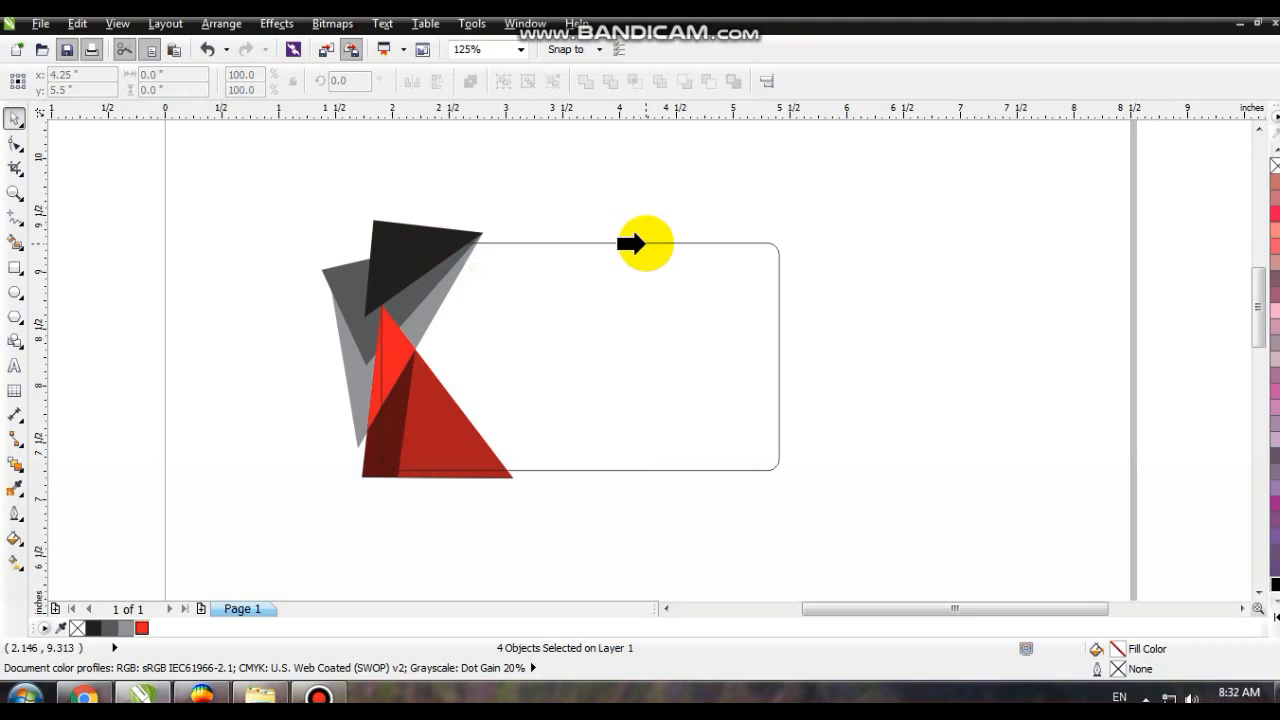
click(636, 243)
click(922, 284)
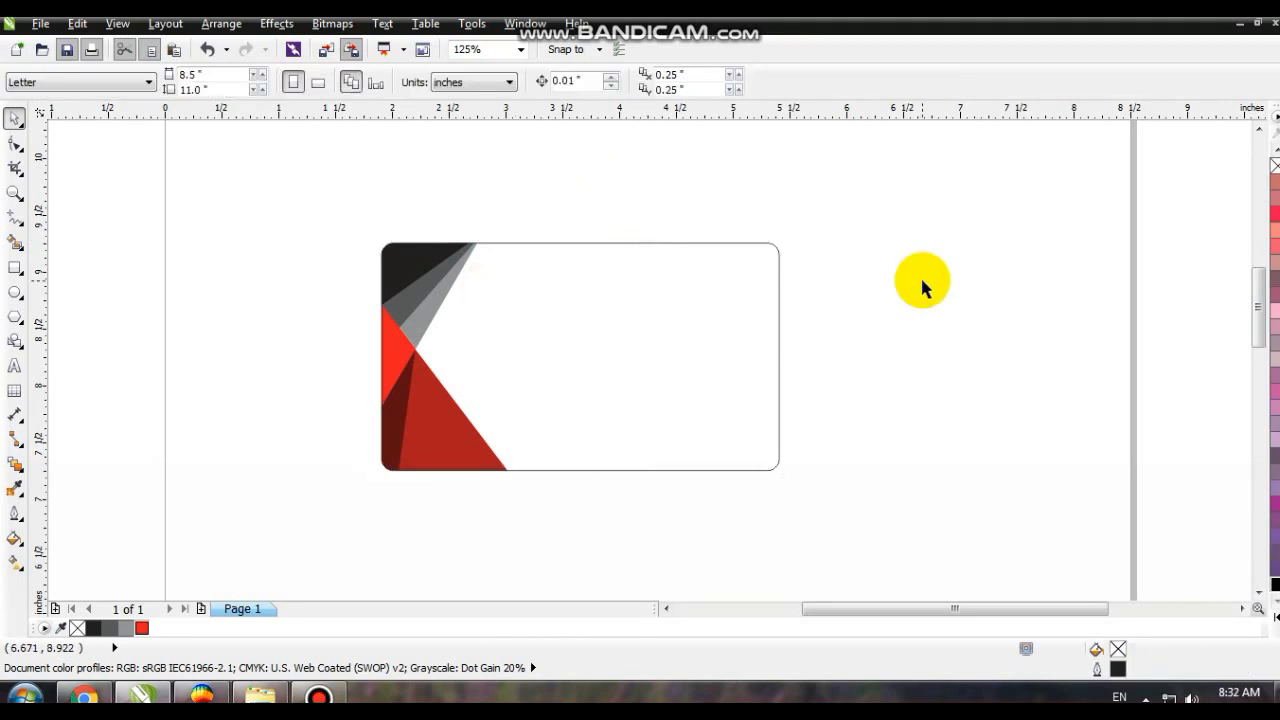
- Open the card's PowerClip contents for editing and duplicate the four shapes in place
click(14, 192)
drag(194, 166, 877, 520)
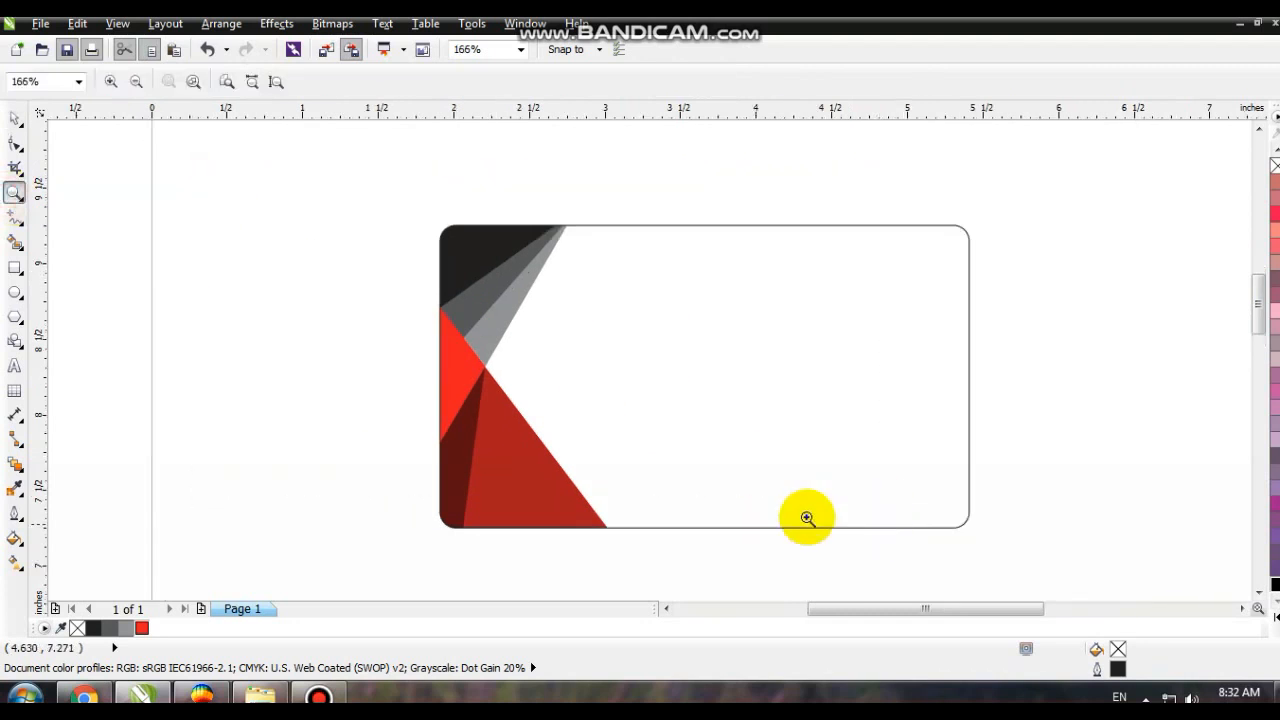
click(14, 118)
click(503, 298)
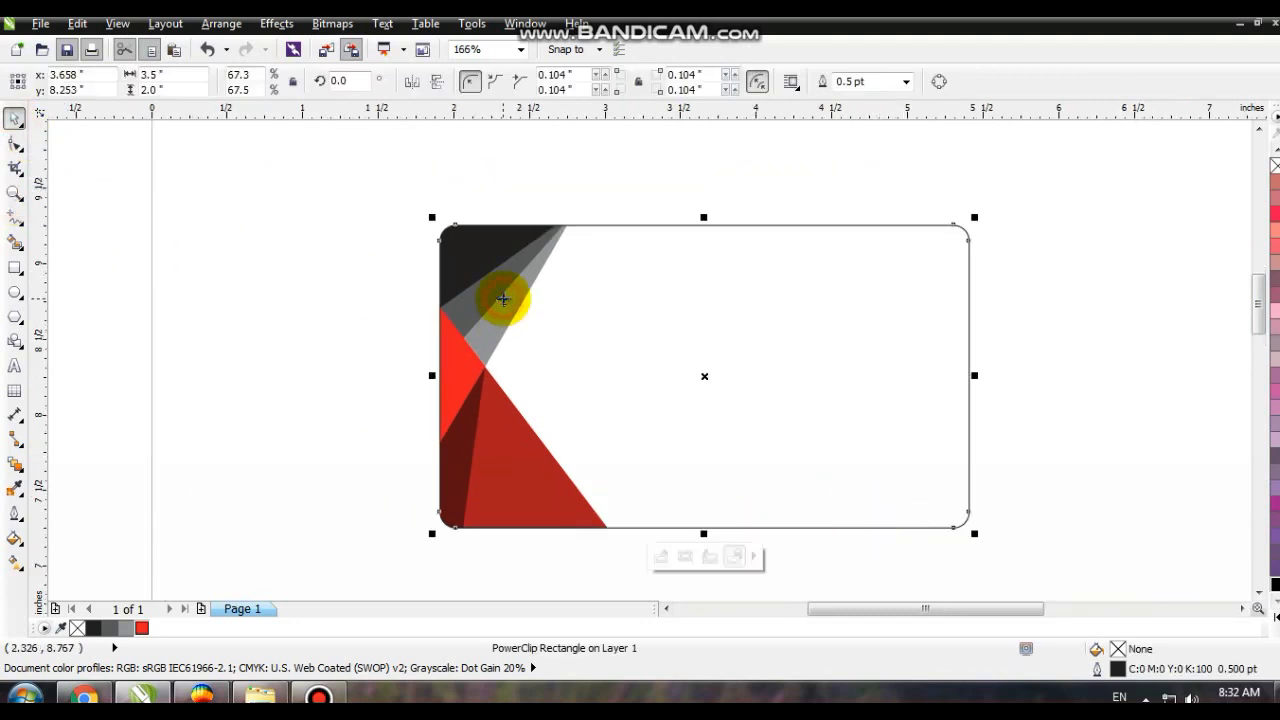
right_click(503, 298)
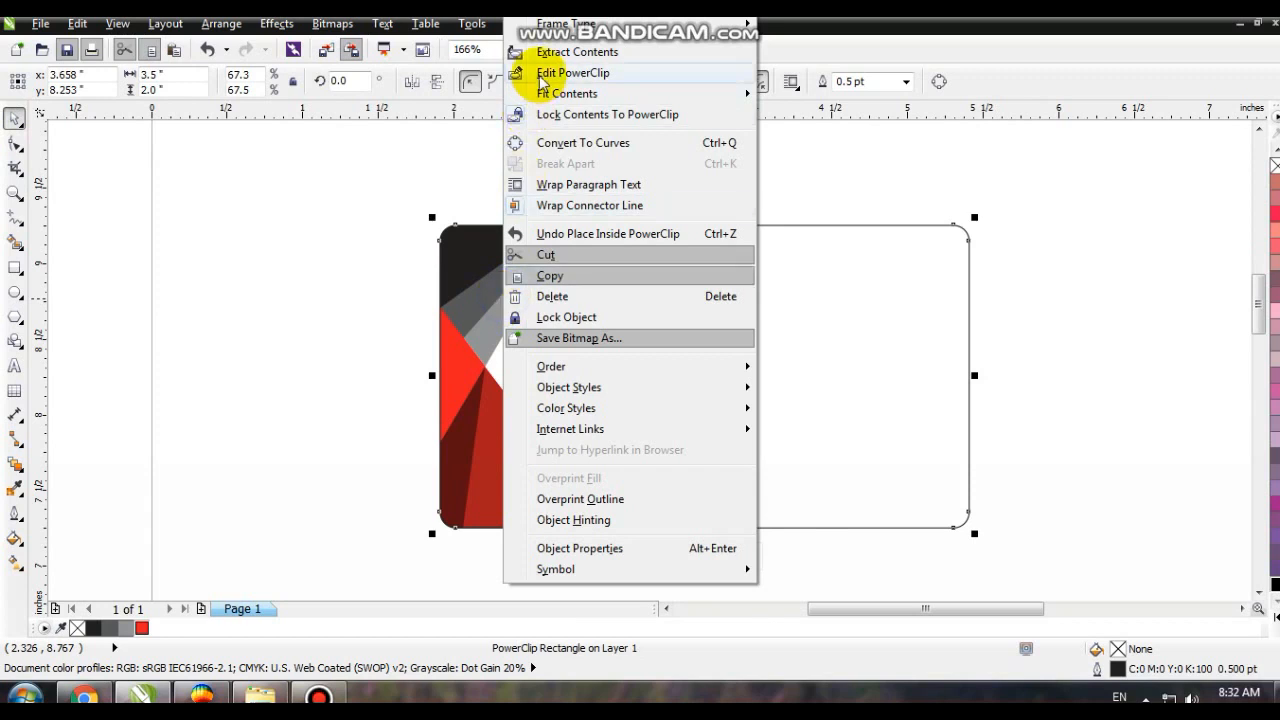
click(573, 72)
drag(271, 172, 672, 574)
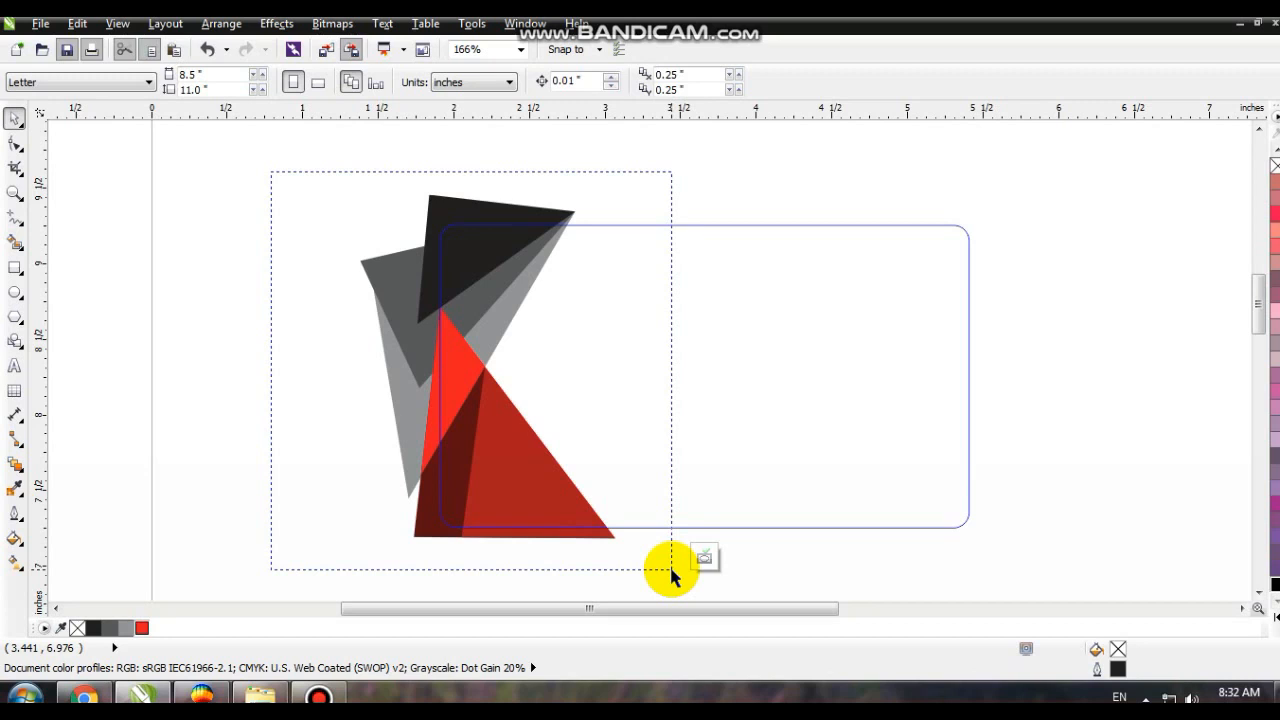
drag(671, 570, 671, 572)
key(KP_Add)
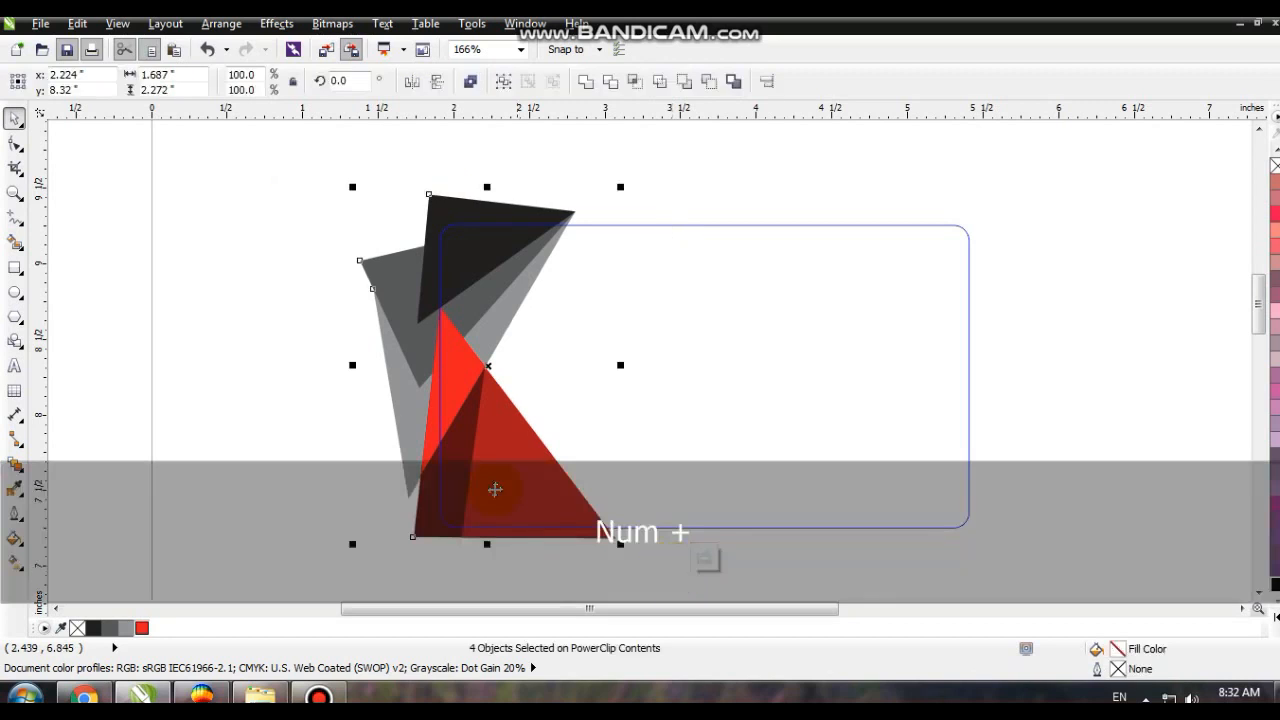
- Mirror the duplicated shapes horizontally and vertically and move them over the card's right edge
click(412, 82)
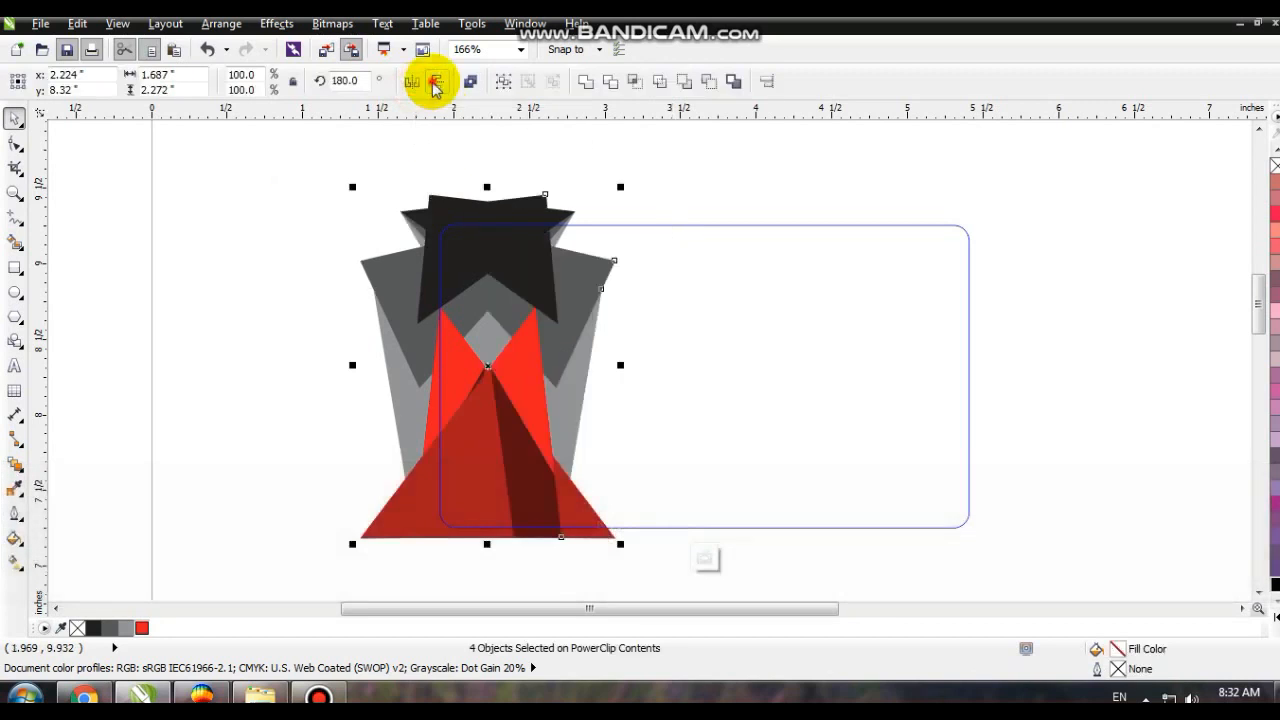
click(436, 82)
drag(489, 365, 914, 378)
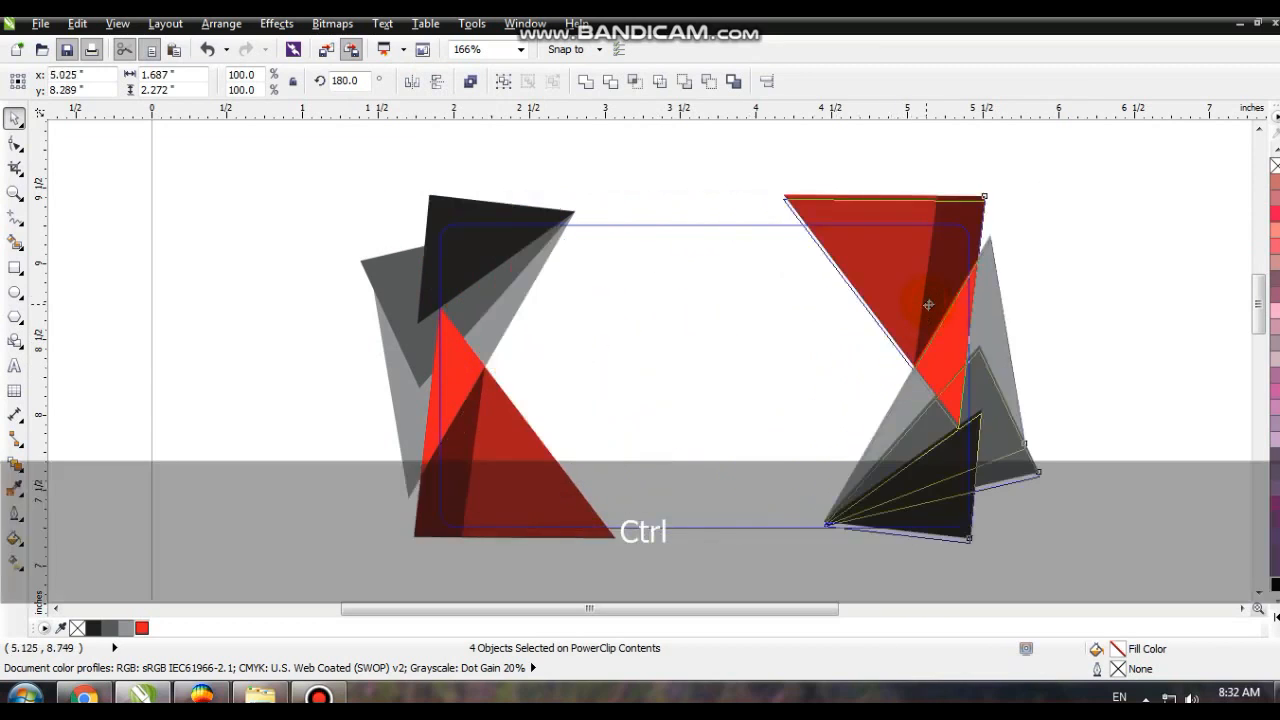
click(1089, 283)
- Fill both black triangles with rich black (C100 M100 Y100 K100) and finish editing the PowerClip
click(948, 455)
shift+click(431, 222)
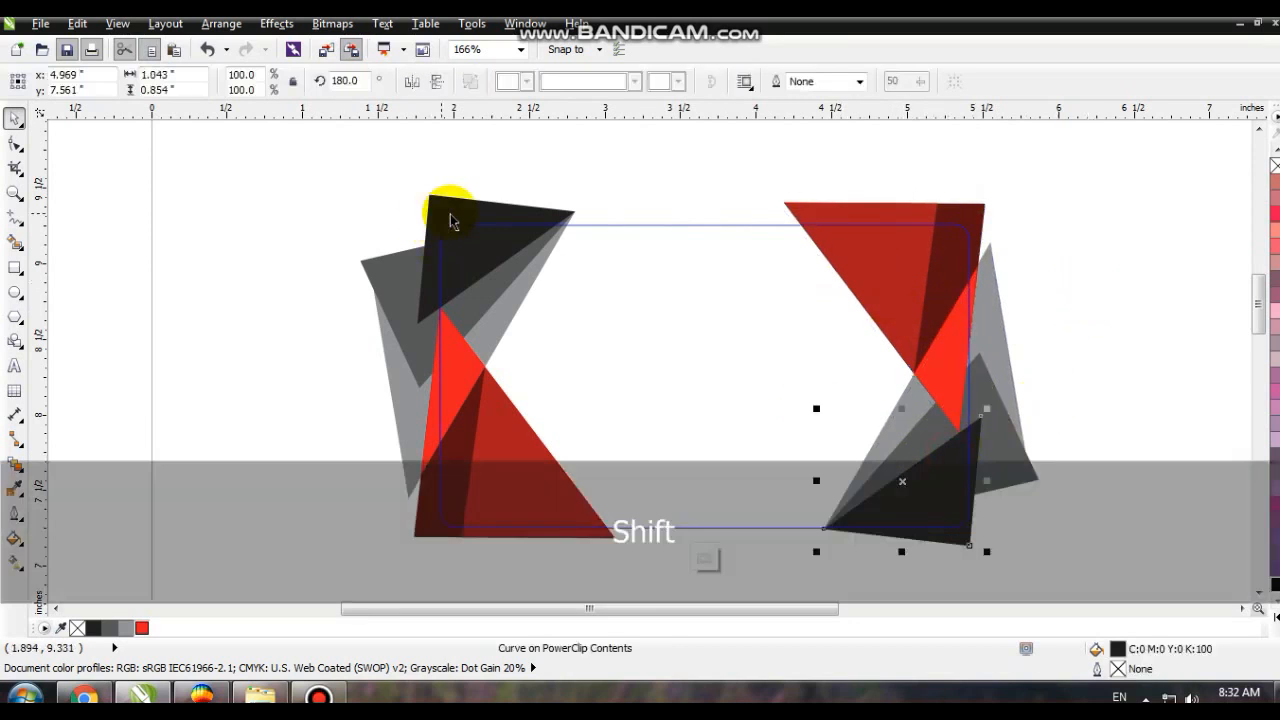
click(1275, 583)
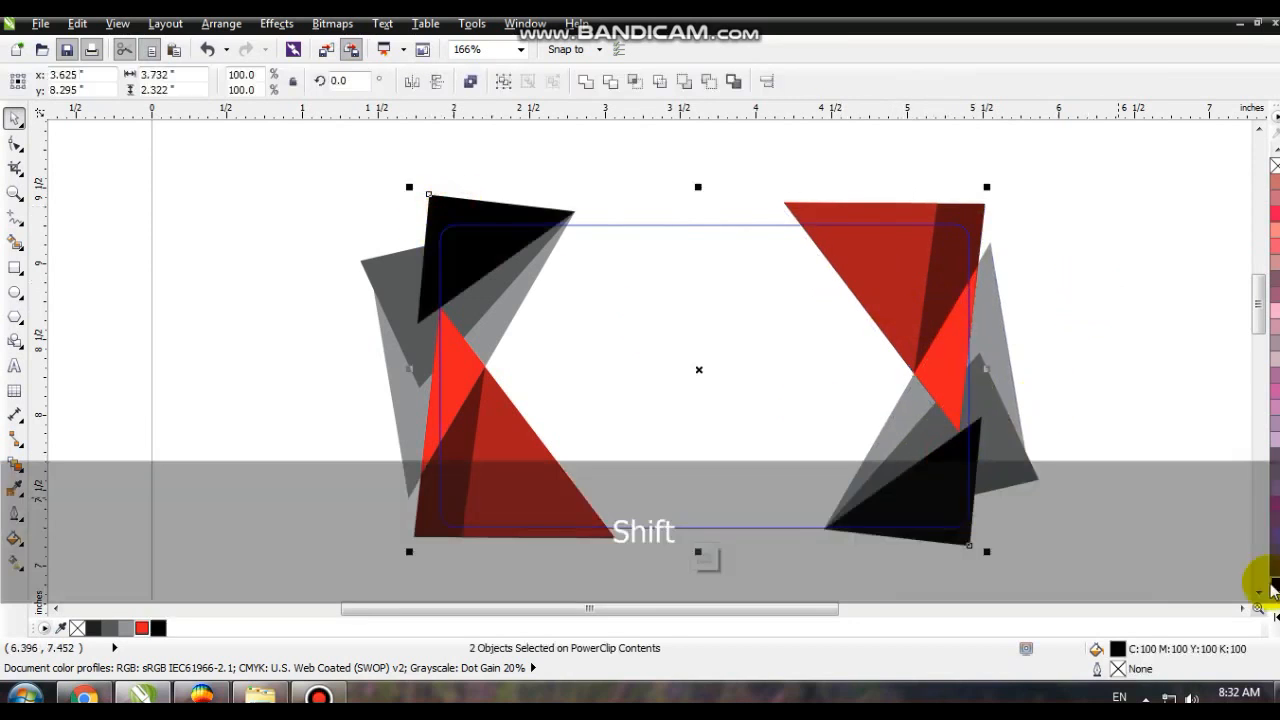
right_click(907, 506)
click(974, 106)
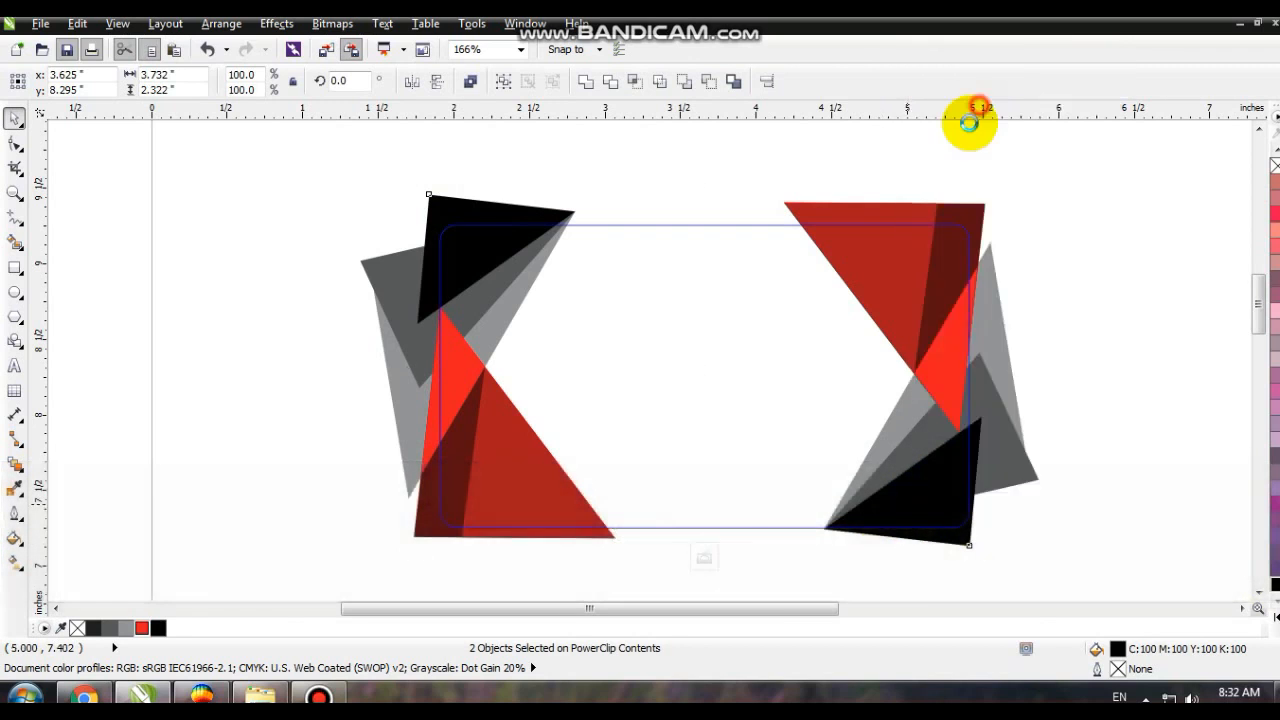
click(873, 172)
- Edit the PowerClip again, shift the mirrored shapes horizontally outward to about X 5.13 in, and finish editing
right_click(943, 250)
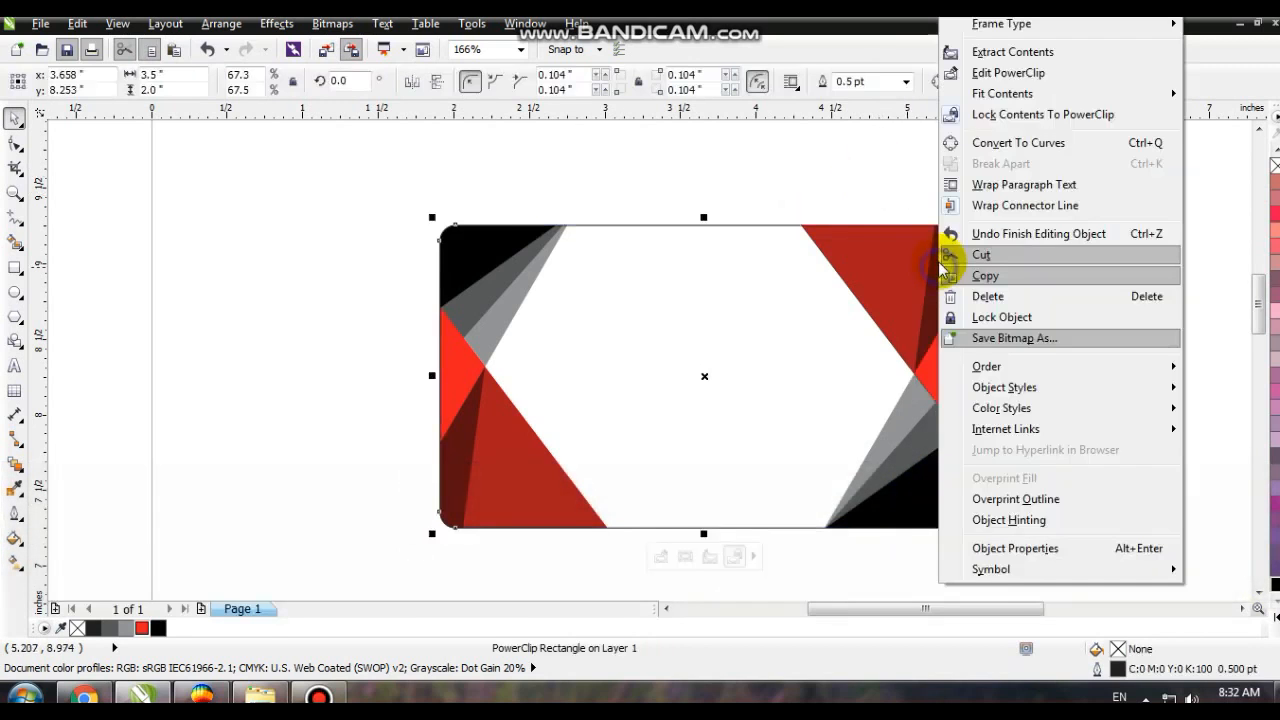
click(984, 77)
drag(691, 137, 1088, 574)
drag(961, 470, 957, 436)
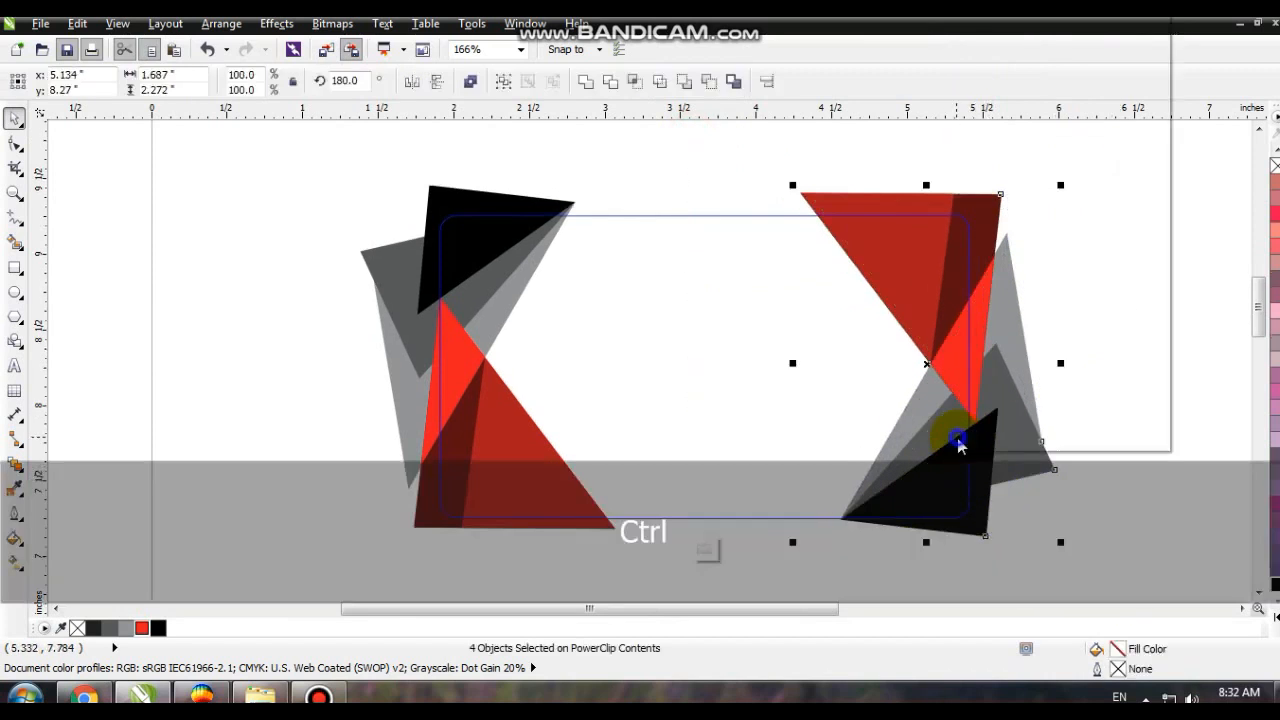
right_click(960, 441)
click(998, 56)
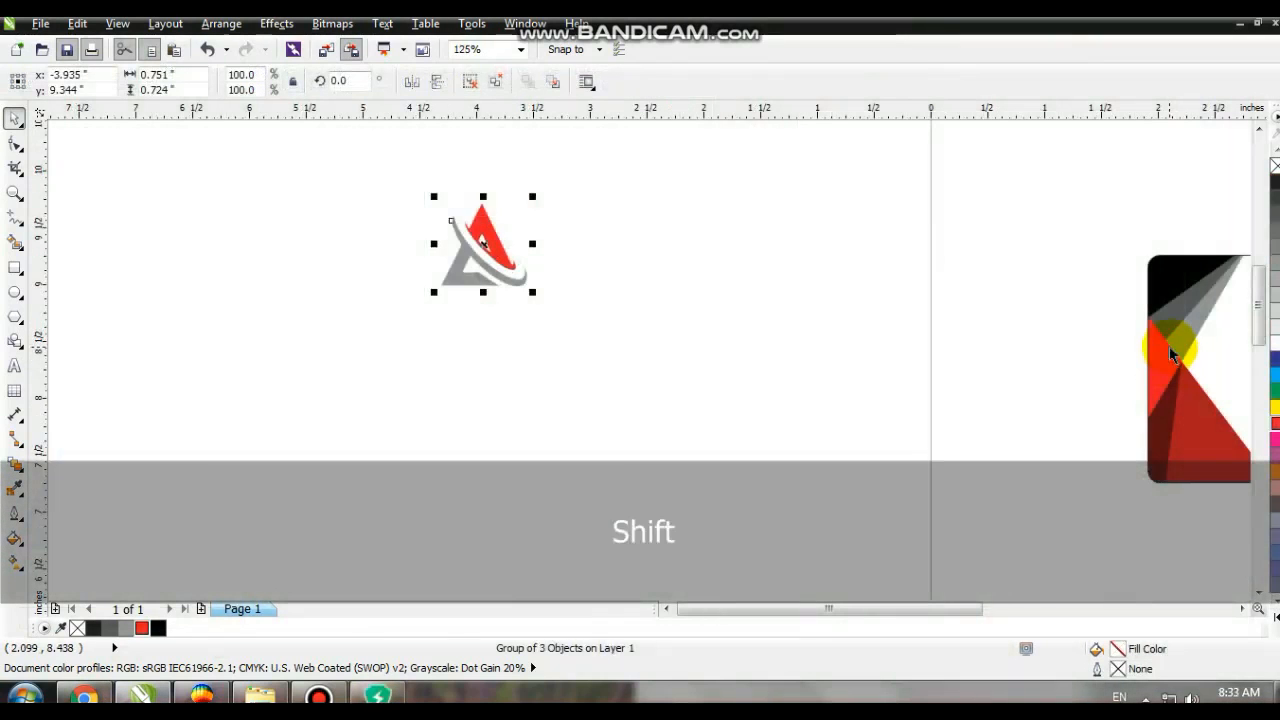
- Center the red and gray triangular logo on the card
shift+click(1180, 370)
key(shift+F2)
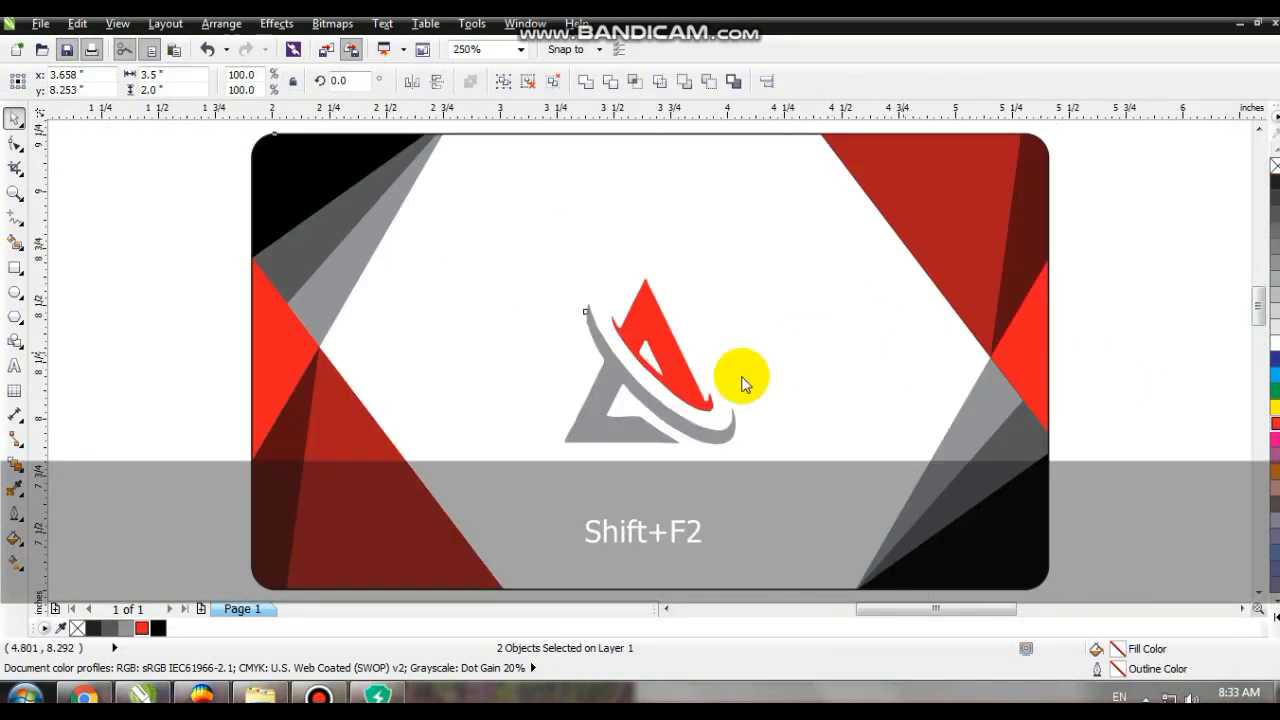
key(Escape)
- Move the logo to the card's upper center and scale it down to about 0.34 by 0.32 in
click(122, 206)
drag(133, 207, 740, 452)
drag(713, 440, 643, 240)
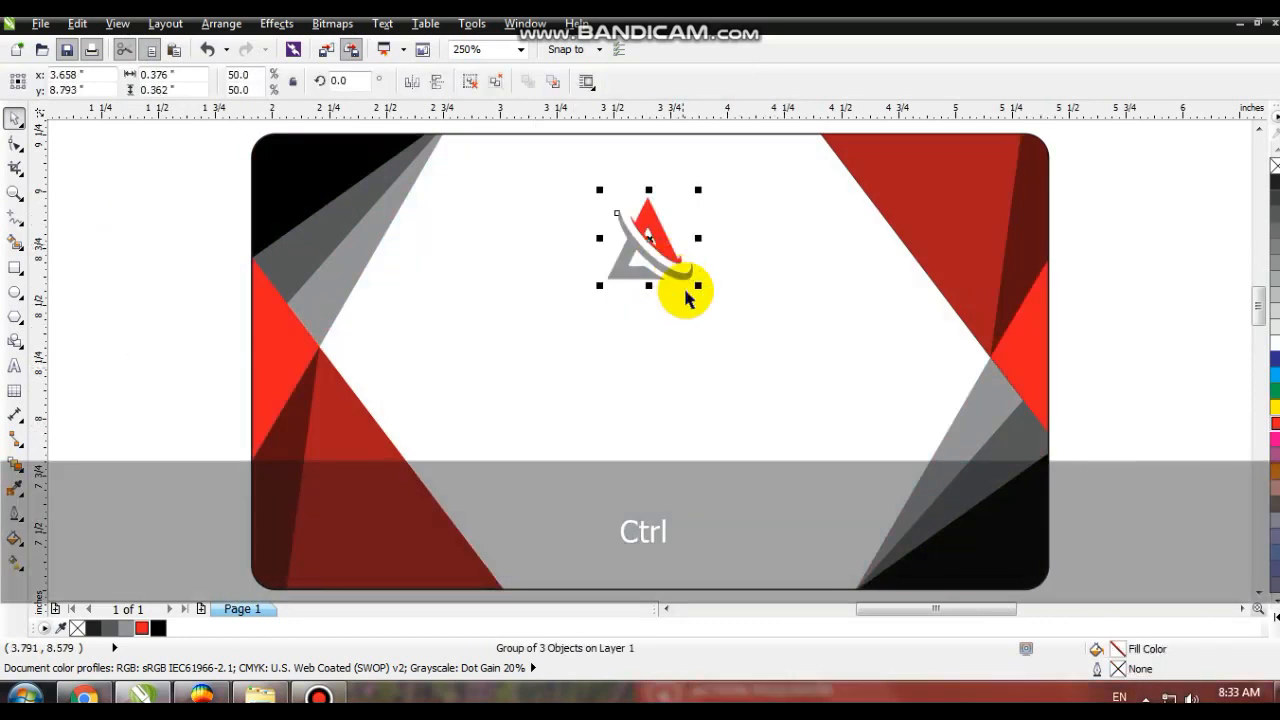
drag(699, 288, 693, 283)
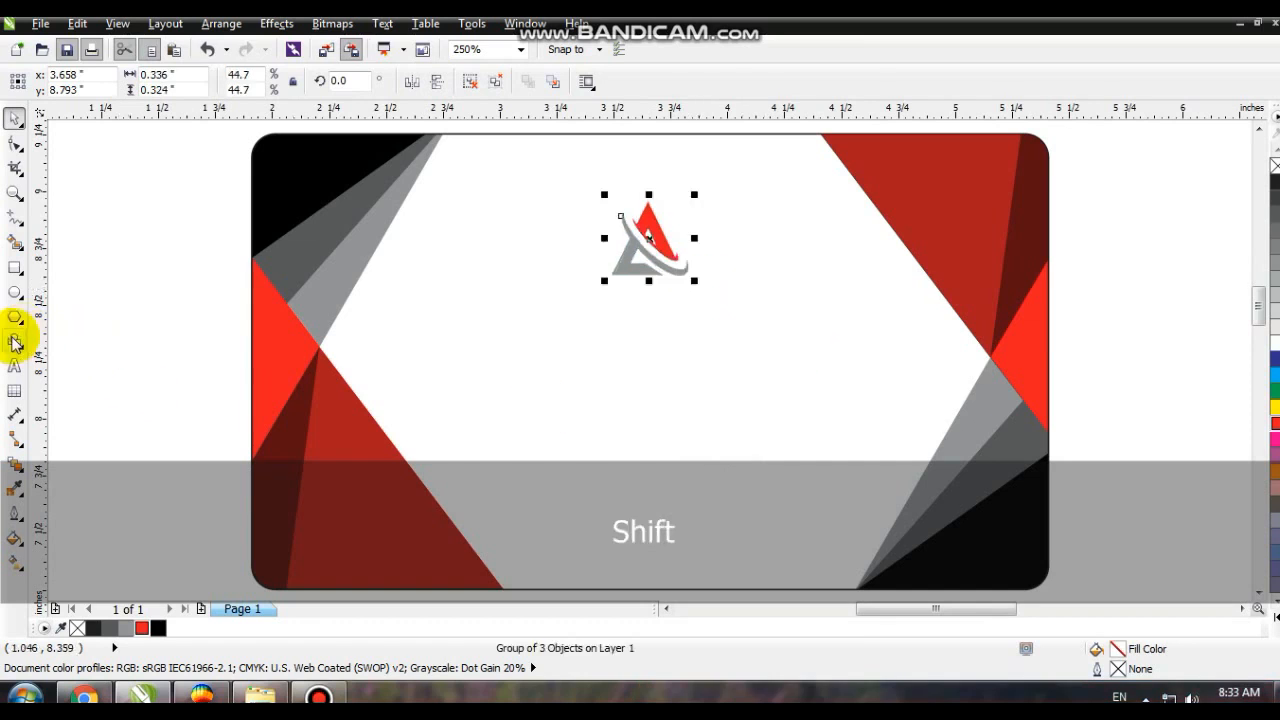
- Add the artistic text "CREATIVE SIGNE" beside the card and make it bold Arial
click(14, 366)
click(90, 370)
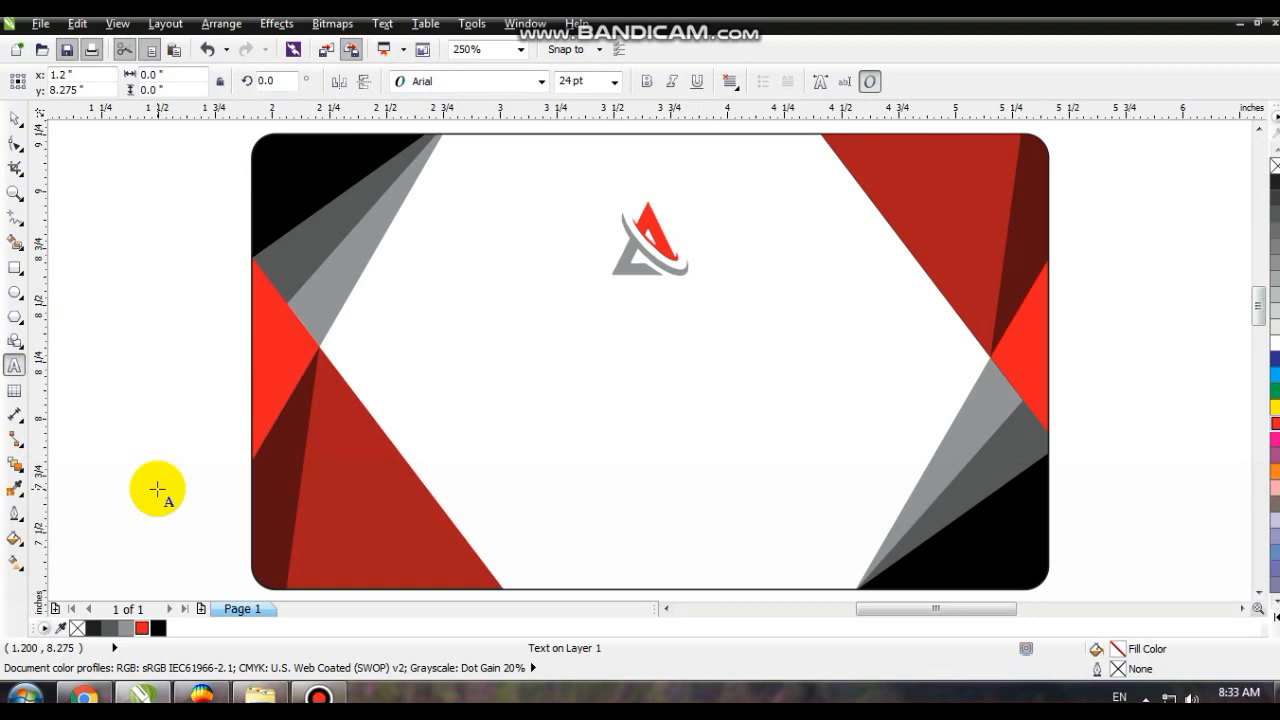
key(Caps_Lock)
text(C)
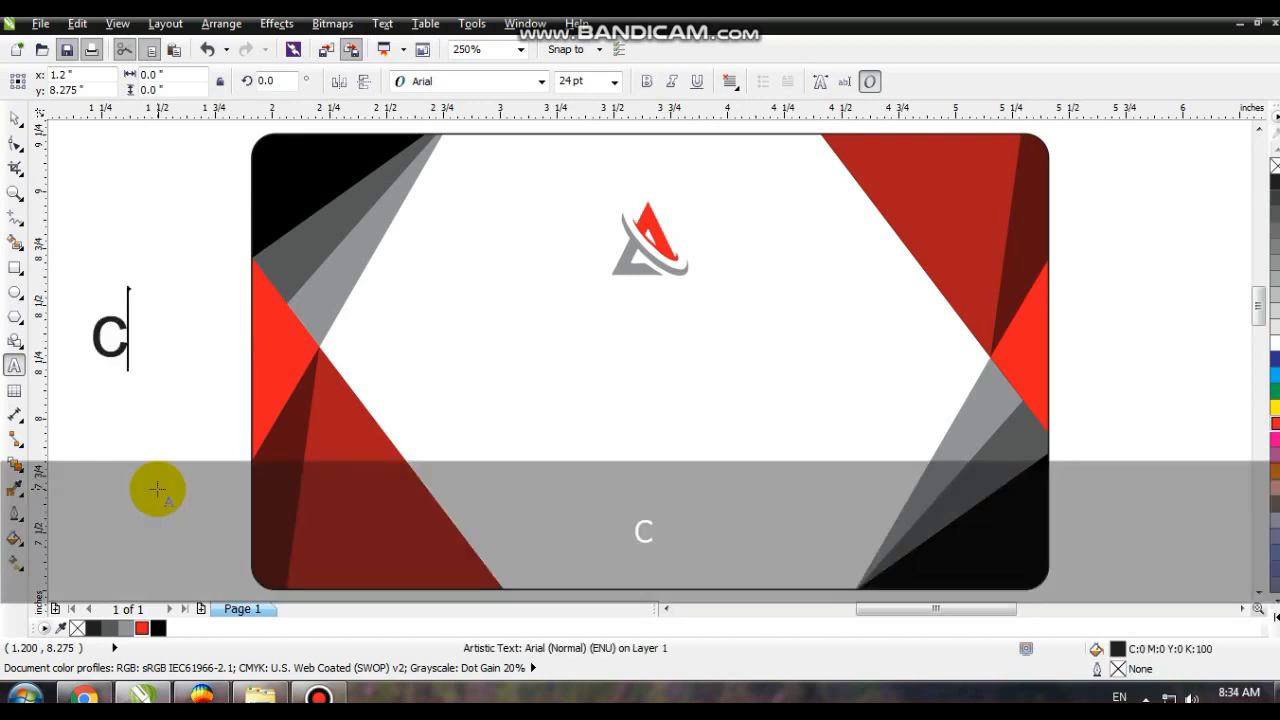
key(BackSpace)
key(BackSpace)
key(Caps_Lock)
key(BackSpace)
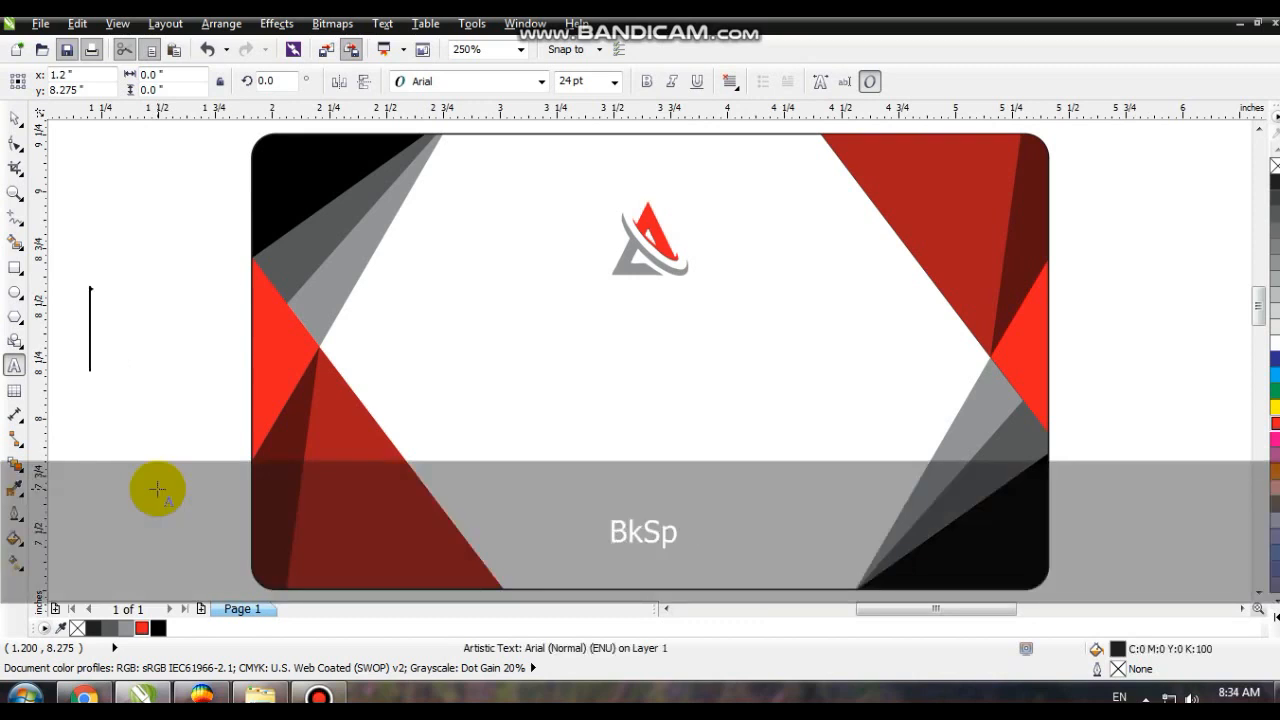
text(CREATIVE )
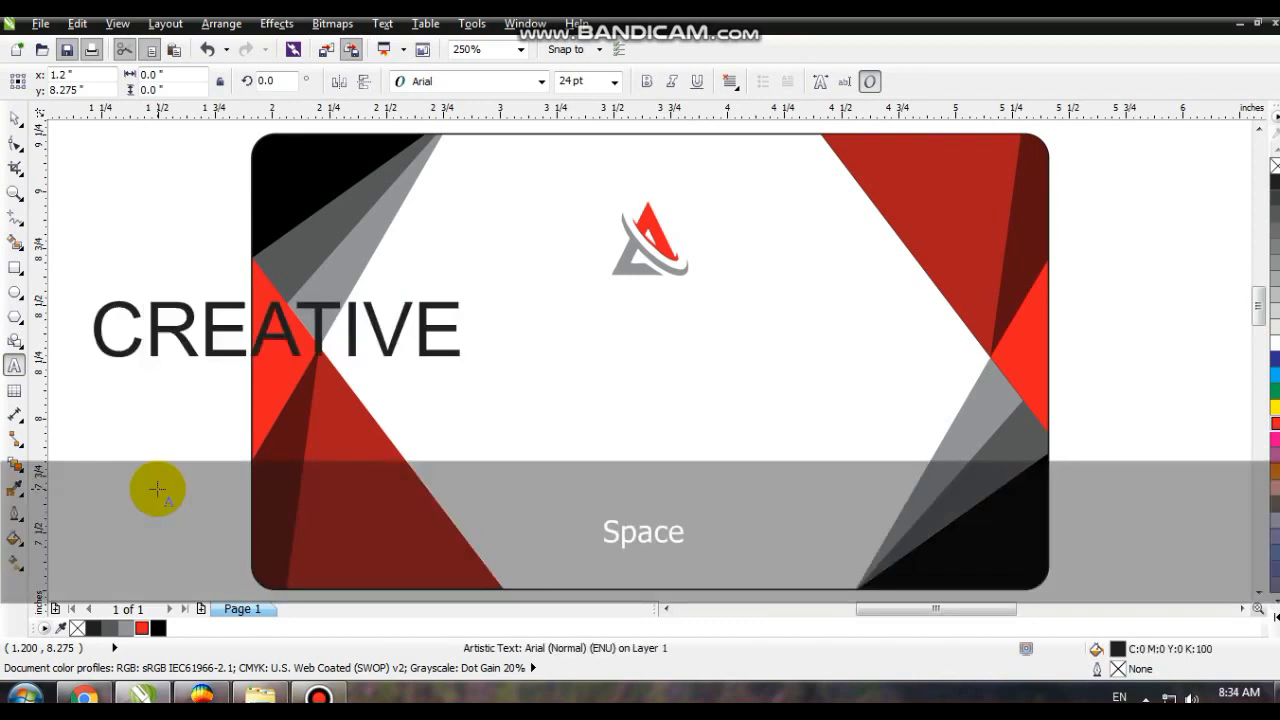
text(SIGNE)
click(14, 118)
click(648, 87)
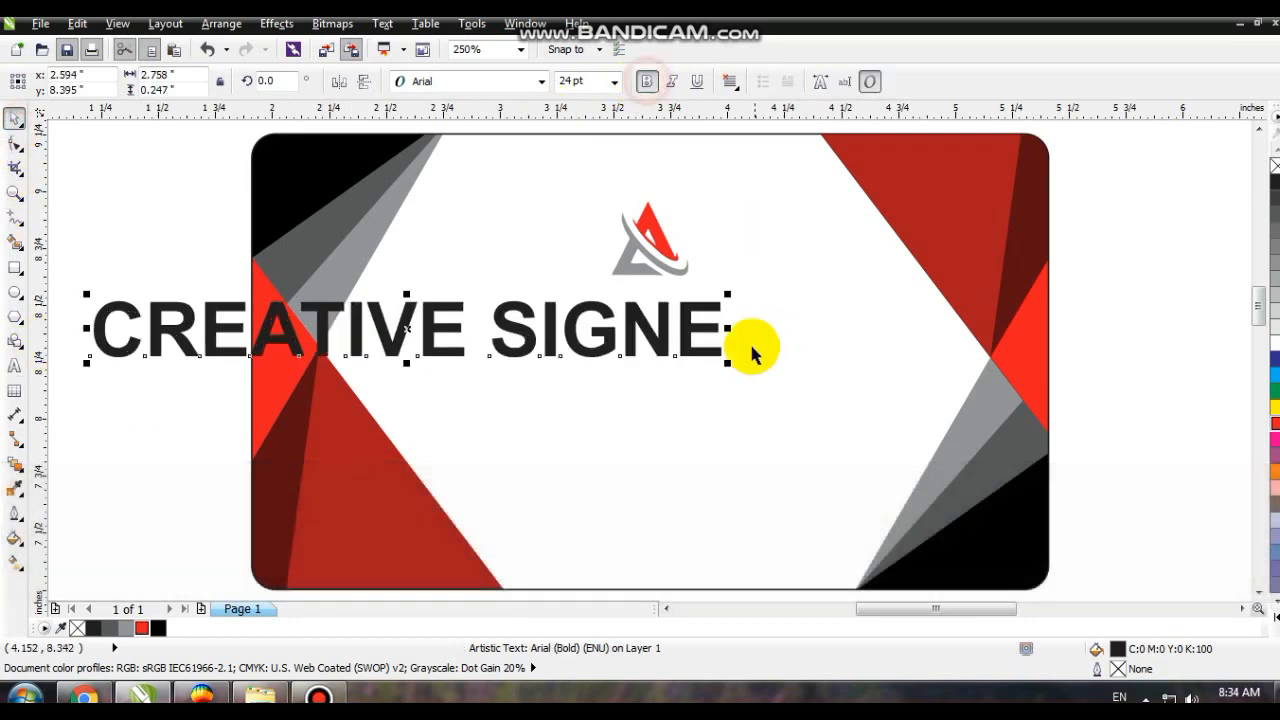
- Scale the company name to about 1.24 by 0.11 in and center it just below the logo
drag(729, 357, 585, 351)
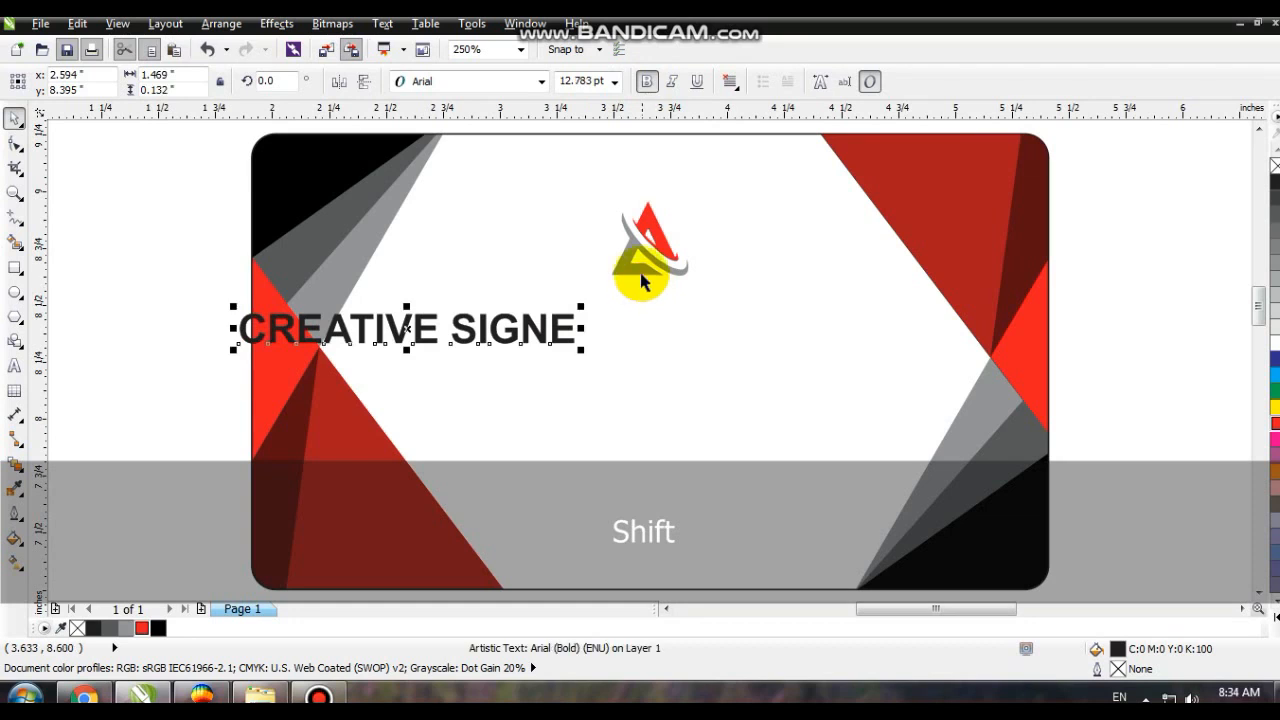
shift+click(641, 272)
key(c)
key(Escape)
drag(700, 330, 705, 318)
drag(820, 340, 797, 334)
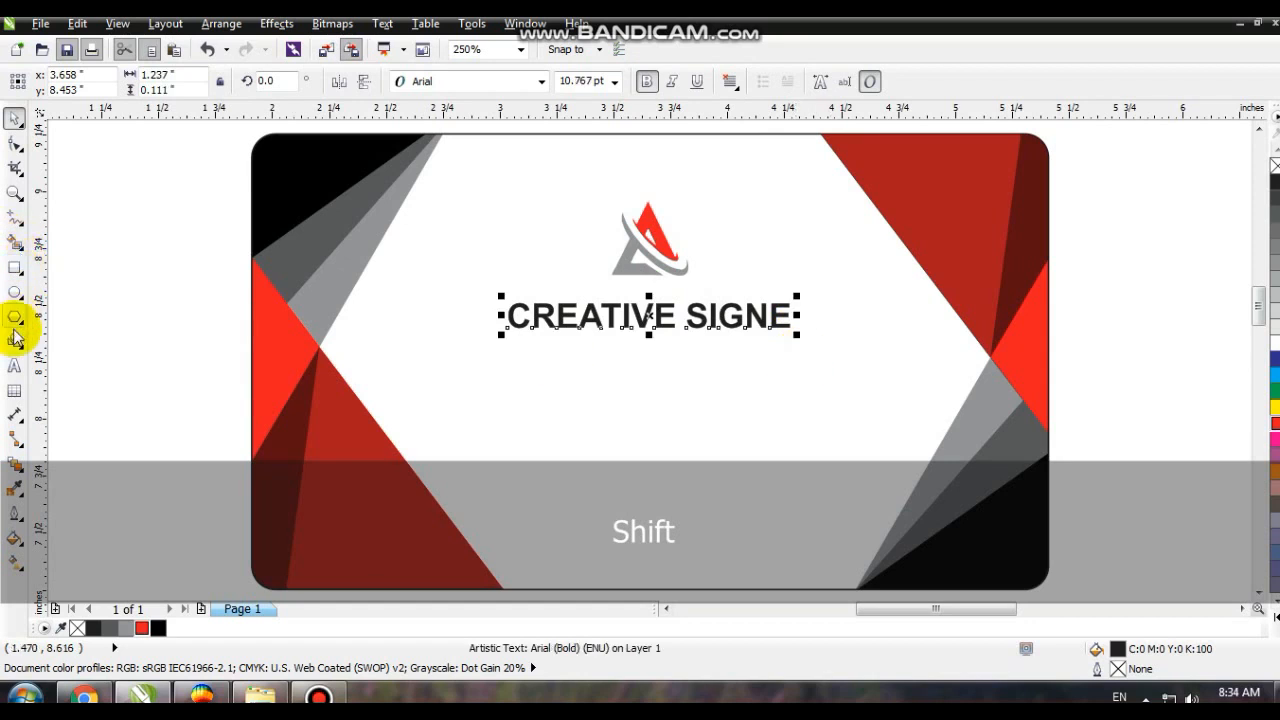
- Correct the company name to "CREATIVE SIGN" and give the word SIGN a regular weight with a 70% black fill
click(15, 367)
drag(686, 316, 794, 303)
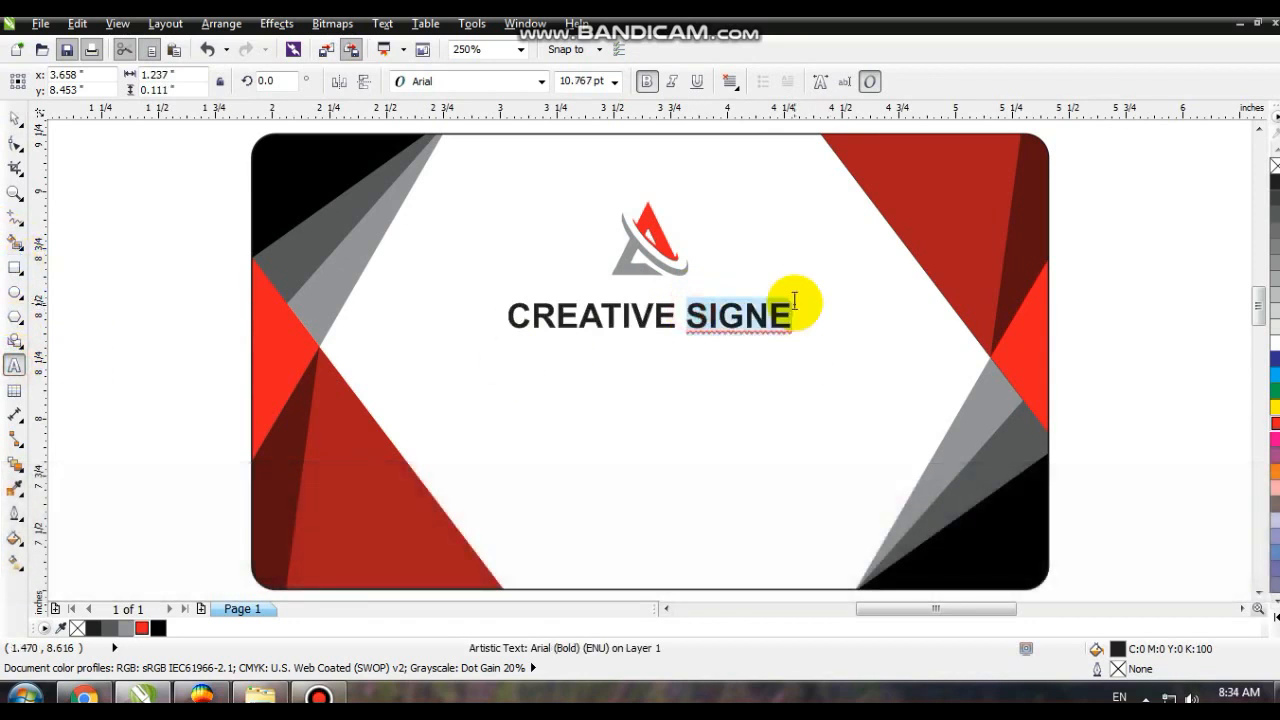
key(End)
key(BackSpace)
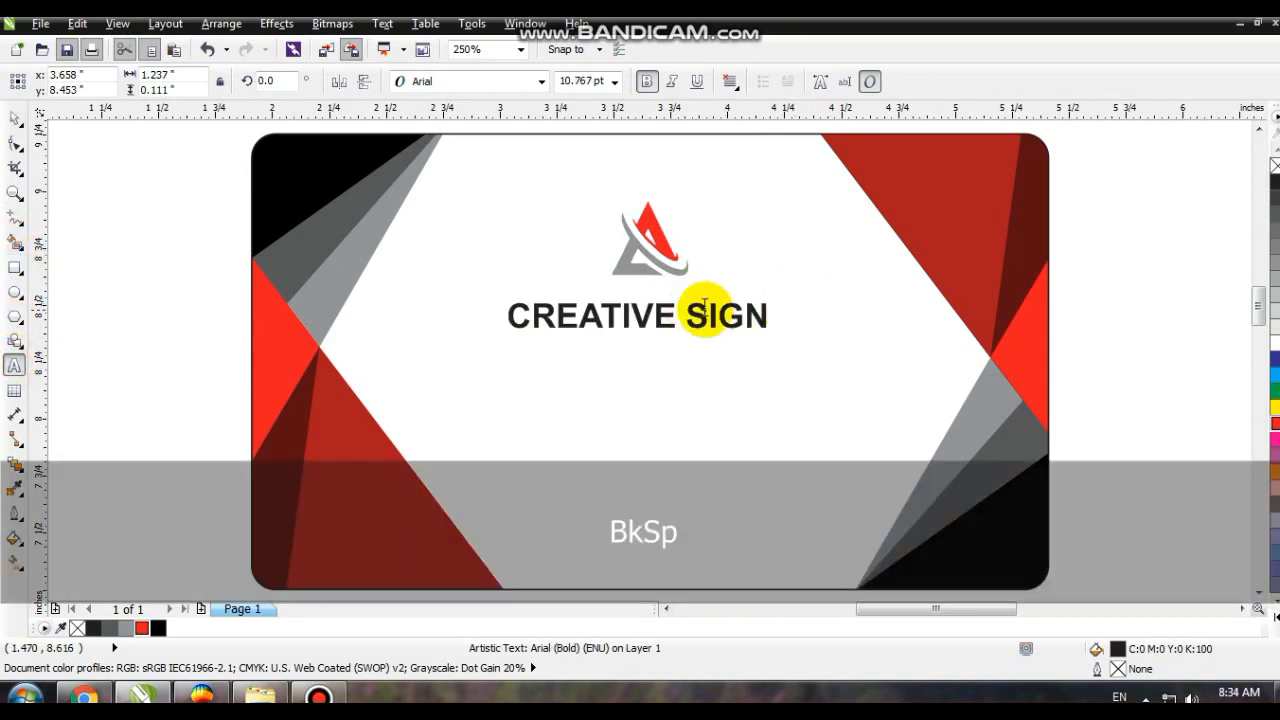
drag(681, 310, 766, 309)
click(646, 81)
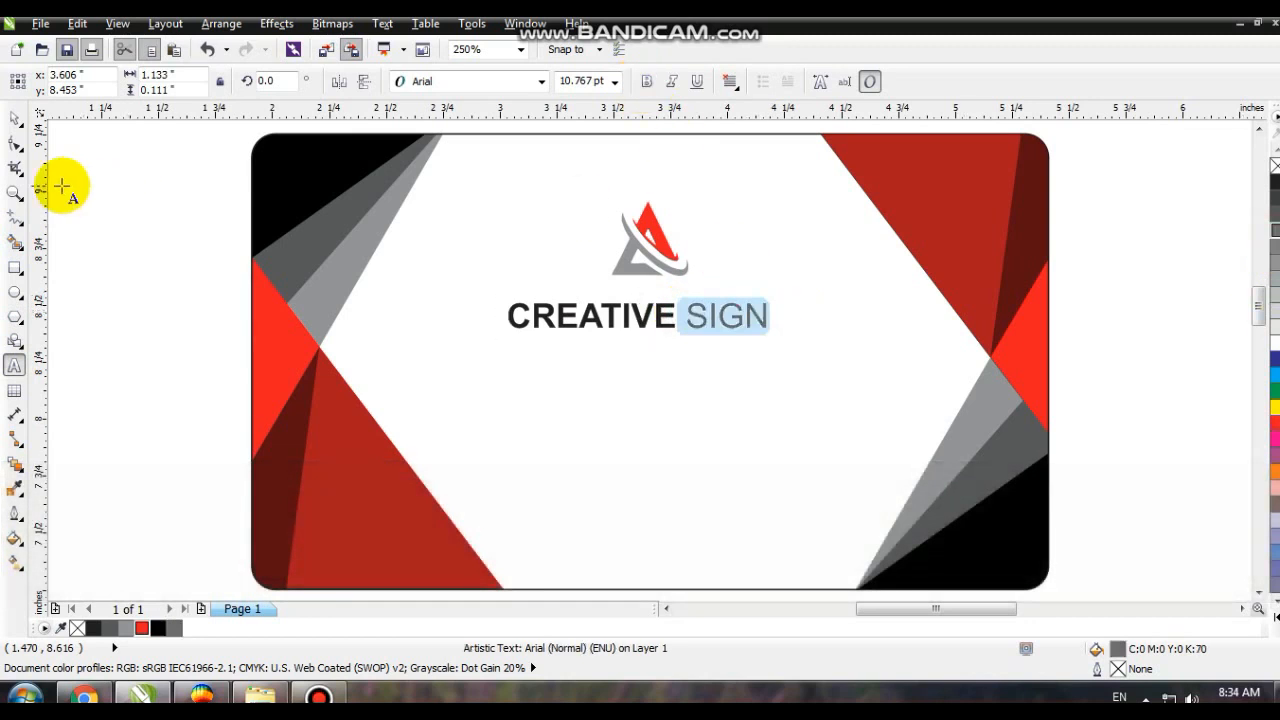
click(14, 118)
click(130, 250)
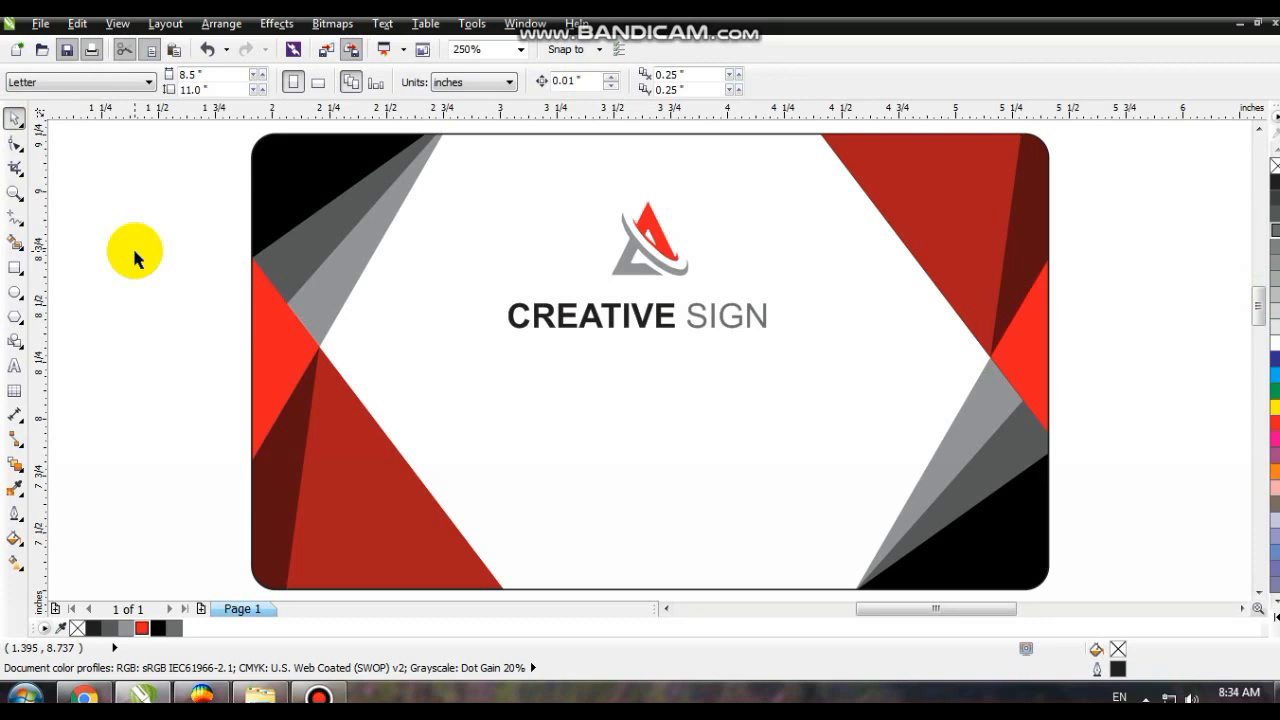
drag(609, 323, 628, 530)
drag(769, 524, 710, 522)
key(ctrl+z)
click(14, 365)
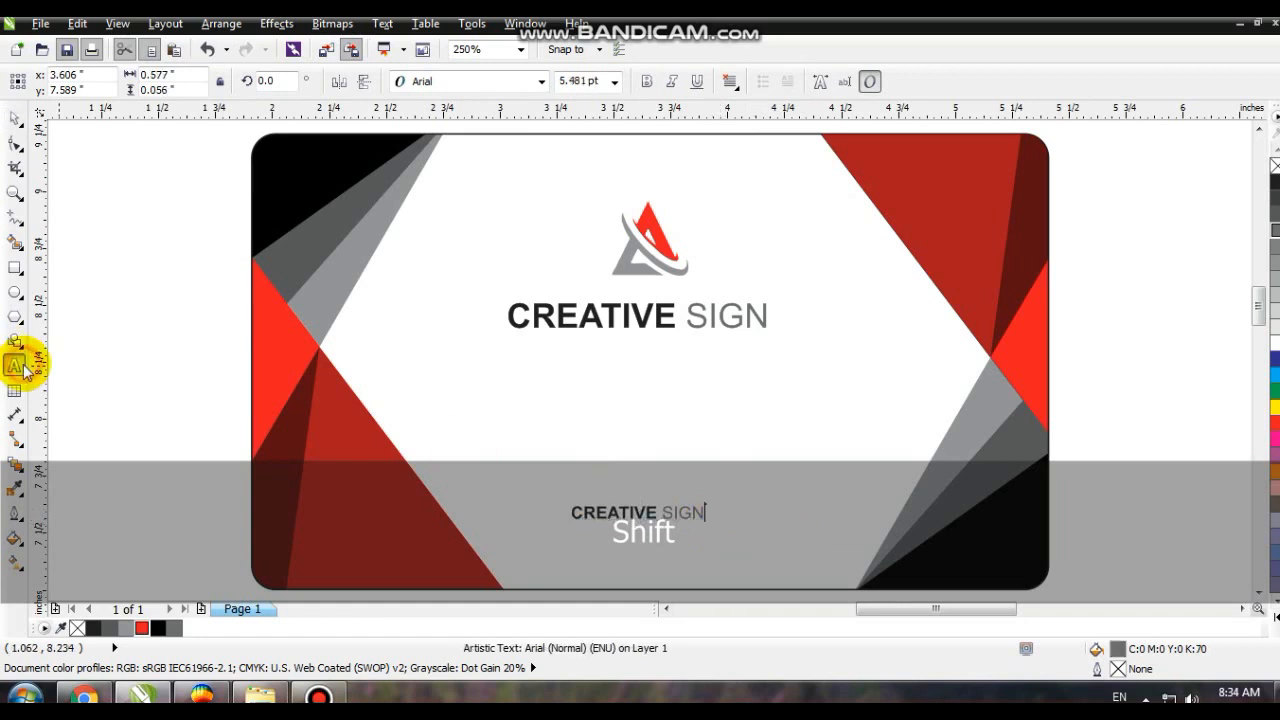
key(shift+Home)
key(Caps_Lock)
text(www)
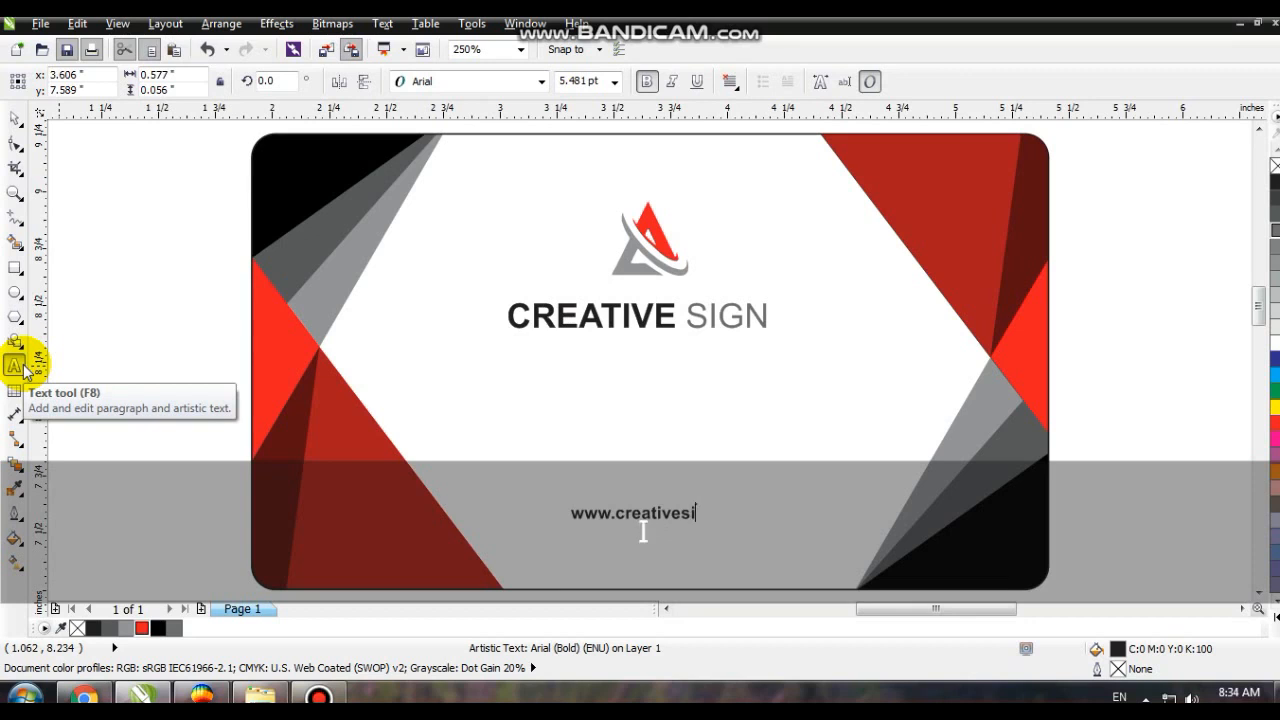
click(15, 117)
- Lower the web address, center it horizontally on the card, and place a copy of it directly under the company name
drag(708, 513, 708, 547)
shift+click(977, 306)
key(c)
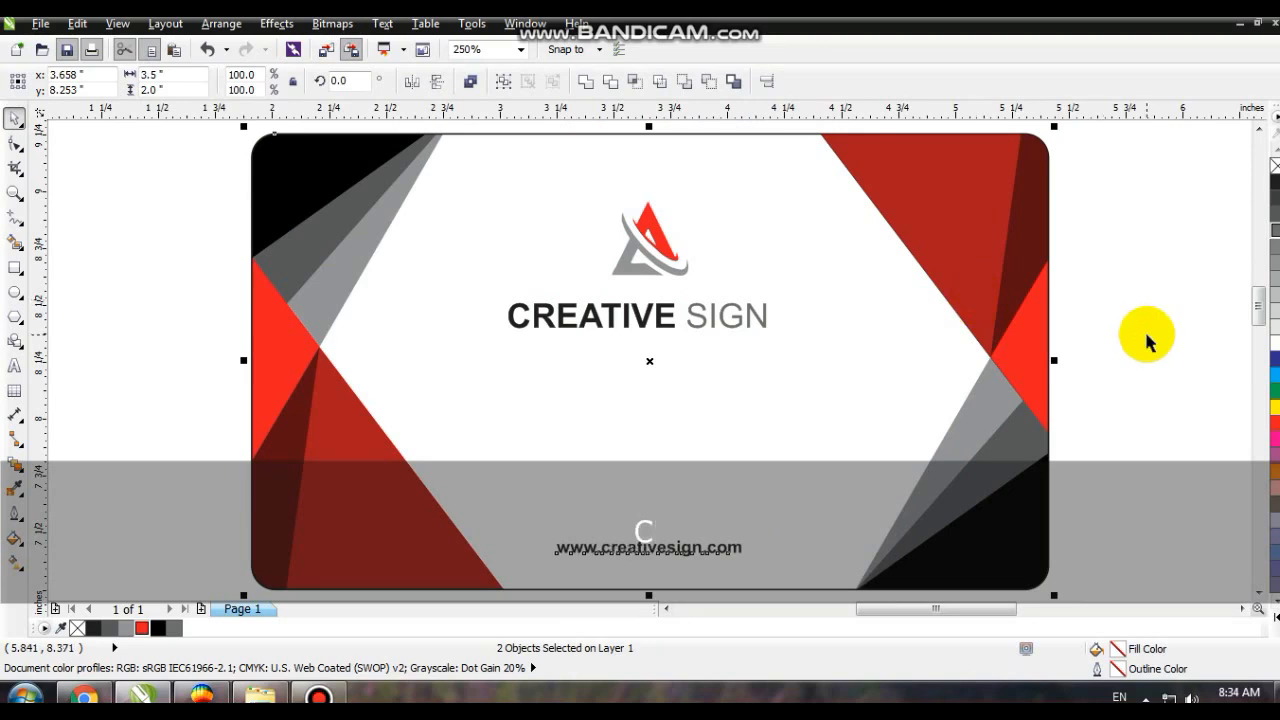
click(1147, 342)
drag(648, 548, 655, 349)
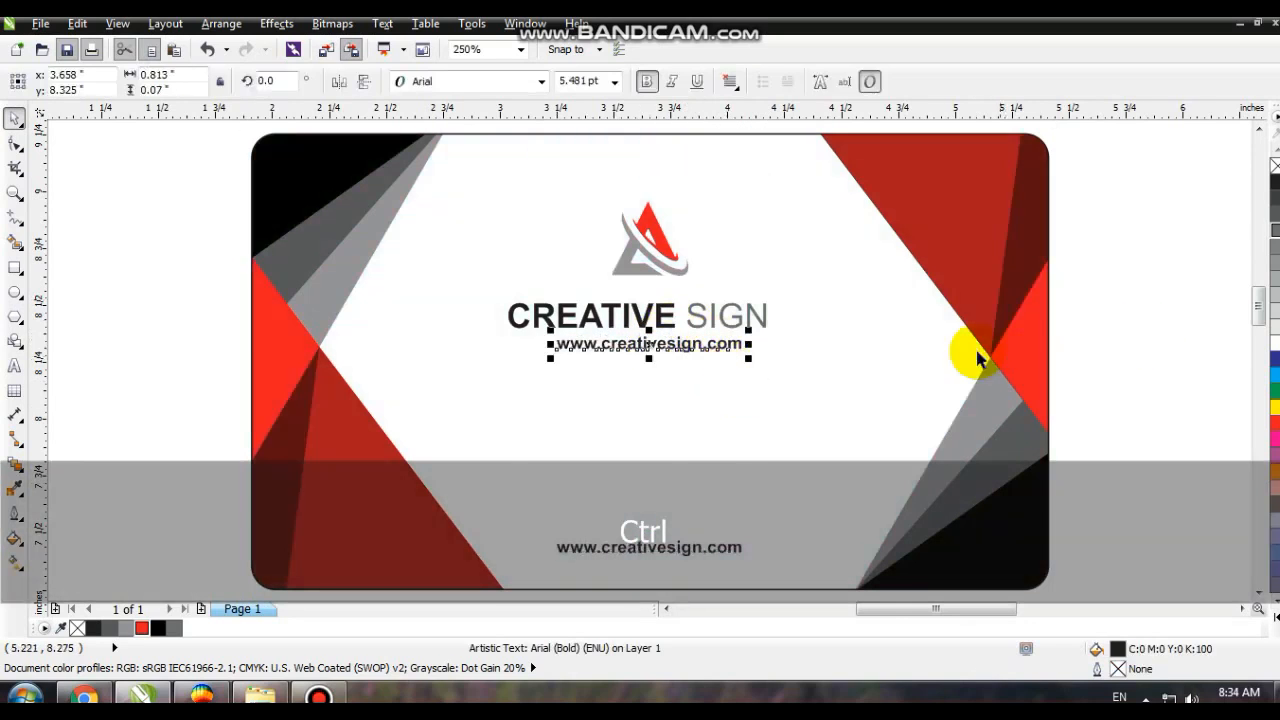
- Duplicate the complete card with its logo and texts straight below the original
key(F3)
key(Escape)
drag(1063, 497, 615, 275)
key(F3)
drag(778, 266, 776, 398)
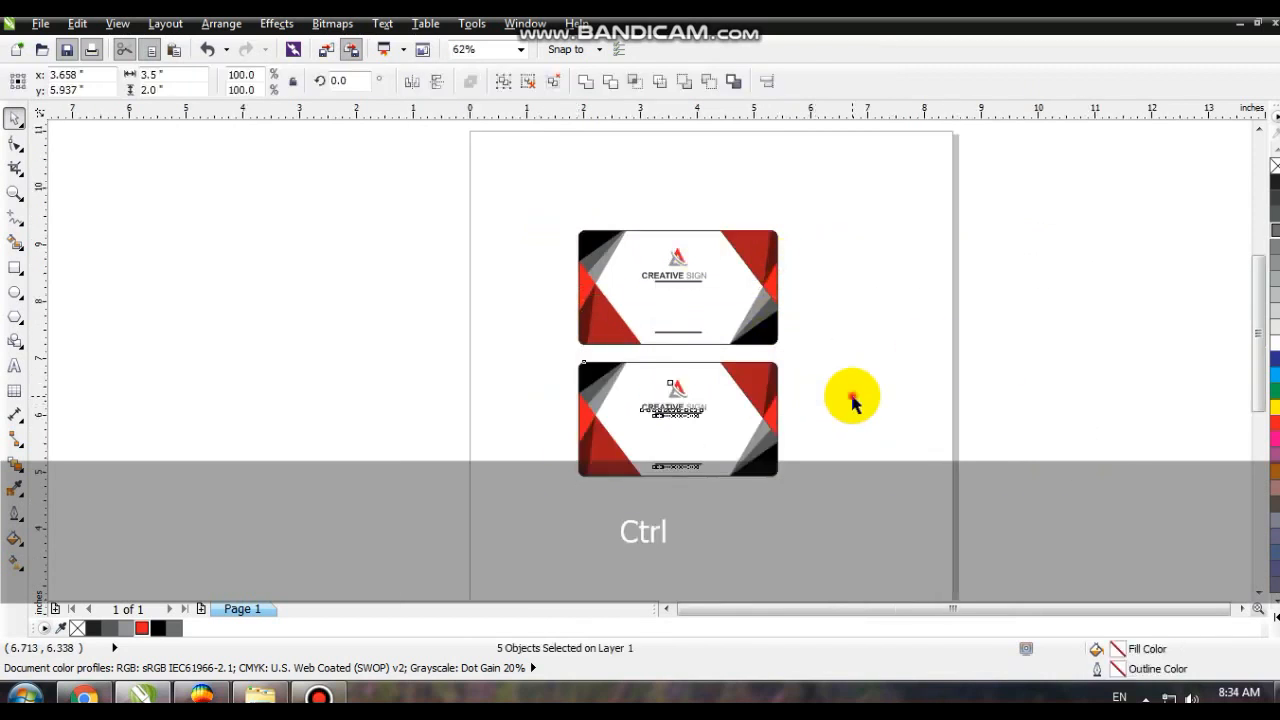
- Edit the lower card's PowerClip, delete the mirrored shapes on its right side, and finish editing
key(z)
drag(520, 334, 933, 565)
click(15, 120)
click(371, 223)
right_click(371, 223)
click(392, 79)
drag(853, 137, 580, 477)
key(Delete)
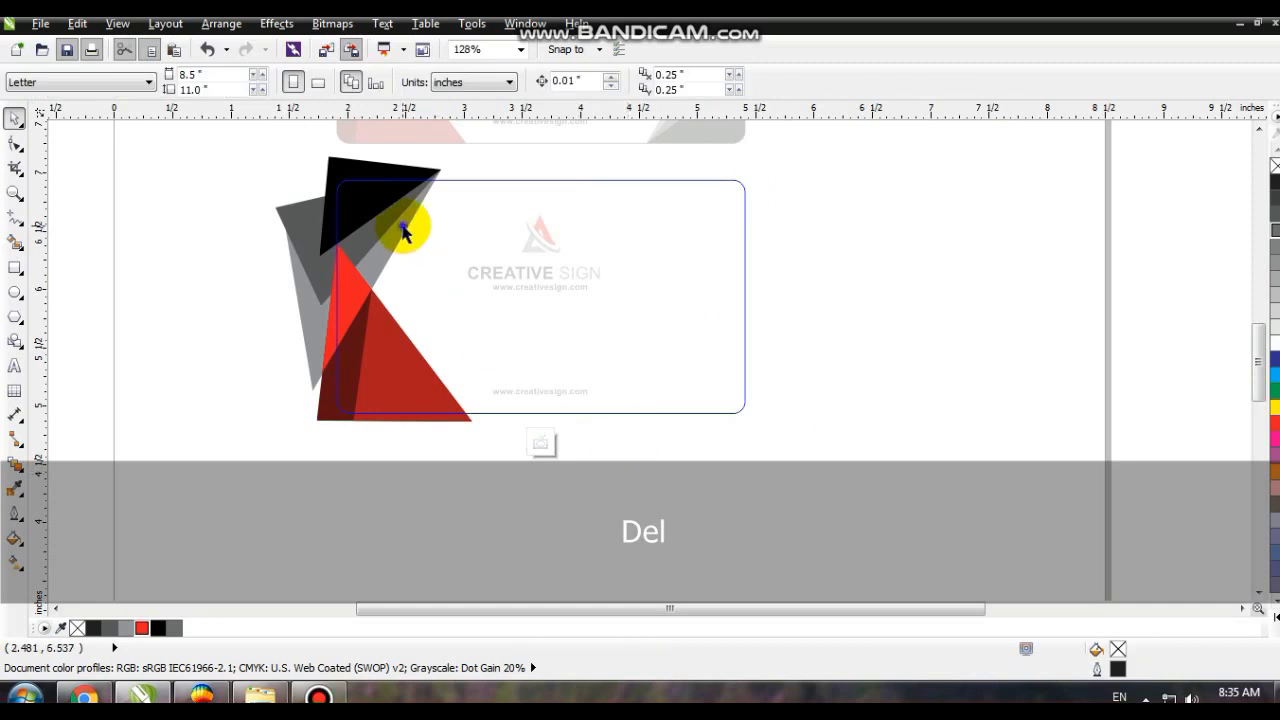
right_click(403, 230)
click(428, 49)
- Move the whole lower card slightly down to about Y 5.72 in
click(258, 216)
drag(257, 165, 807, 461)
drag(407, 370, 403, 396)
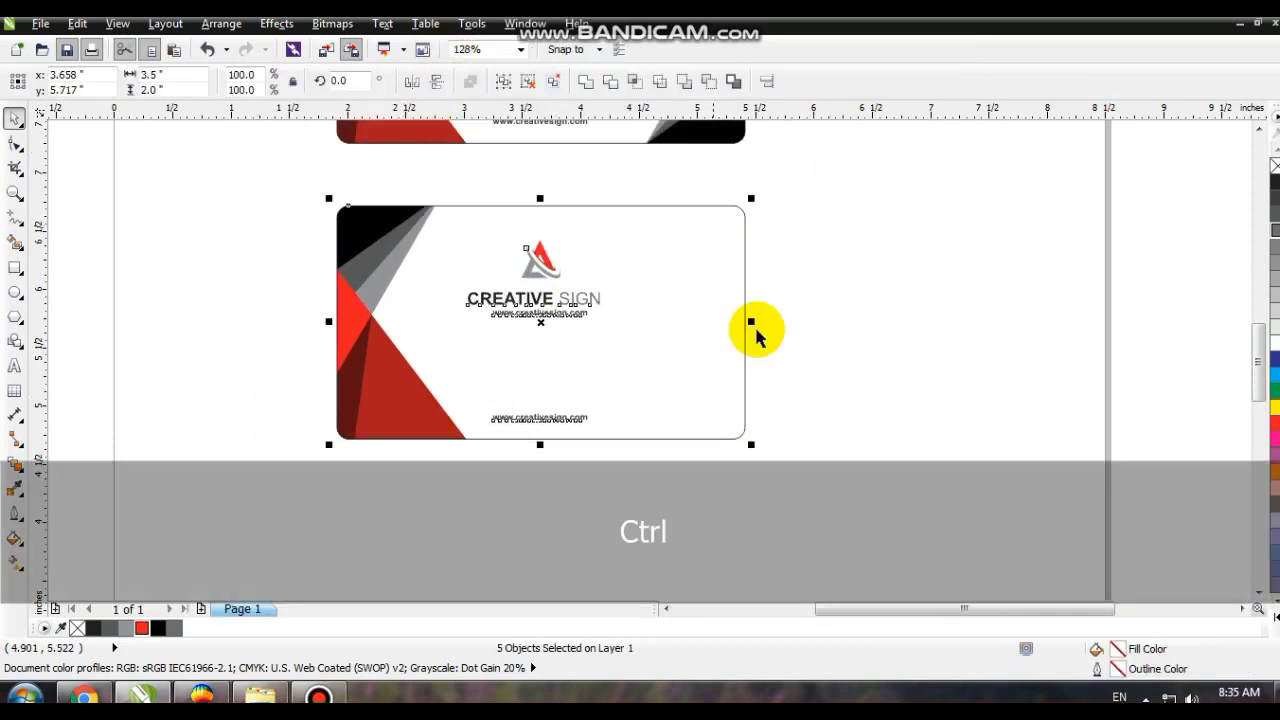
click(806, 323)
- Shrink the lower card's logo, name and web address, move them toward its upper left, and copy the company name to the right
drag(806, 229, 402, 365)
drag(609, 323, 651, 279)
click(866, 277)
drag(277, 186, 834, 471)
key(shift+F2)
key(Escape)
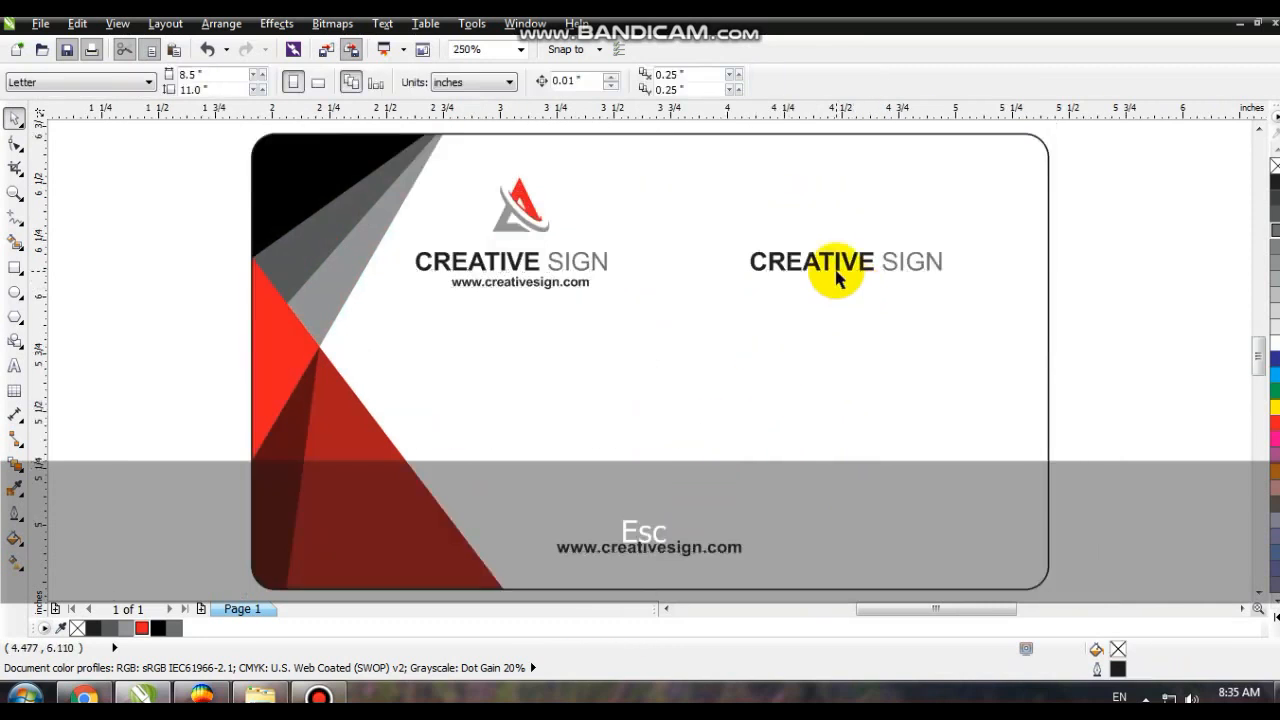
- Replace the copied company name on the lower card with the cardholder's full name in bold
click(836, 278)
click(15, 367)
key(shift+Home)
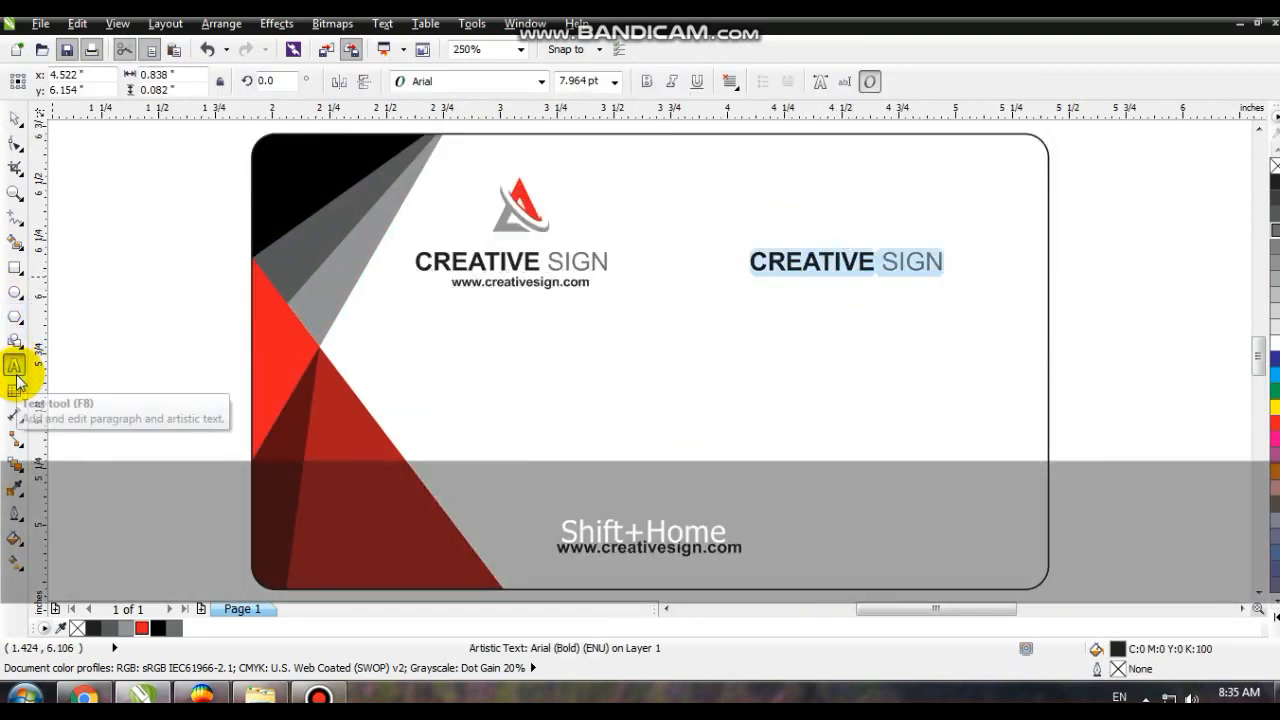
key(Caps_Lock)
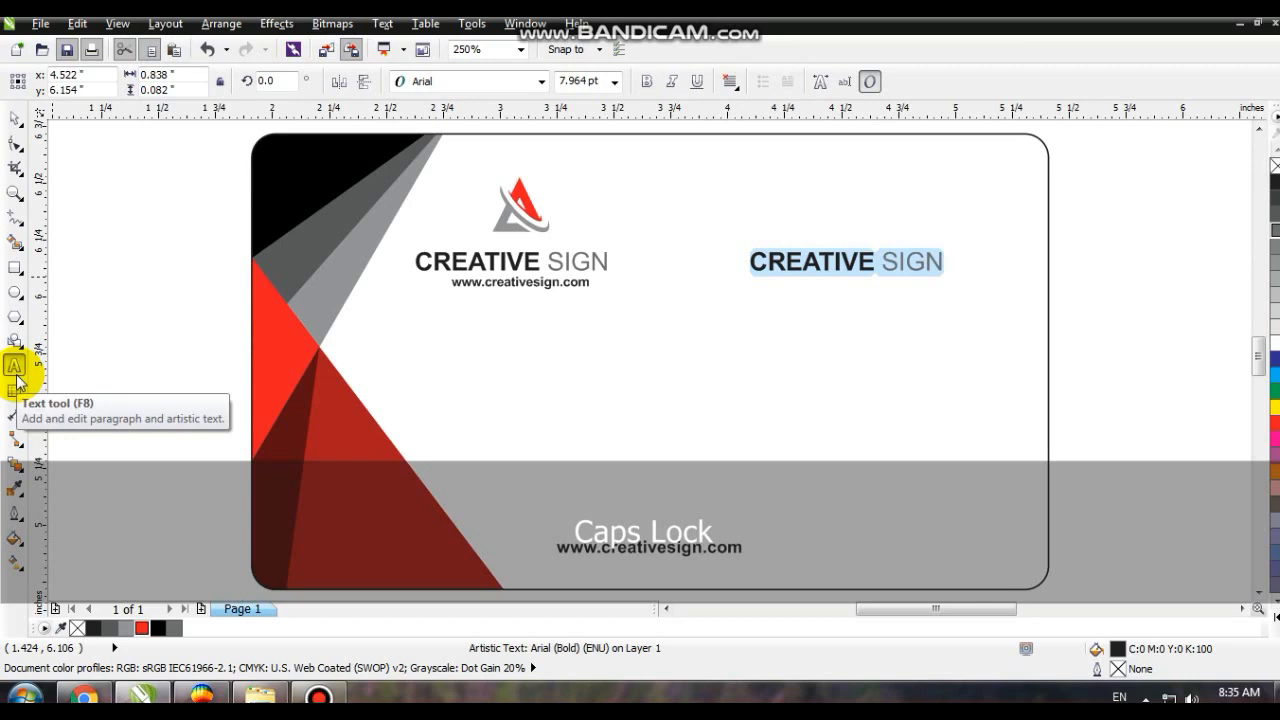
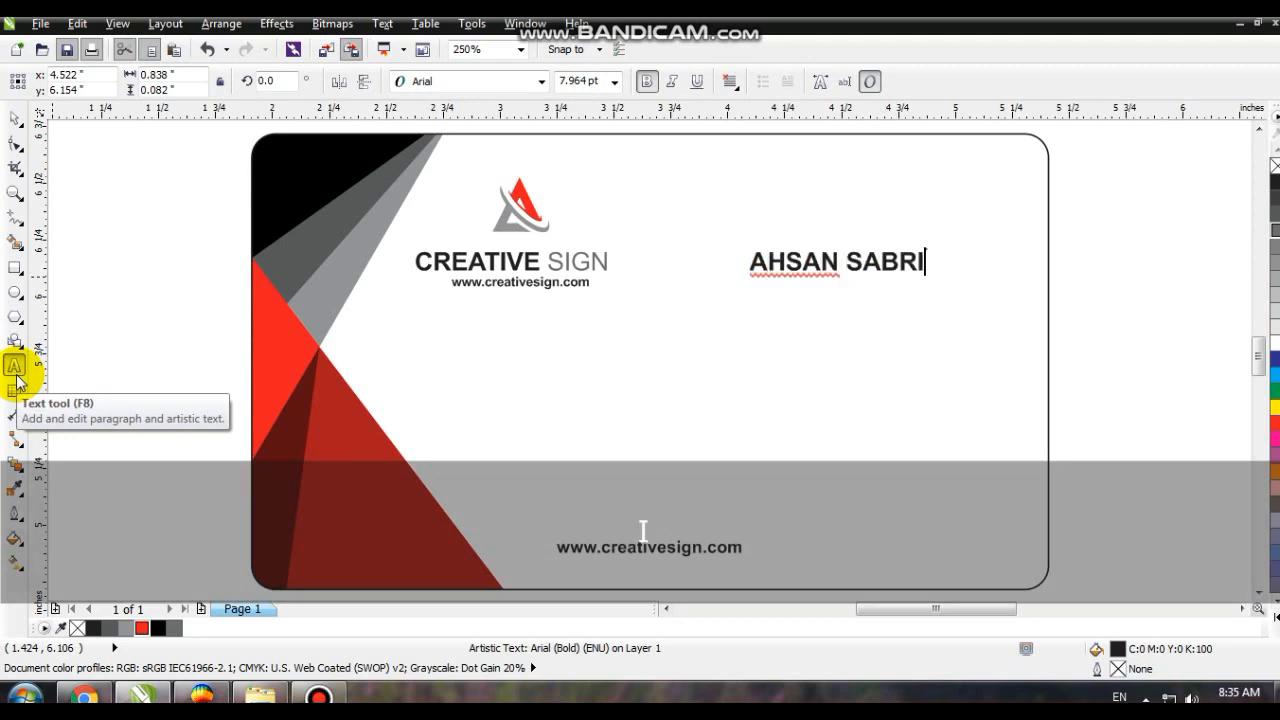
click(15, 118)
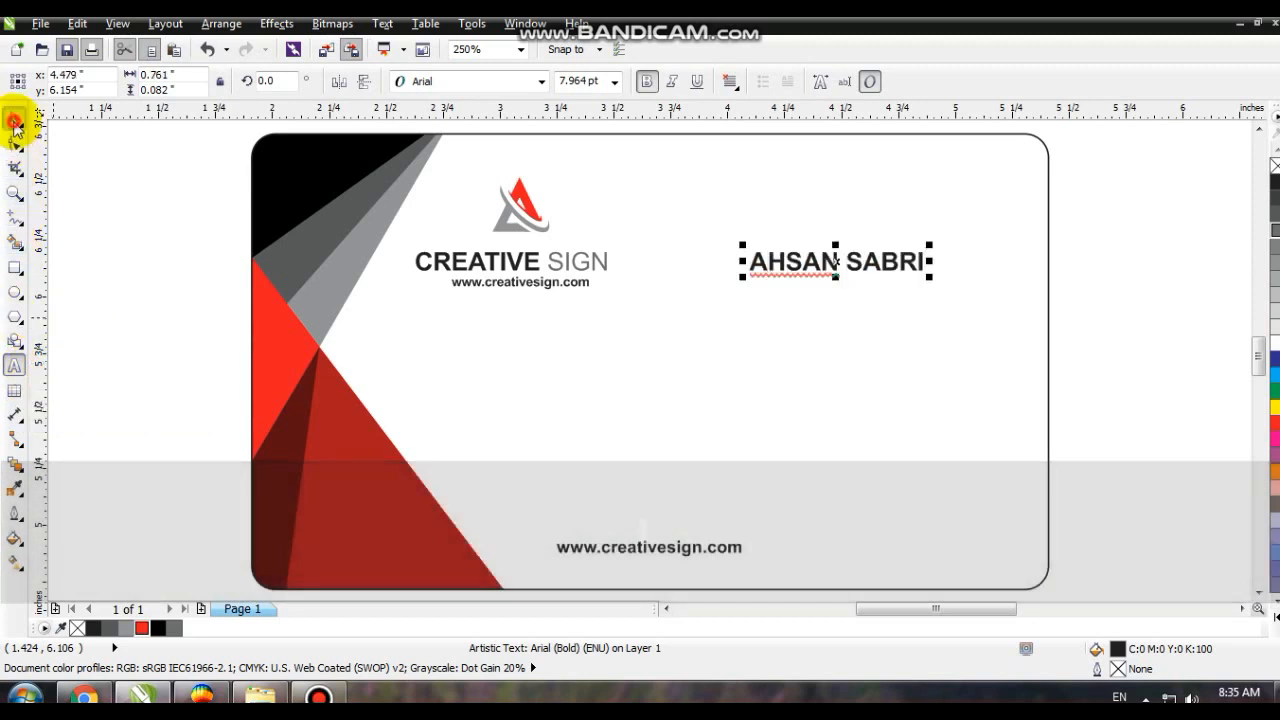
- Move the cardholder's name to the card's upper right and place a copy scaled to about 4.2 pt beneath it
drag(858, 267, 883, 240)
right_click(883, 240)
drag(802, 246, 843, 237)
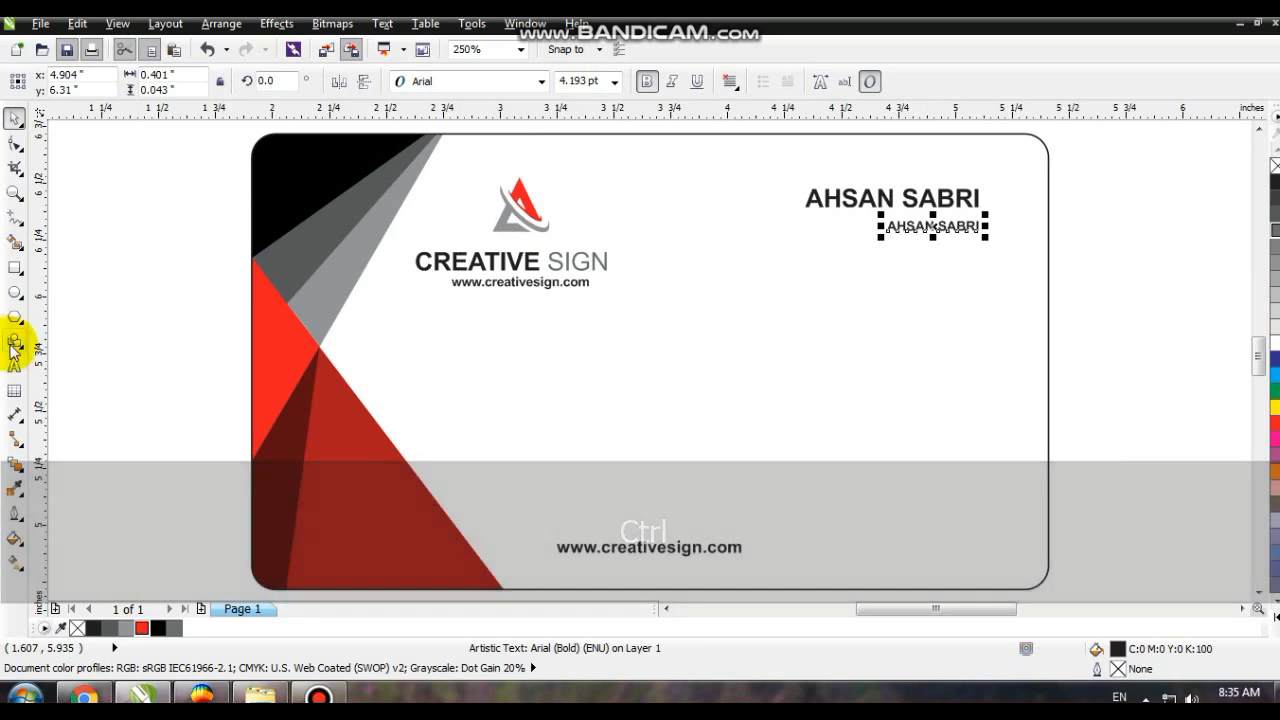
- Change the smaller text copy to "GRAPHIC DESIGNER" and right-align it with the cardholder's name
click(15, 366)
key(shift+Home)
text(GR)
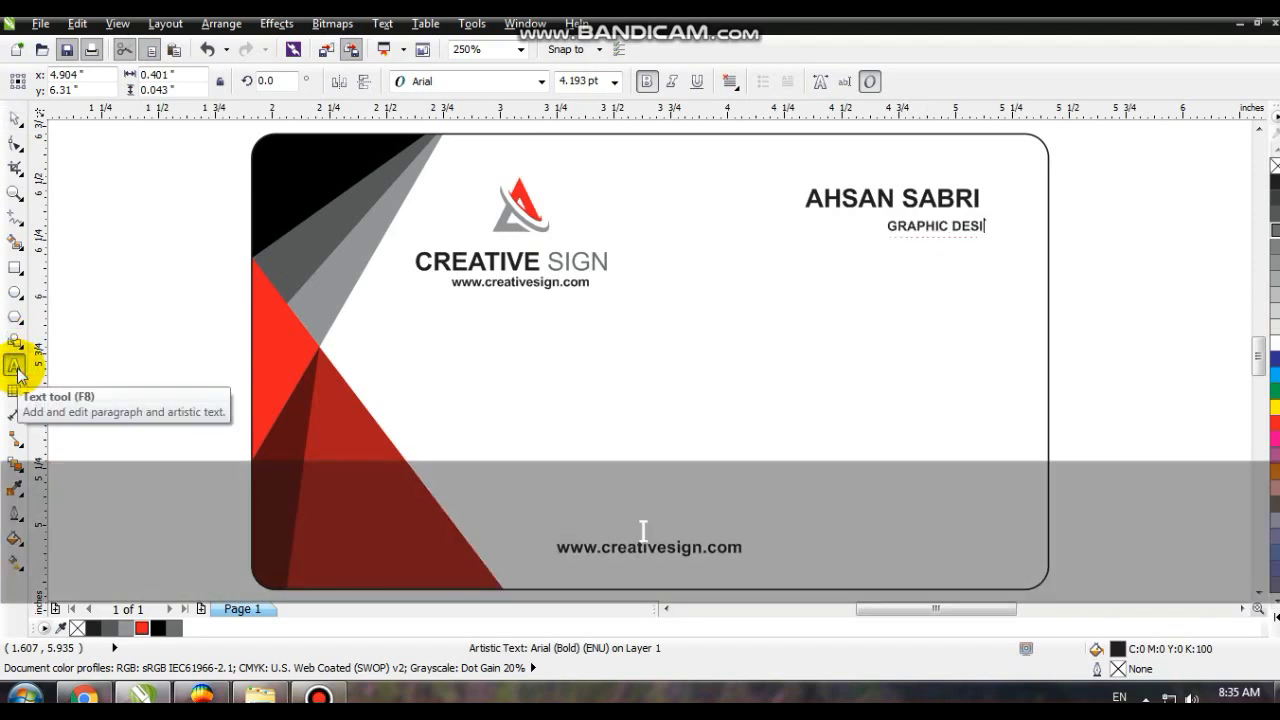
text(APHIC DESIGNER)
click(15, 118)
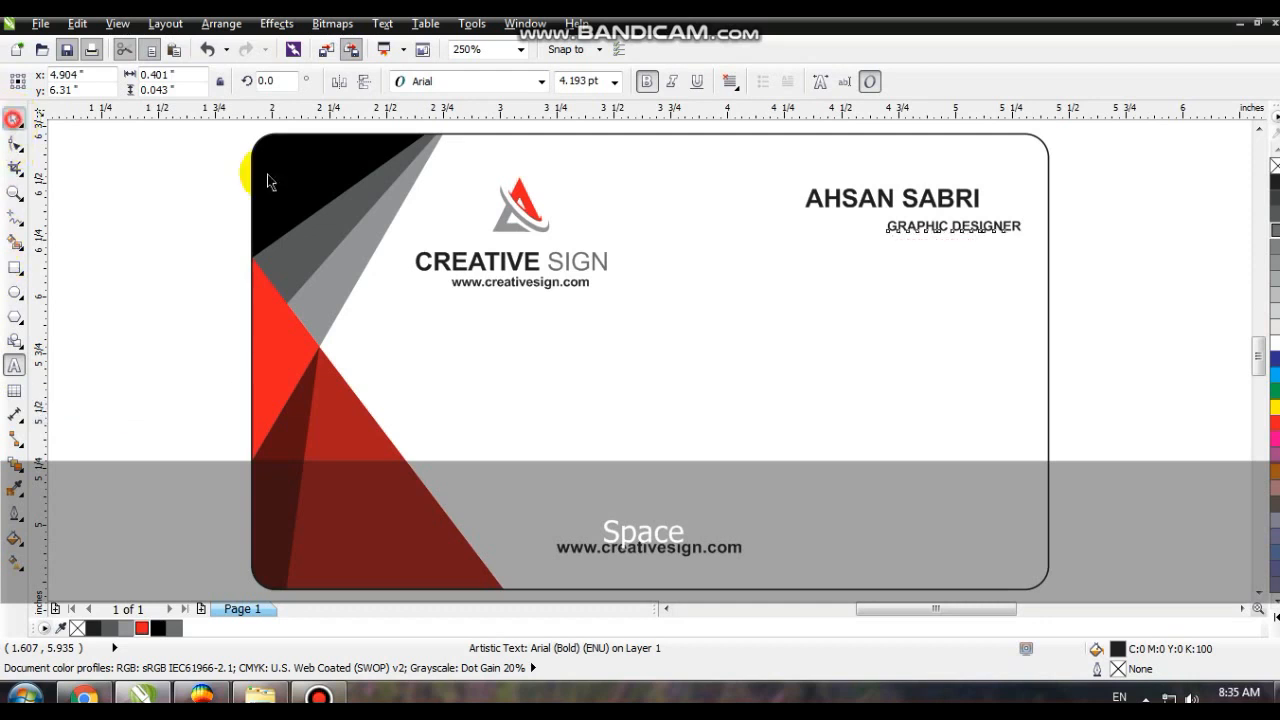
shift+click(967, 200)
key(r)
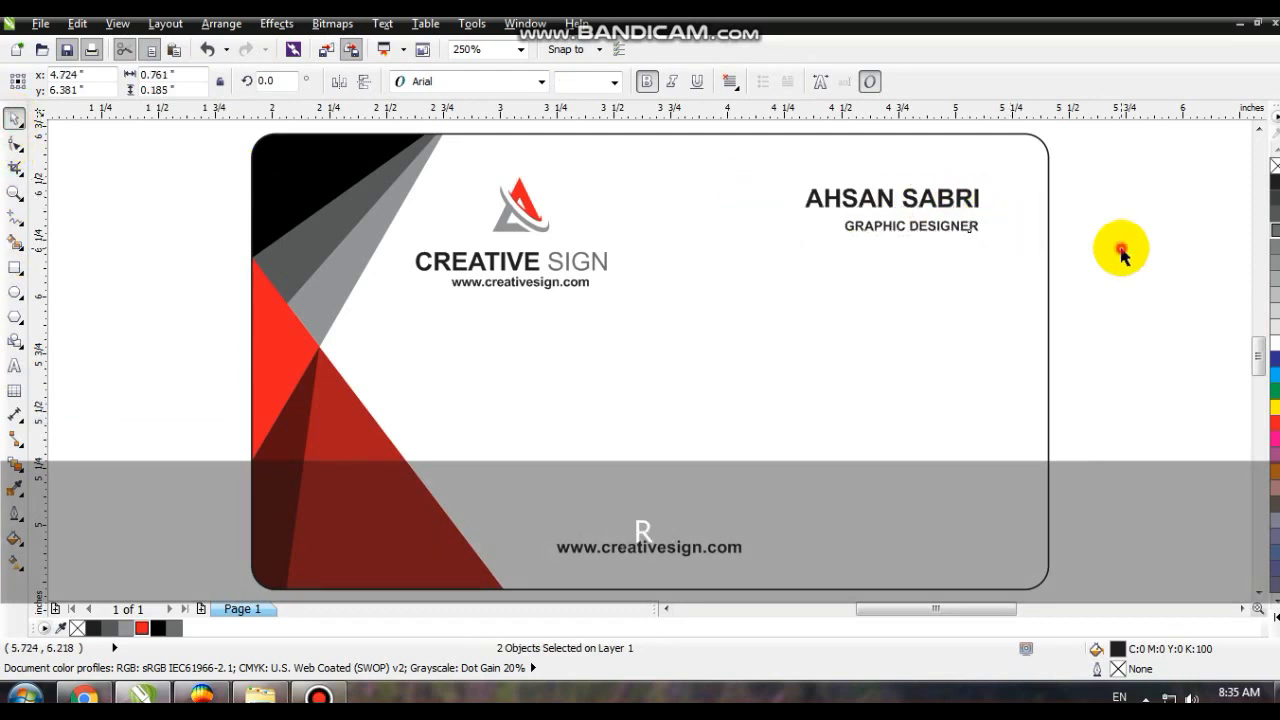
click(1117, 251)
- Move the lower card's bottom web address up and right, and replace it with the lines "Mob:", "E-mail:" and "Address:"
drag(640, 552, 772, 376)
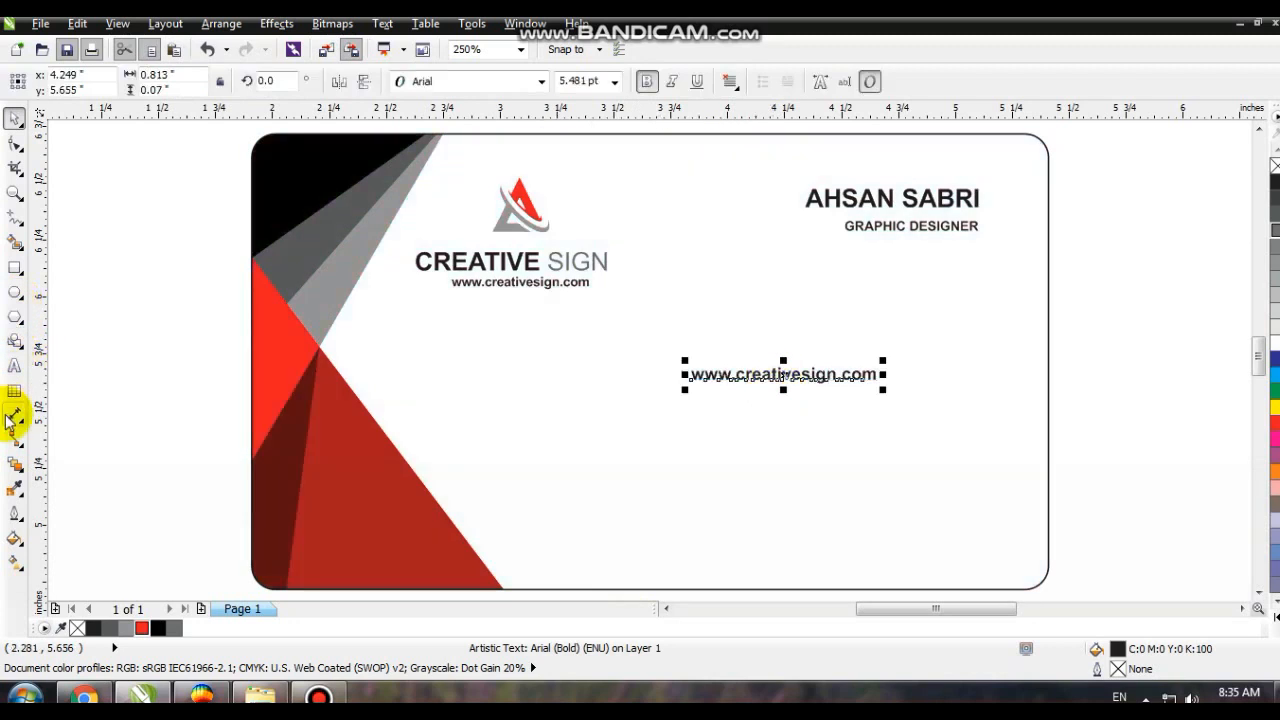
click(14, 370)
key(shift+Home)
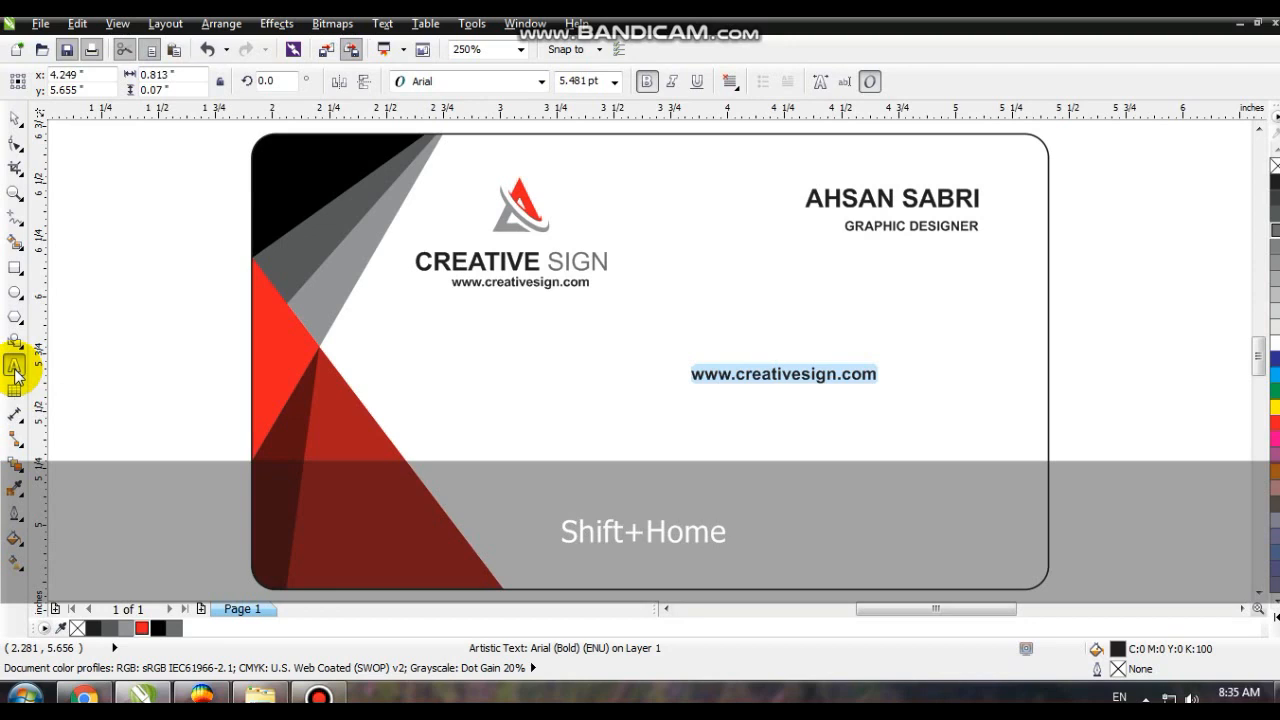
key(Caps_Lock)
text(Mob:)
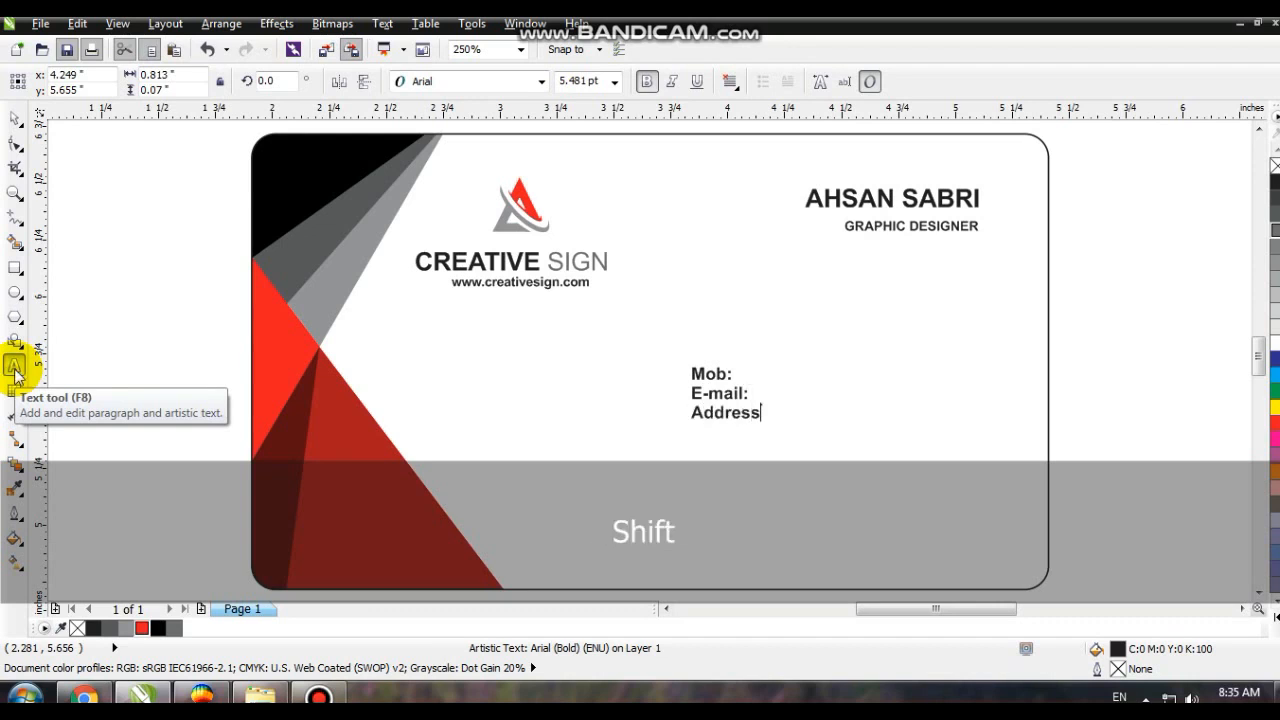
- Widen the line spacing of the contact labels and place them in the lower right area of the card
click(14, 143)
drag(685, 426, 680, 468)
click(15, 121)
- Copy the contact labels to their right and replace the copy with the mobile number beside "Mob:"
drag(716, 424, 808, 491)
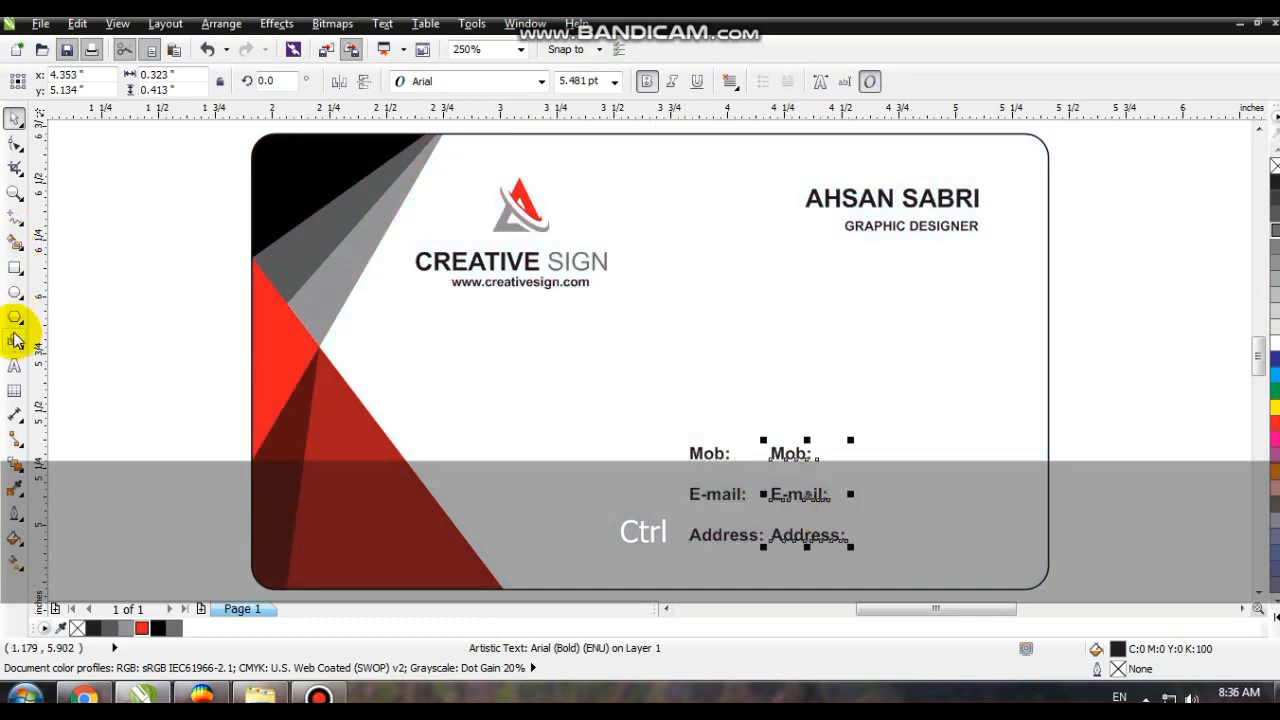
click(15, 368)
key(shift+Home)
key(shift+Up)
key(shift+Up)
text(0)
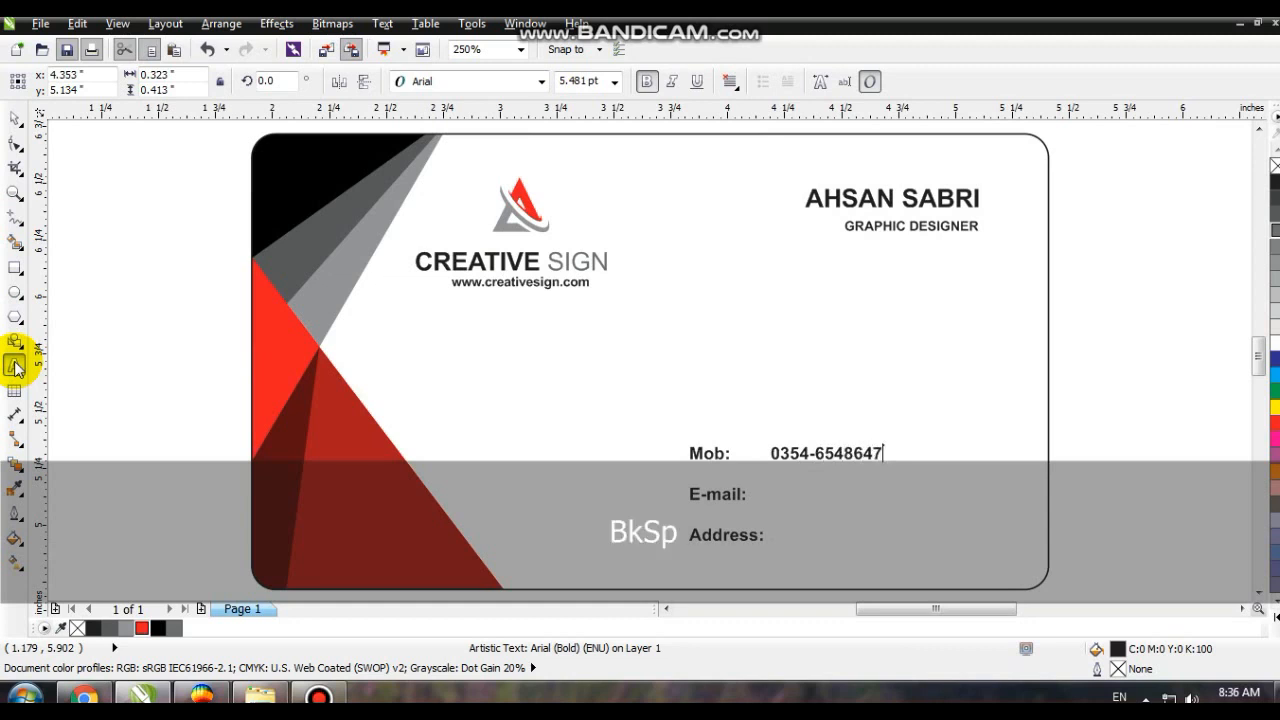
click(15, 118)
- Copy the mobile number down beside "E-mail:" and replace it with the contact's e-mail address
drag(868, 440, 843, 503)
key(shift+Home)
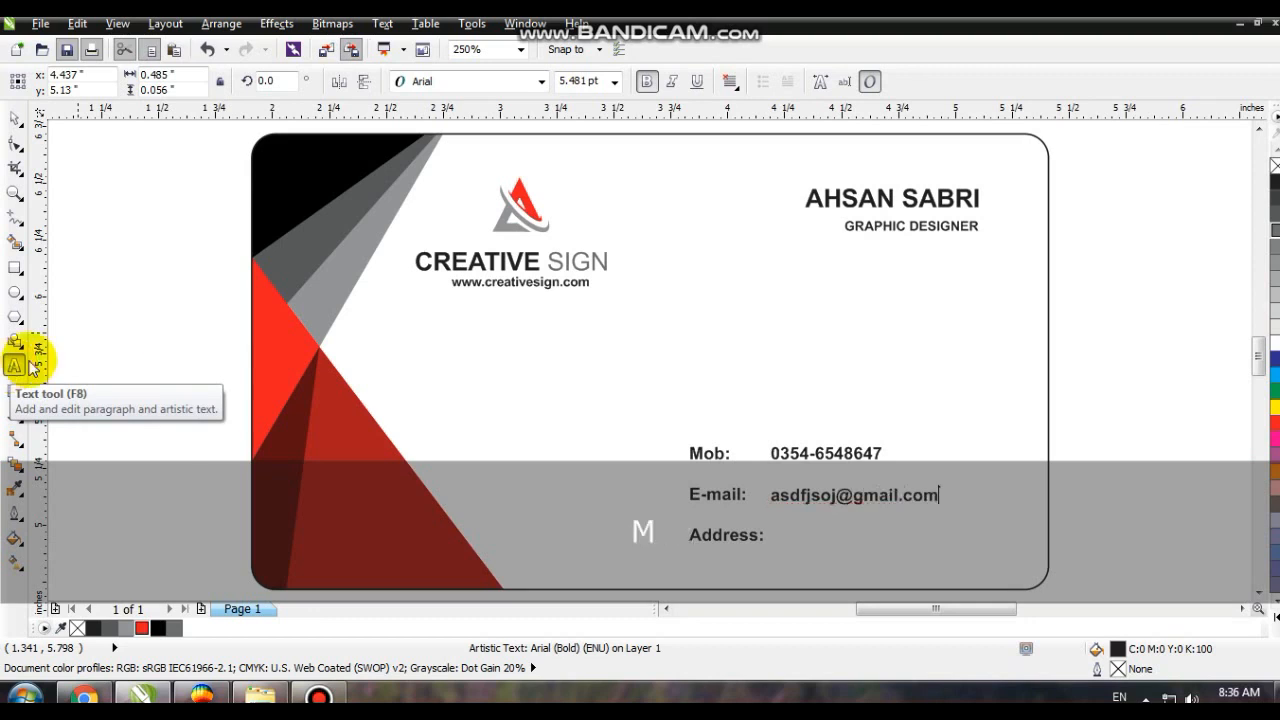
click(14, 118)
- Copy the e-mail text down beside "Address:" and replace it with the contact's address
drag(894, 496, 912, 543)
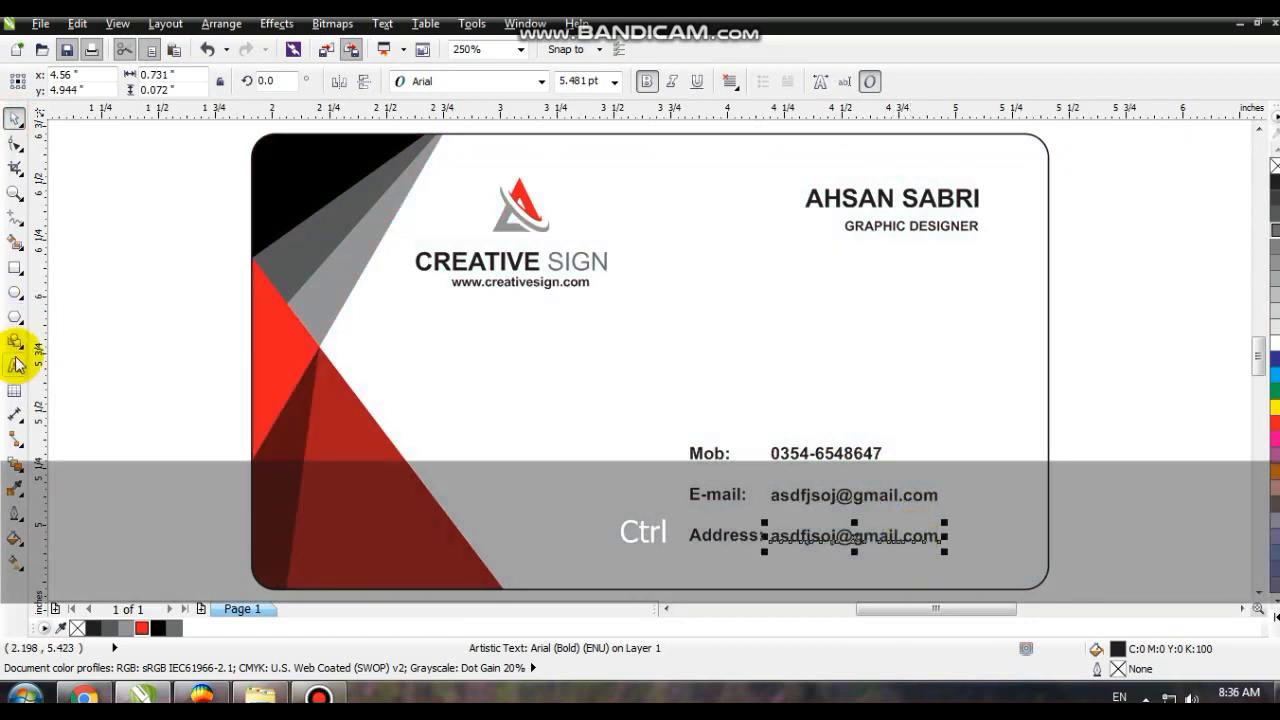
key(shift+Home)
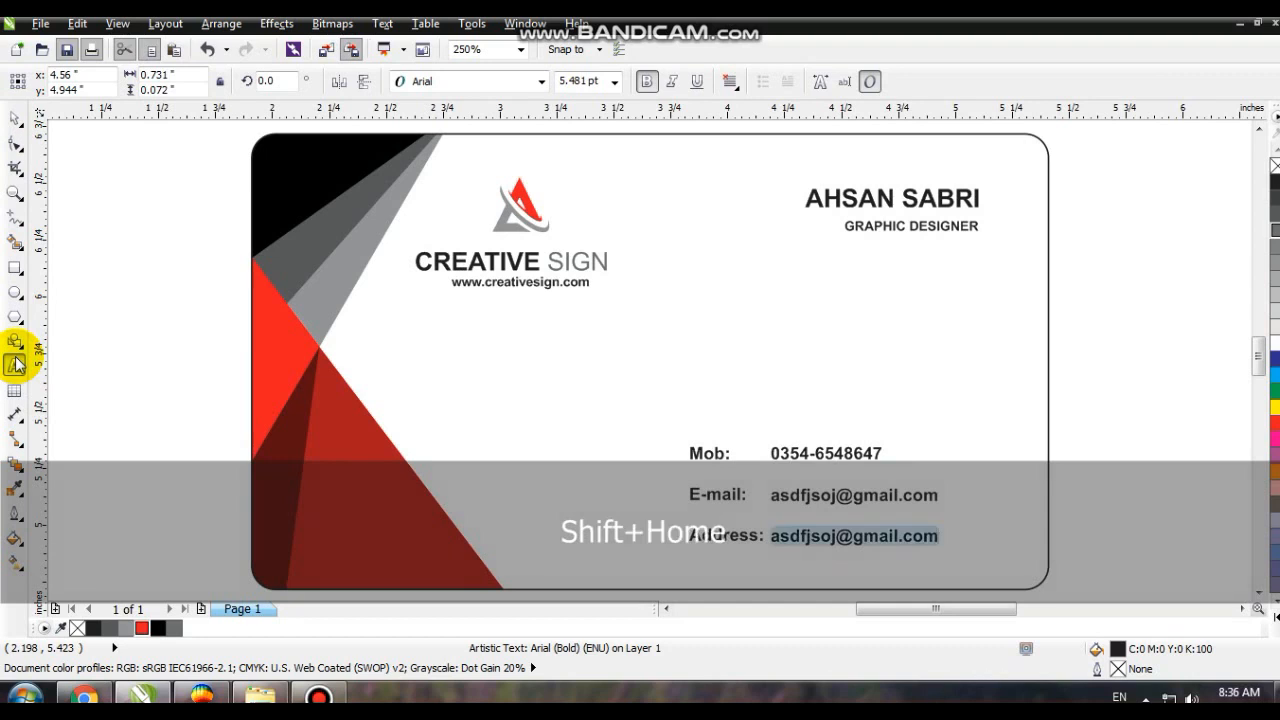
text(faislkasdfisdkjpakistna)
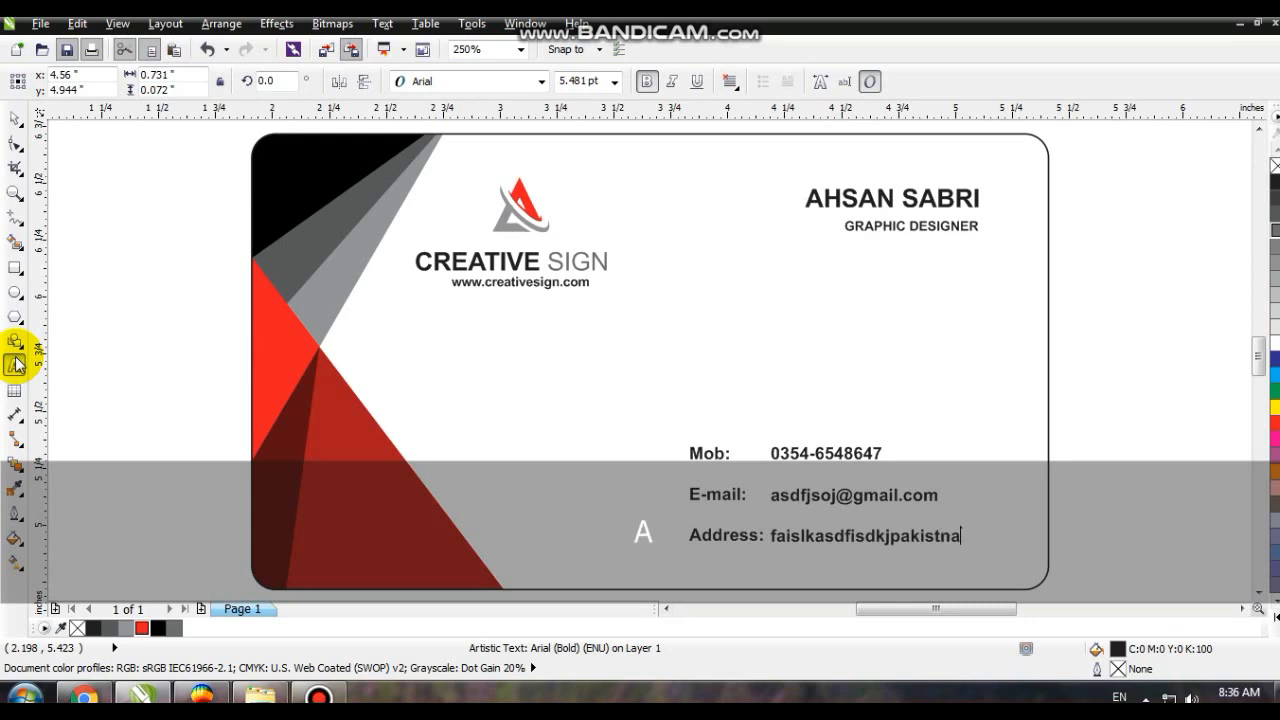
click(15, 365)
click(143, 351)
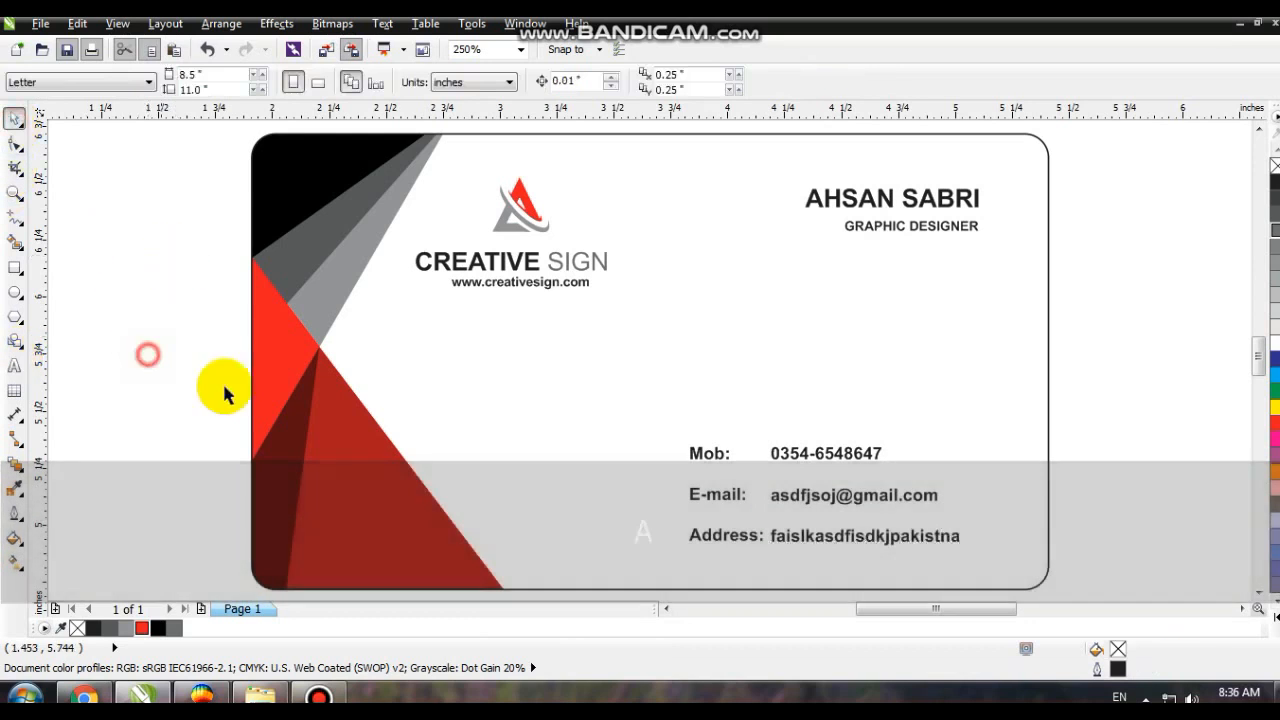
key(F3)
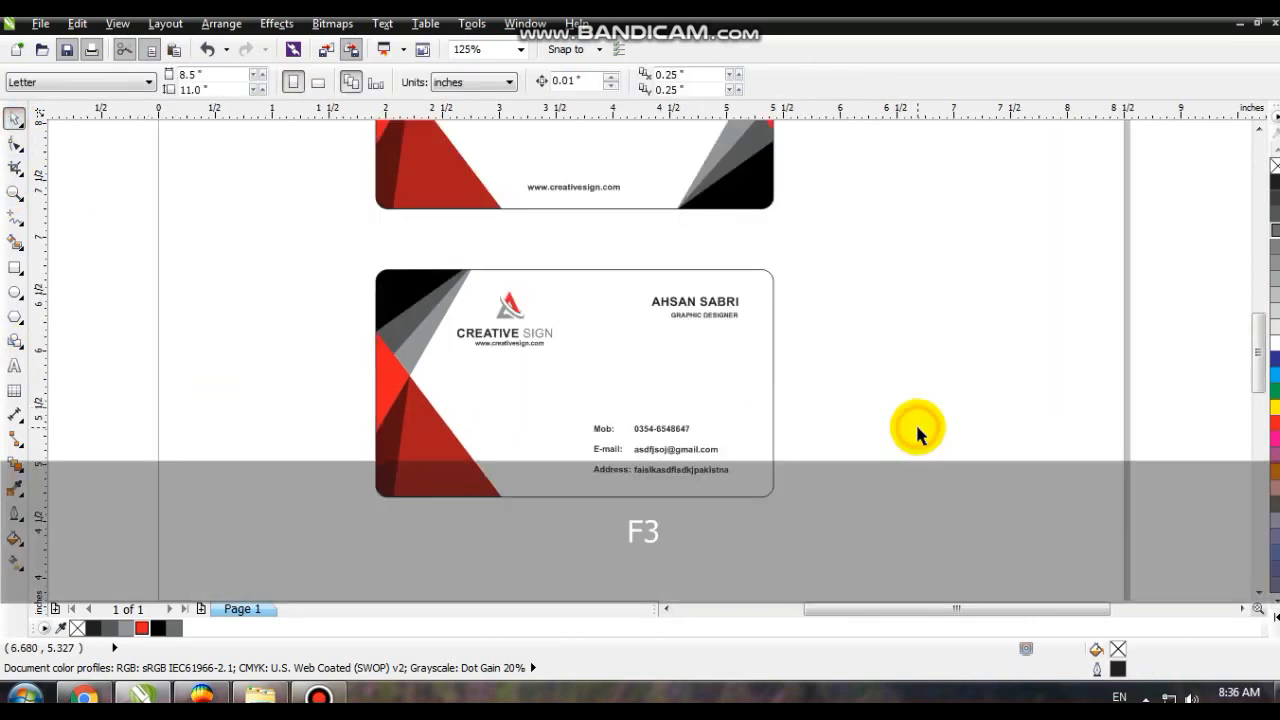
key(F4)
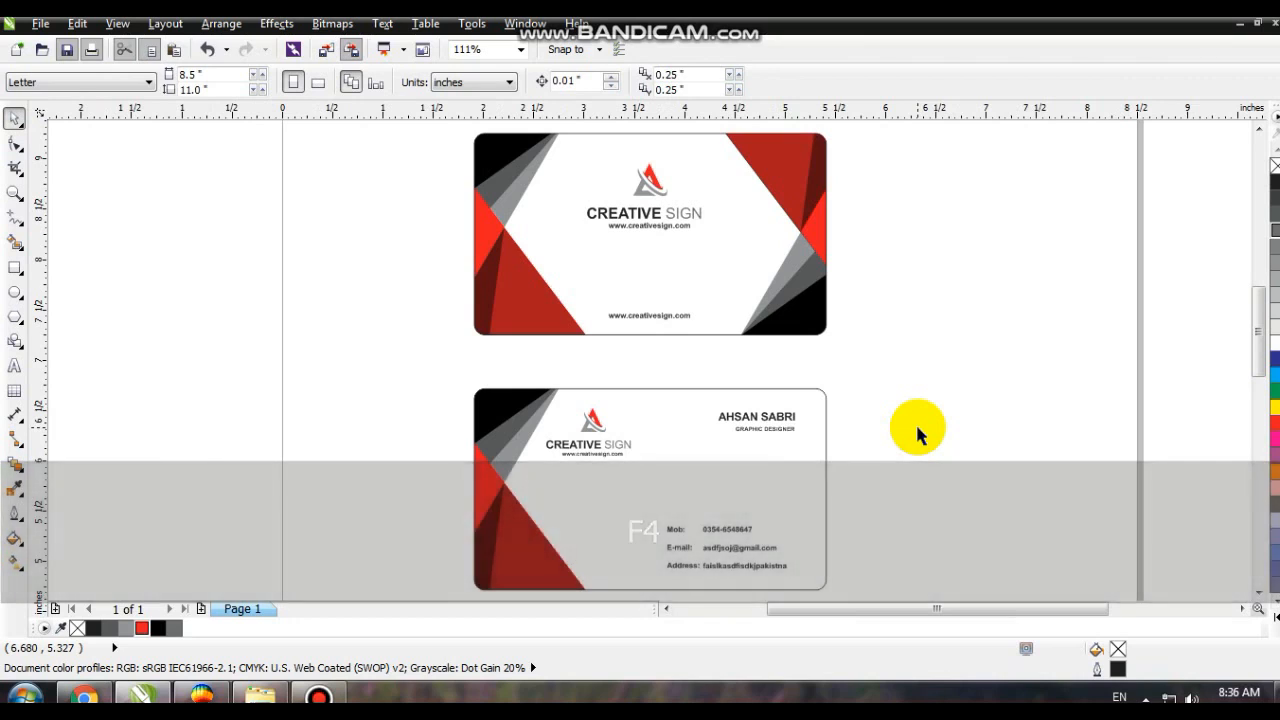